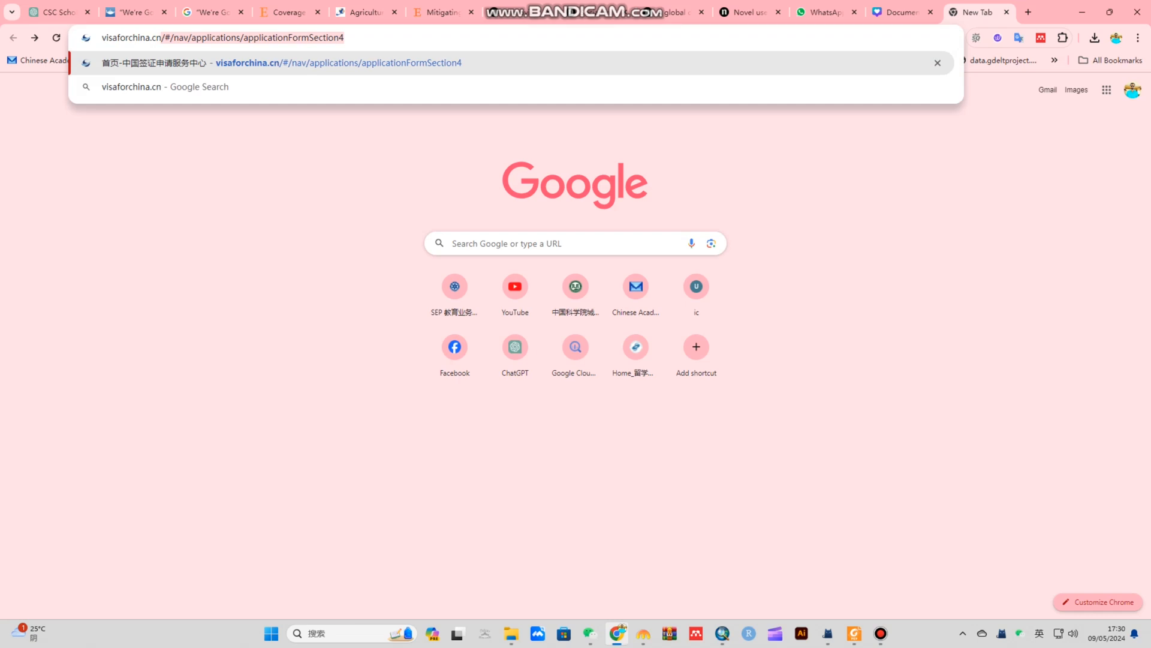
Load visaforchina.cn in Chrome's address bar without the autocompletion suggestion
key("Delete")
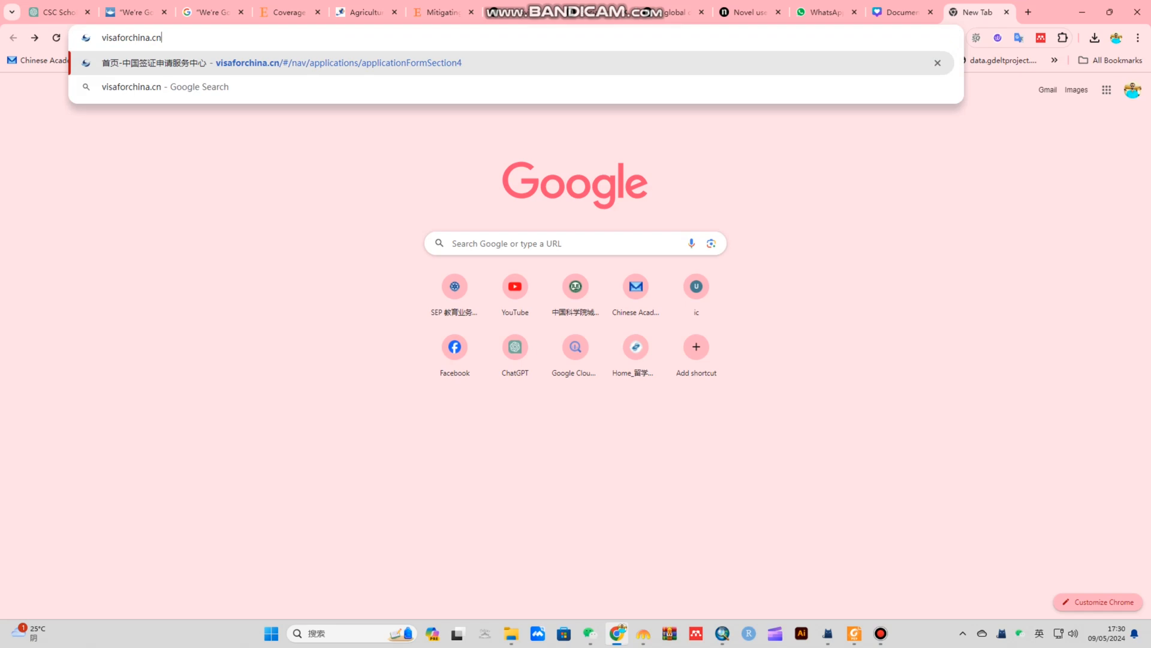
key("Return")
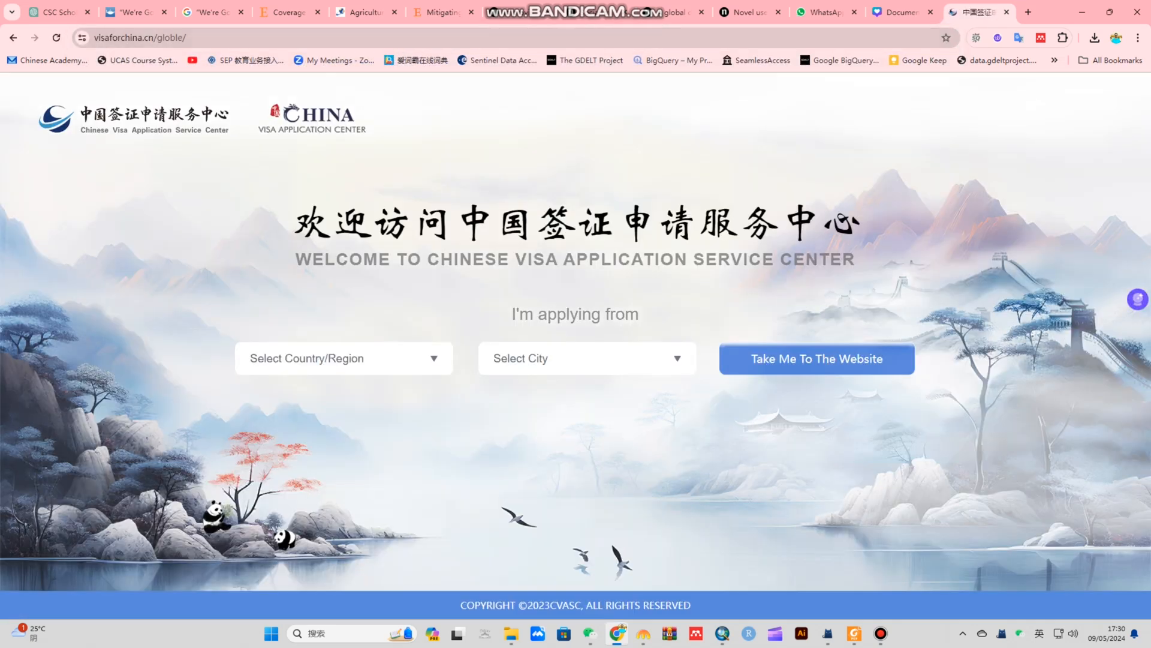
Choose Pakistan as the applying-from country and Islamabad as the city
left_click(434, 358)
left_click_drag(448, 394, 448, 479)
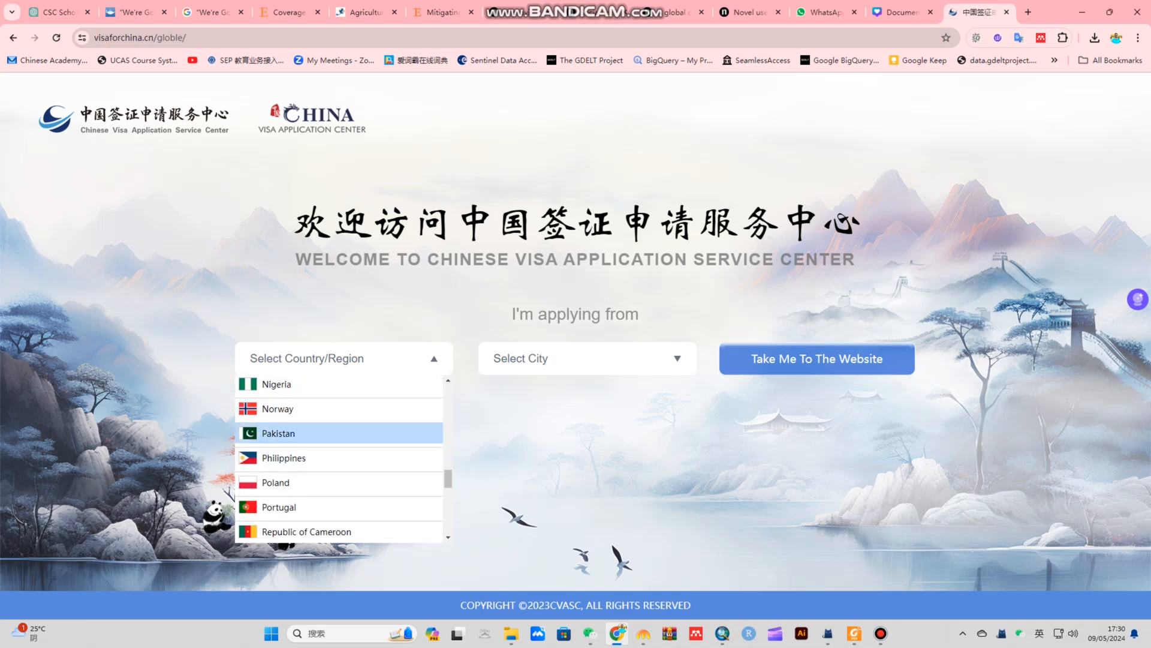
left_click(281, 433)
left_click(587, 358)
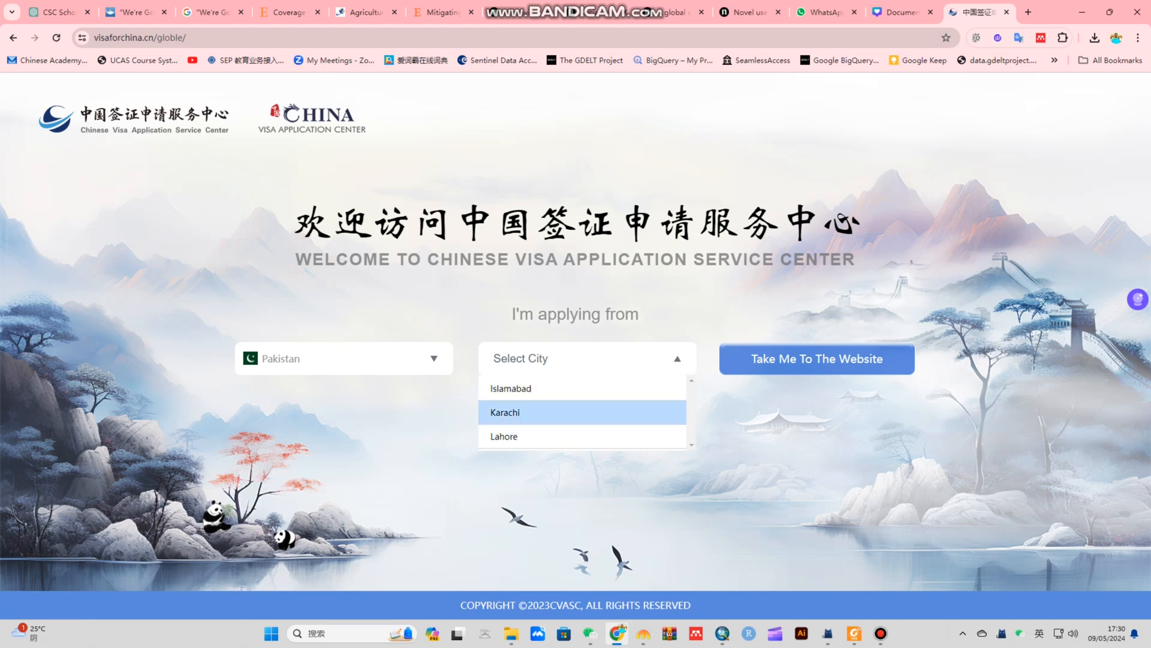
left_click(582, 389)
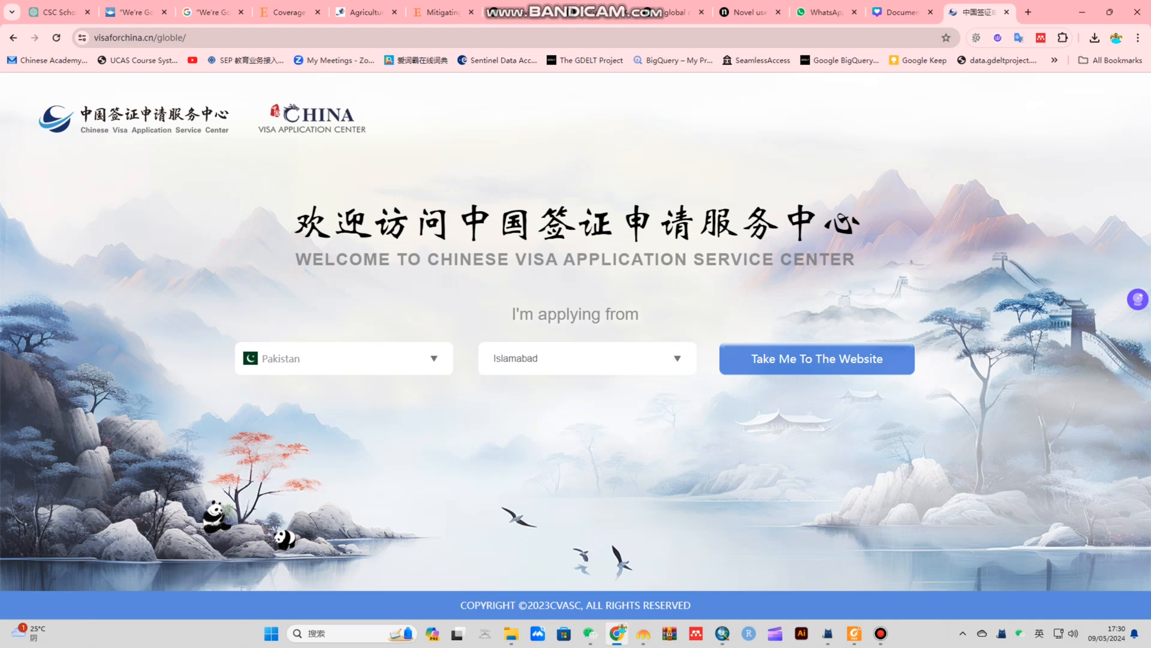
Go to the Islamabad visa center website and accept its announcement
left_click(817, 358)
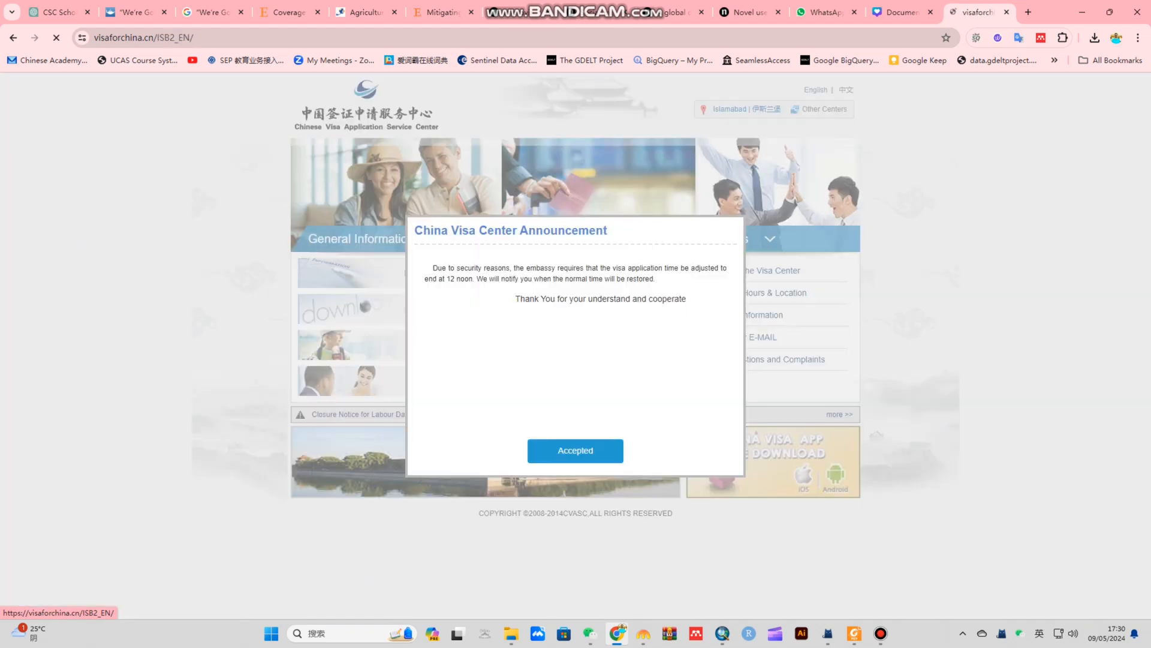
left_click(576, 451)
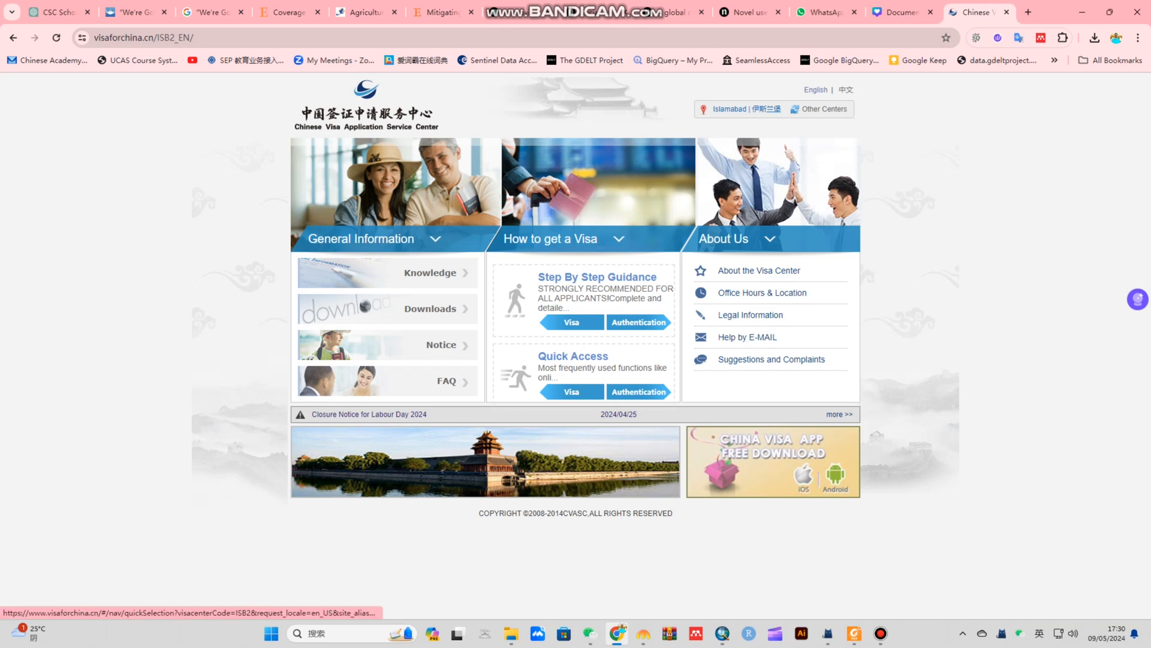
Open Visa under Quick Access and review the China Visa Applicant and Appointment options
left_click(571, 392)
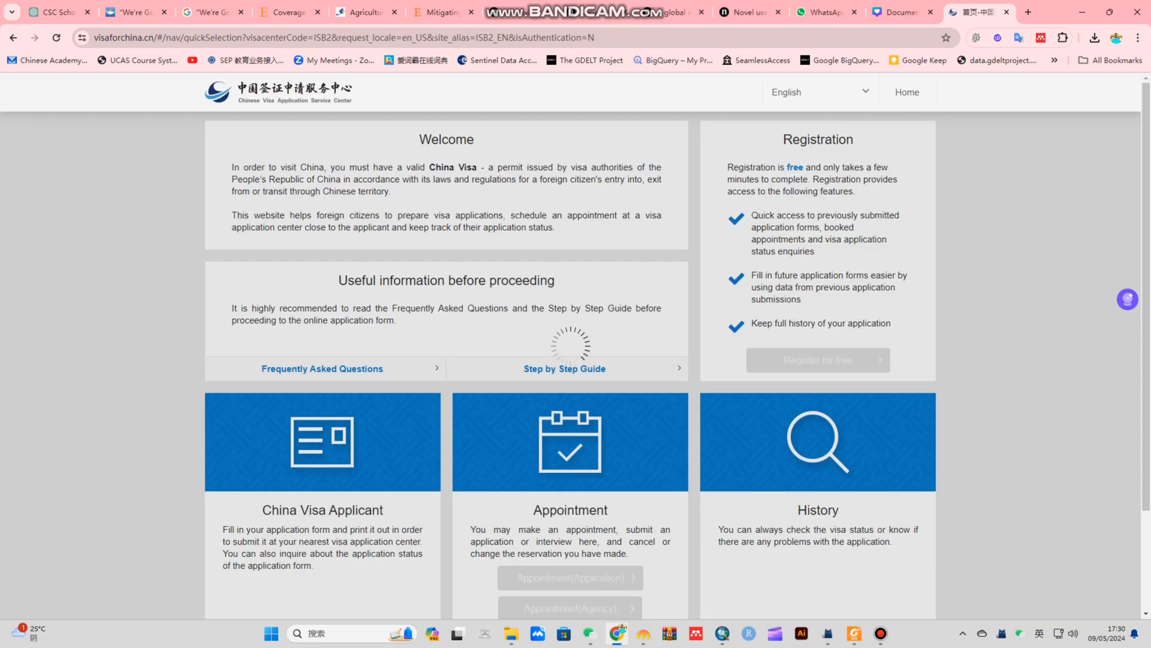
scroll(572, 392, "down", 2)
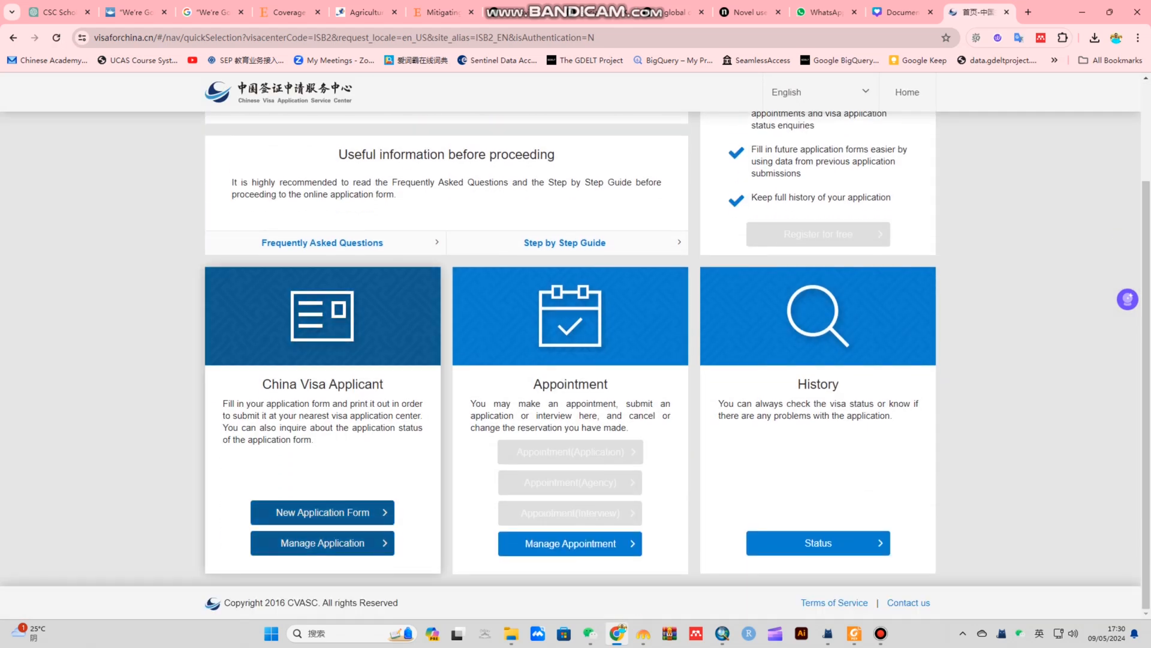
left_click_drag(383, 385, 262, 384)
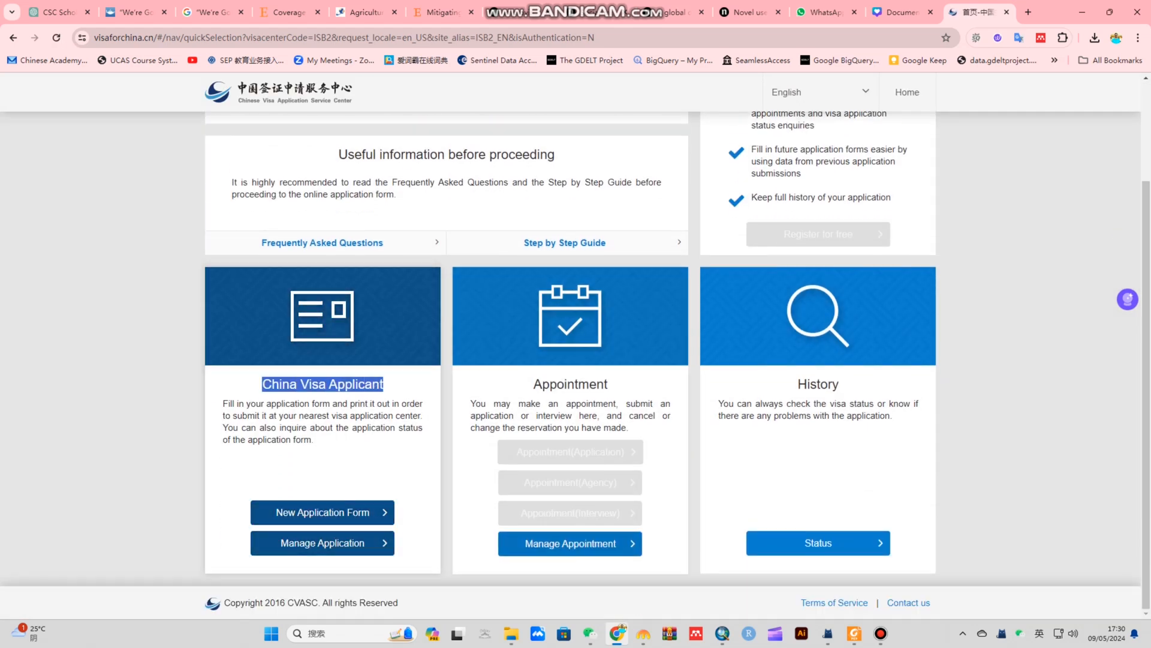
left_click_drag(534, 384, 608, 384)
left_click_drag(262, 385, 384, 384)
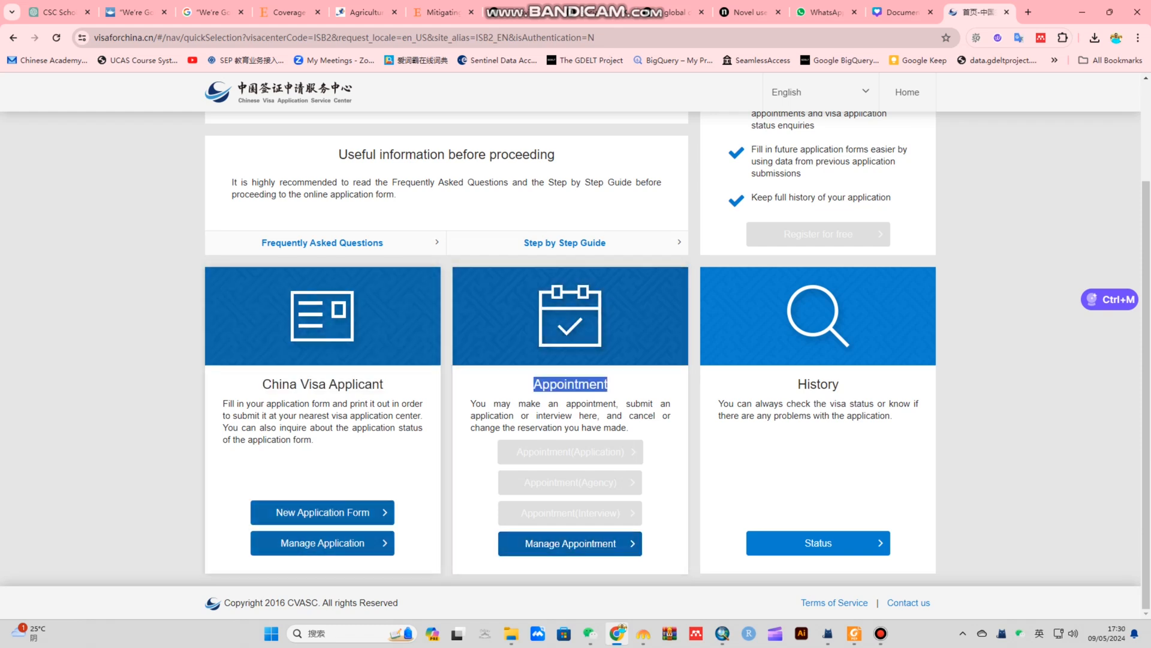
left_click_drag(262, 384, 384, 385)
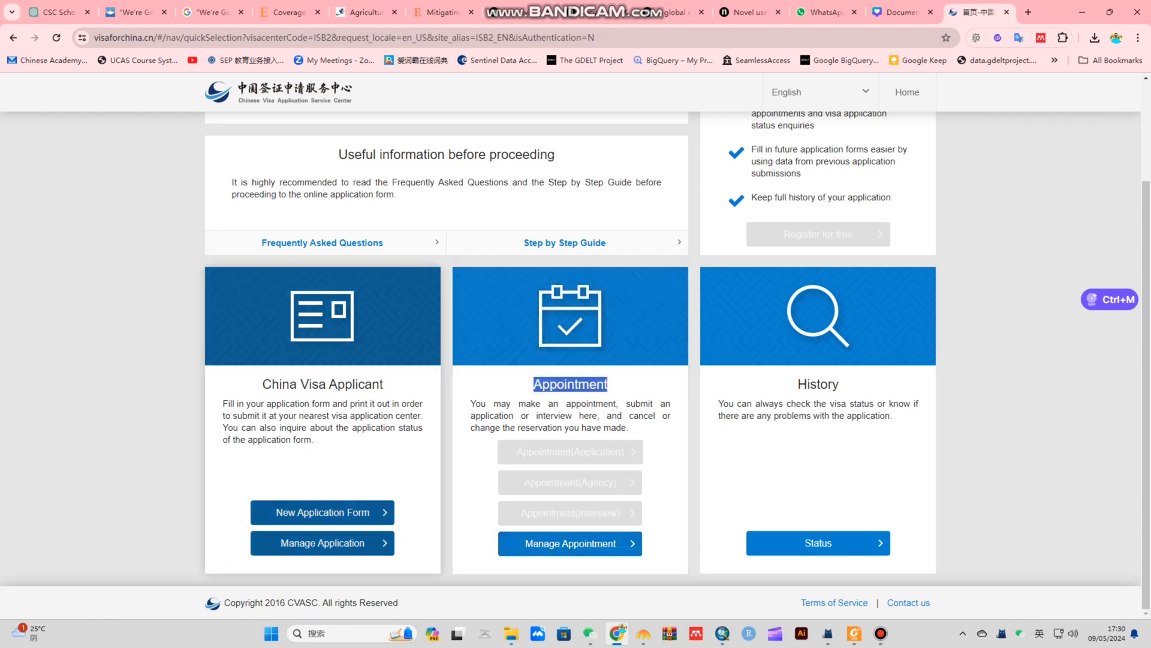
left_click_drag(262, 383, 384, 383)
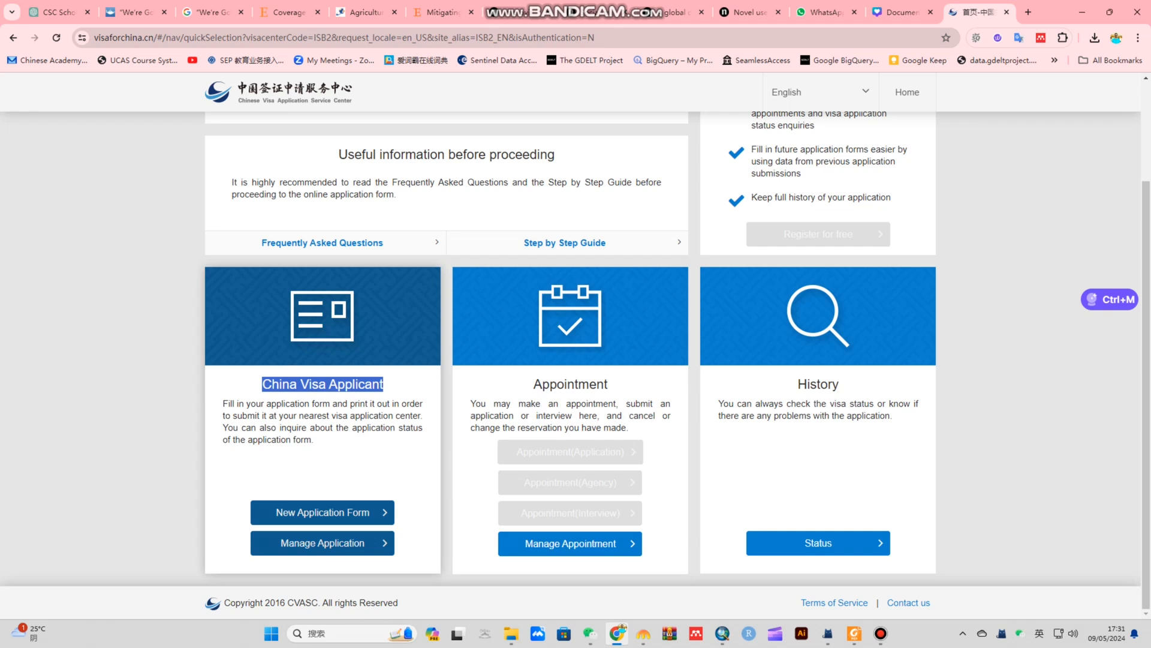
Open the Manage Application form and look at its application number and passport number fields
left_click(322, 542)
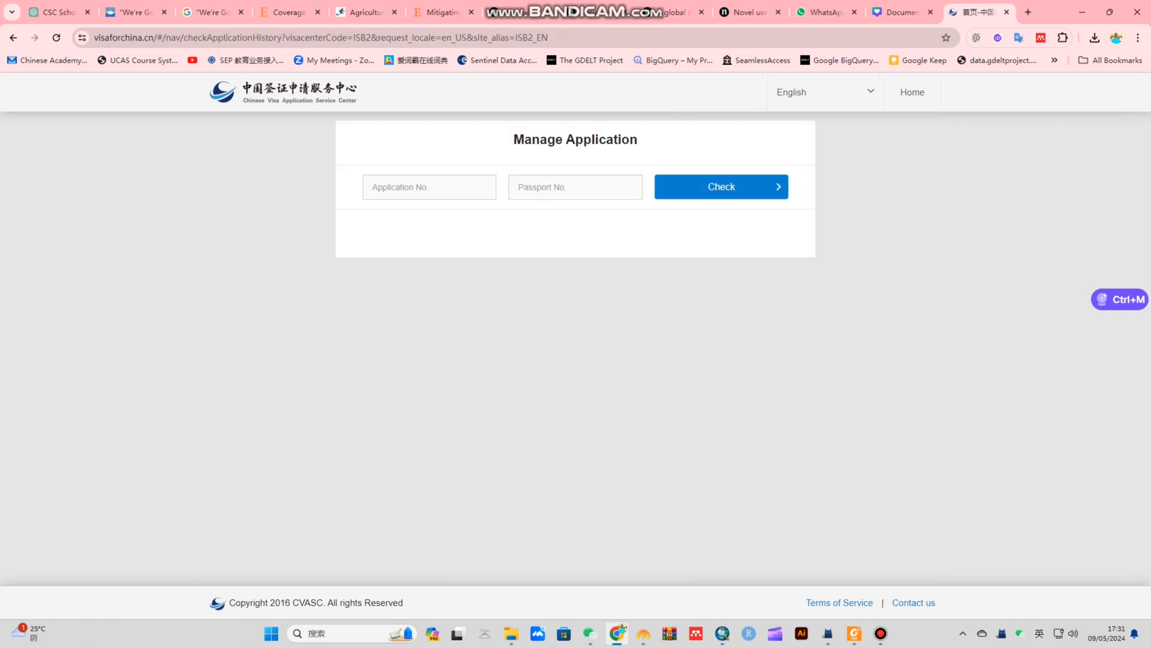
left_click(429, 187)
left_click(575, 187)
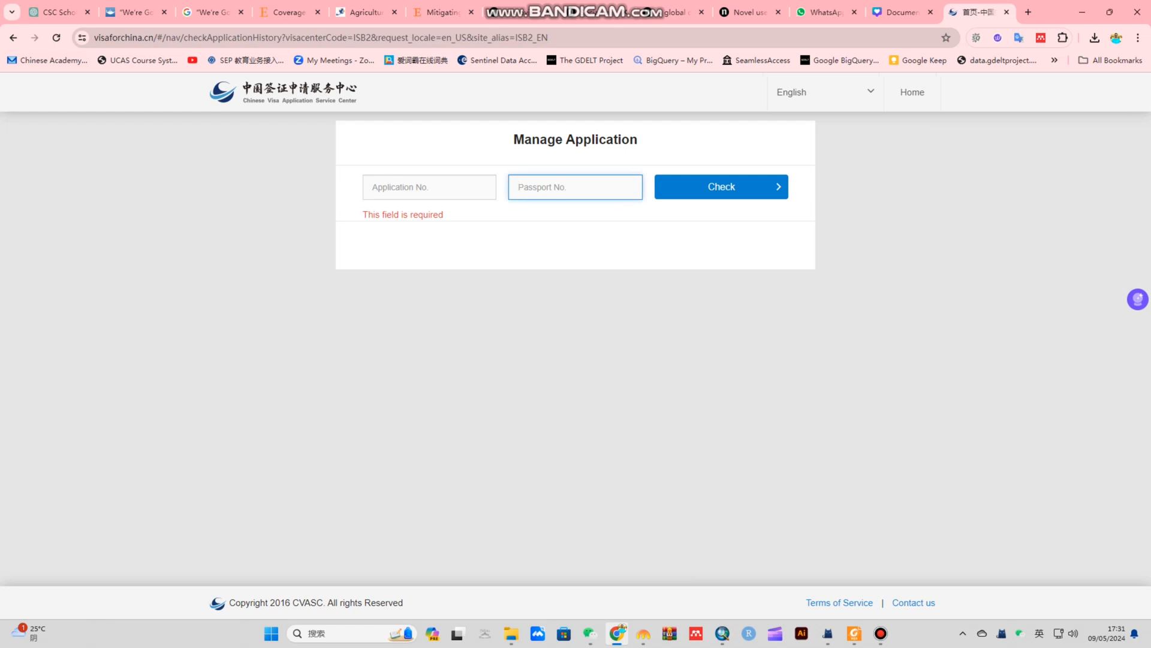
Go back, start a New Application Form, and agree to the terms and conditions
left_click(13, 37)
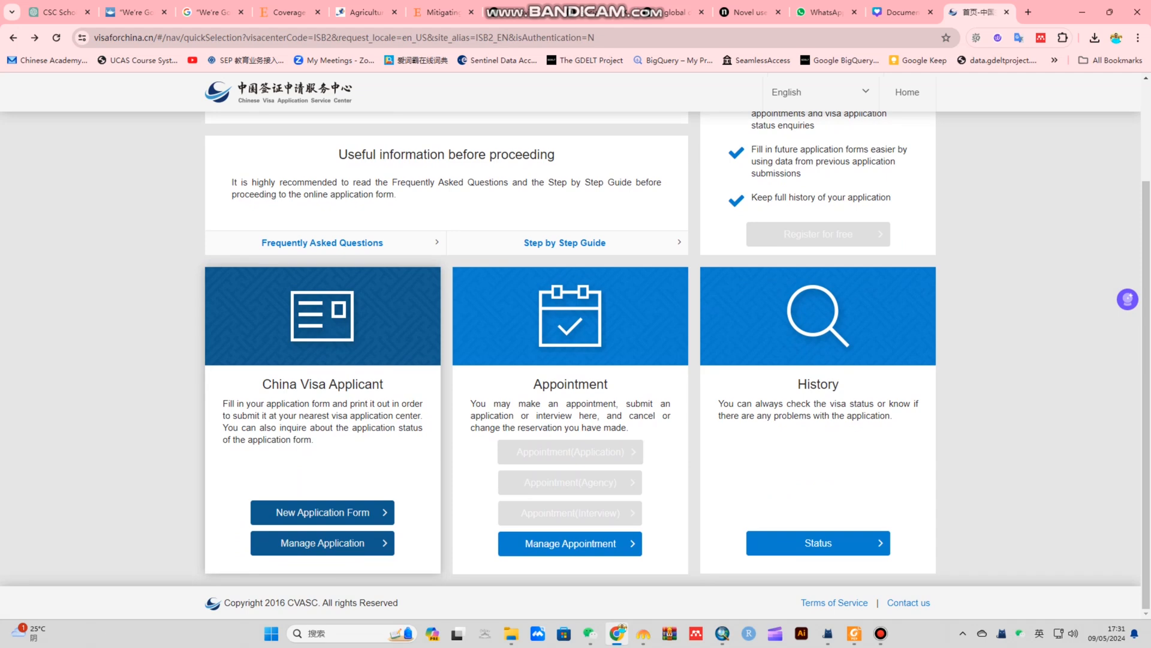
left_click(323, 512)
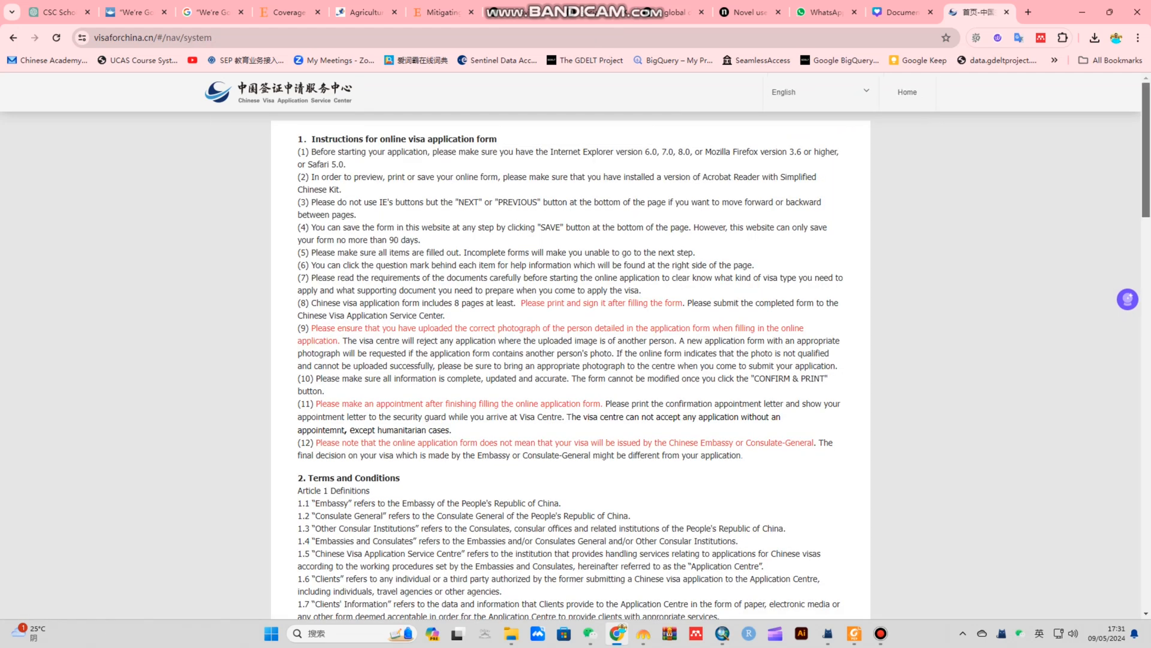
scroll(570, 360, "down", 2)
scroll(570, 359, "down", 5)
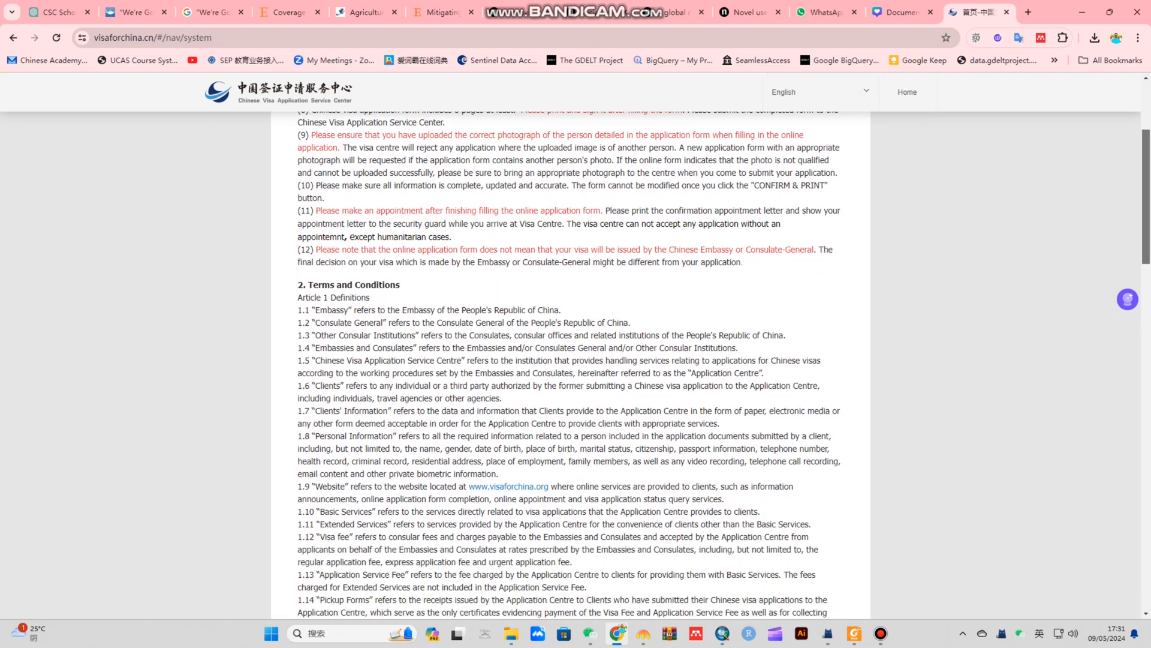
scroll(570, 359, "down", 11)
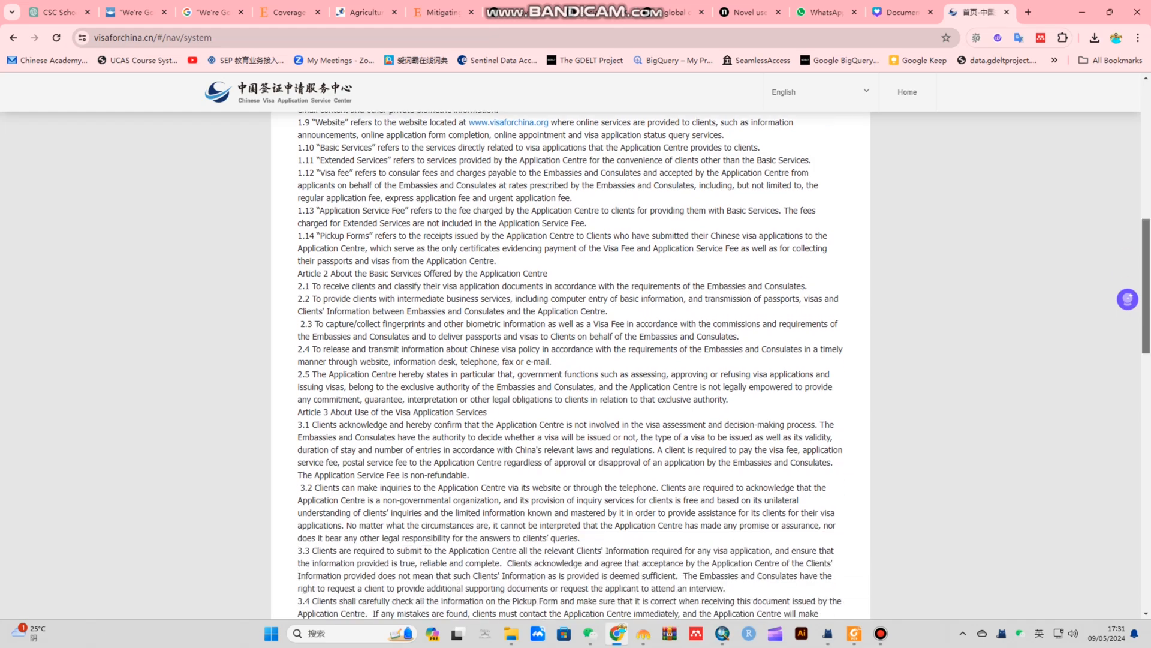
scroll(570, 359, "down", 10)
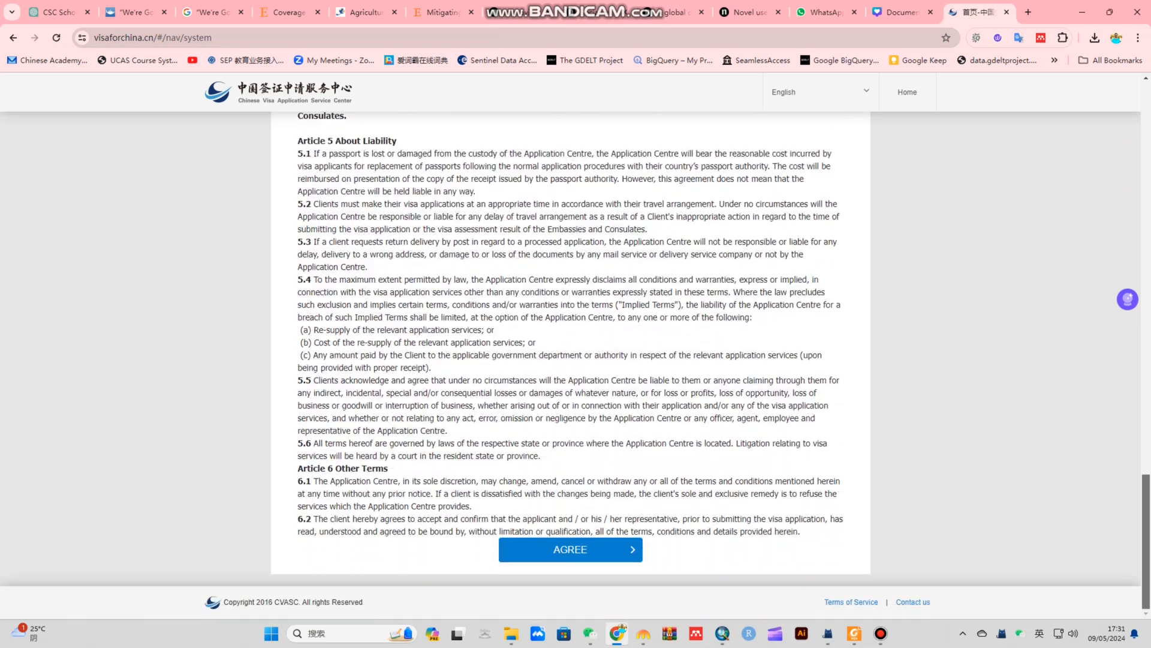
left_click(570, 549)
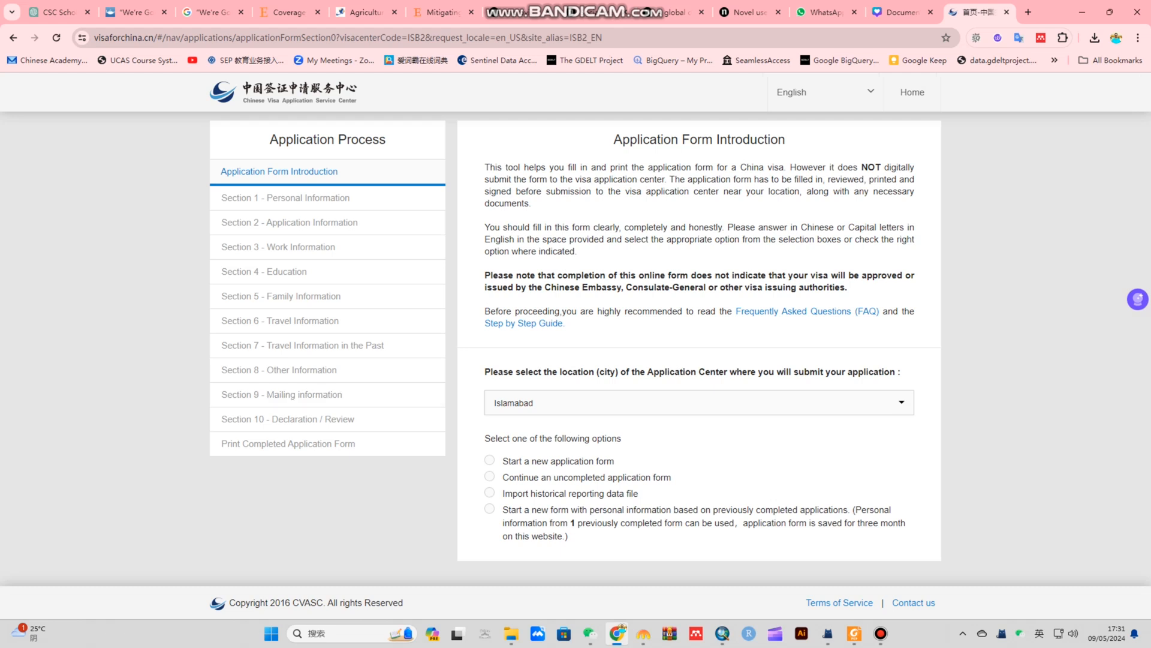
Keep Islamabad as the center, choose a new application form, and pass the slide verification
left_click(533, 402)
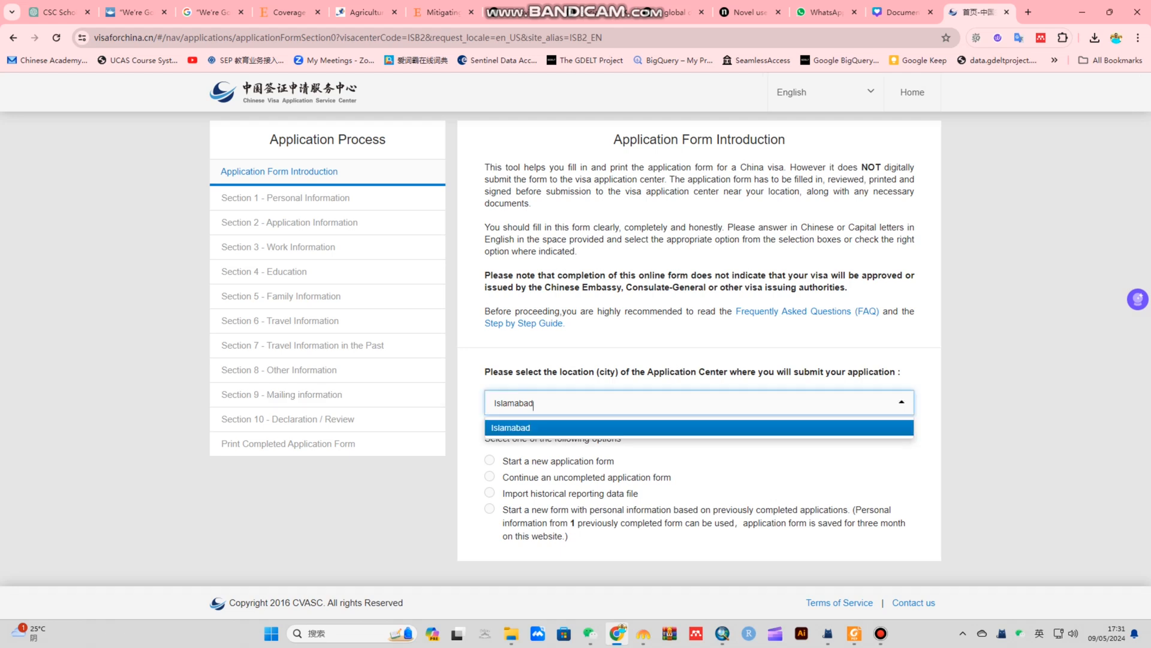
left_click(510, 427)
left_click(489, 460)
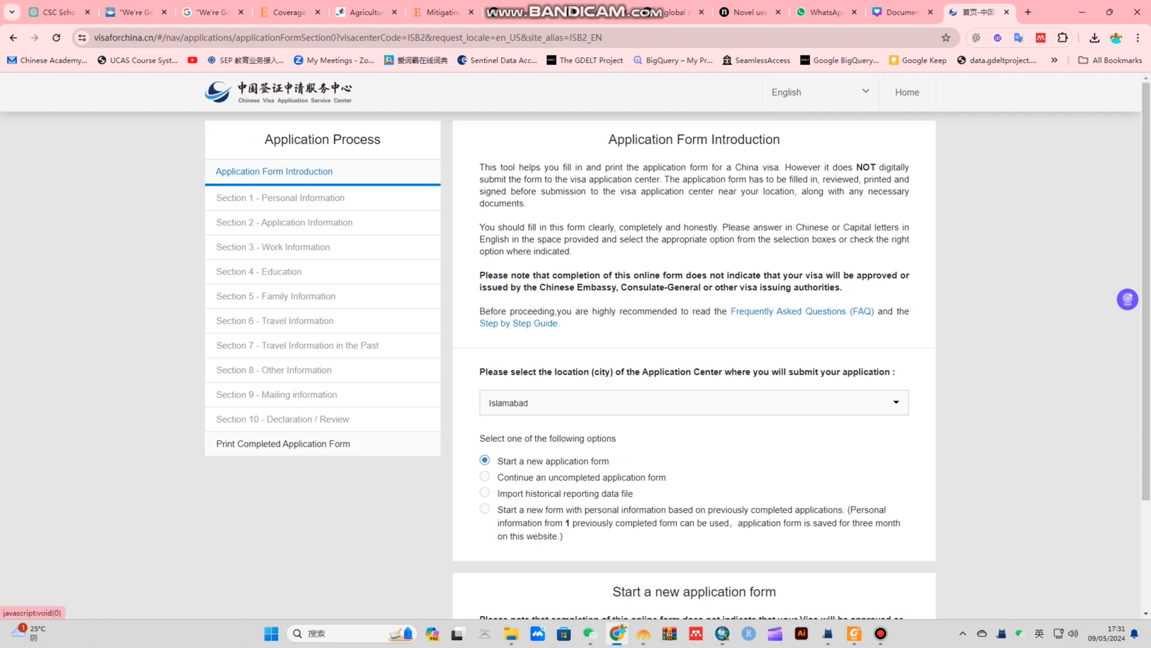
scroll(282, 444, "down", 3)
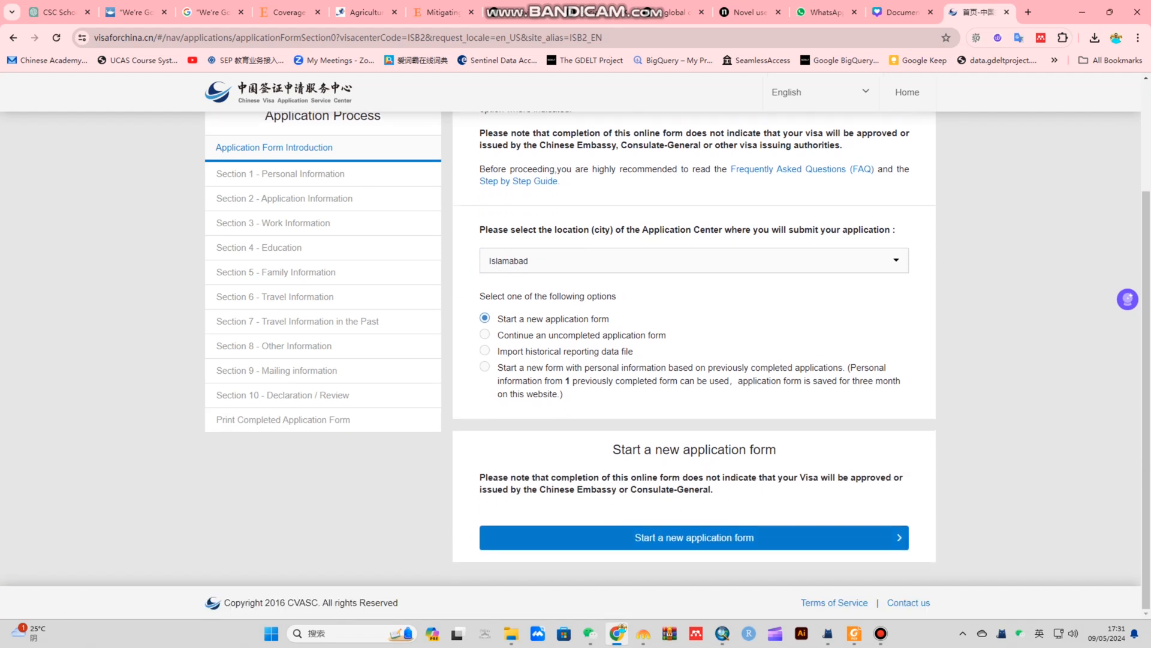
left_click(694, 544)
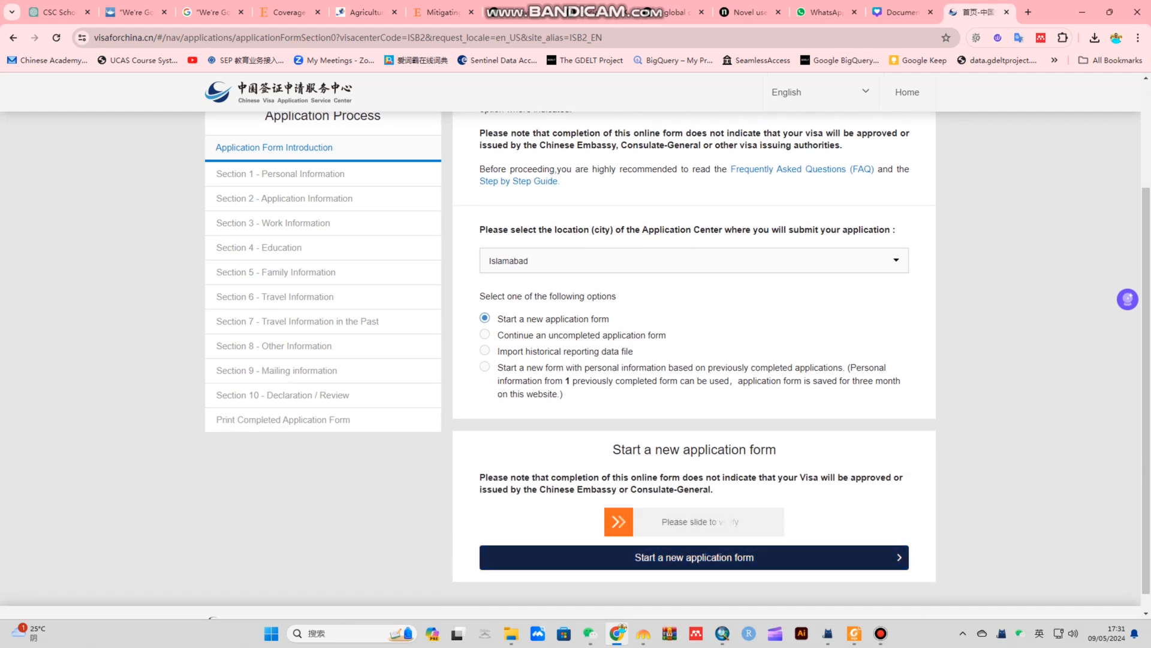
left_click_drag(618, 521, 769, 521)
left_click(695, 557)
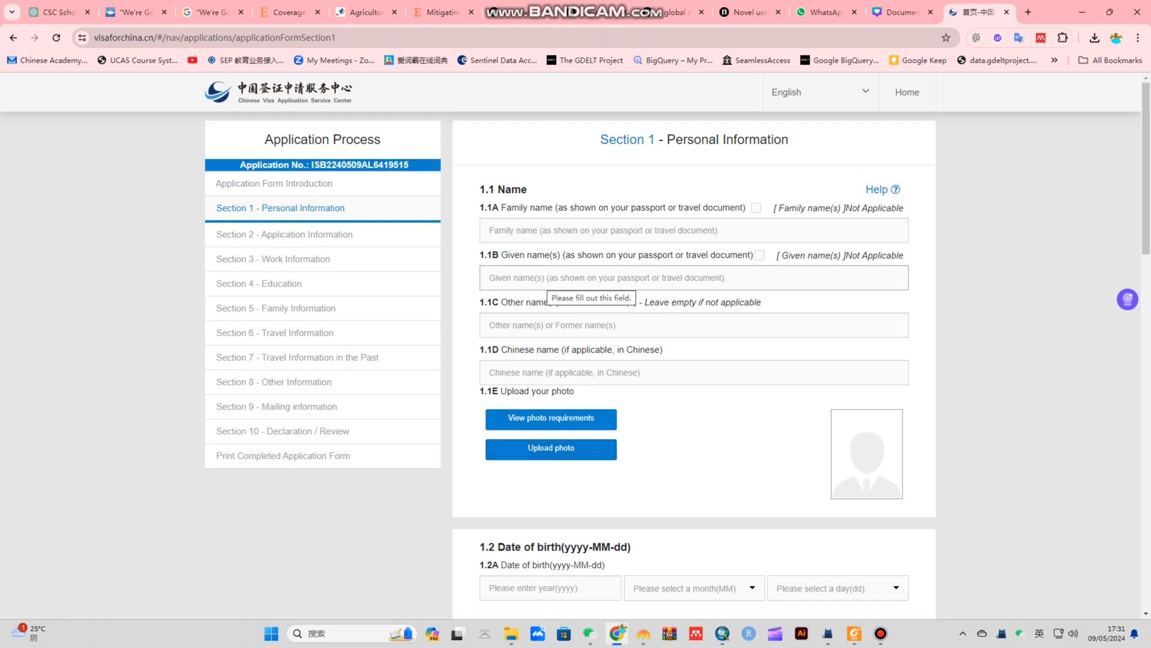
Enter the applicant's given name and family name in Section 1
left_click(547, 278)
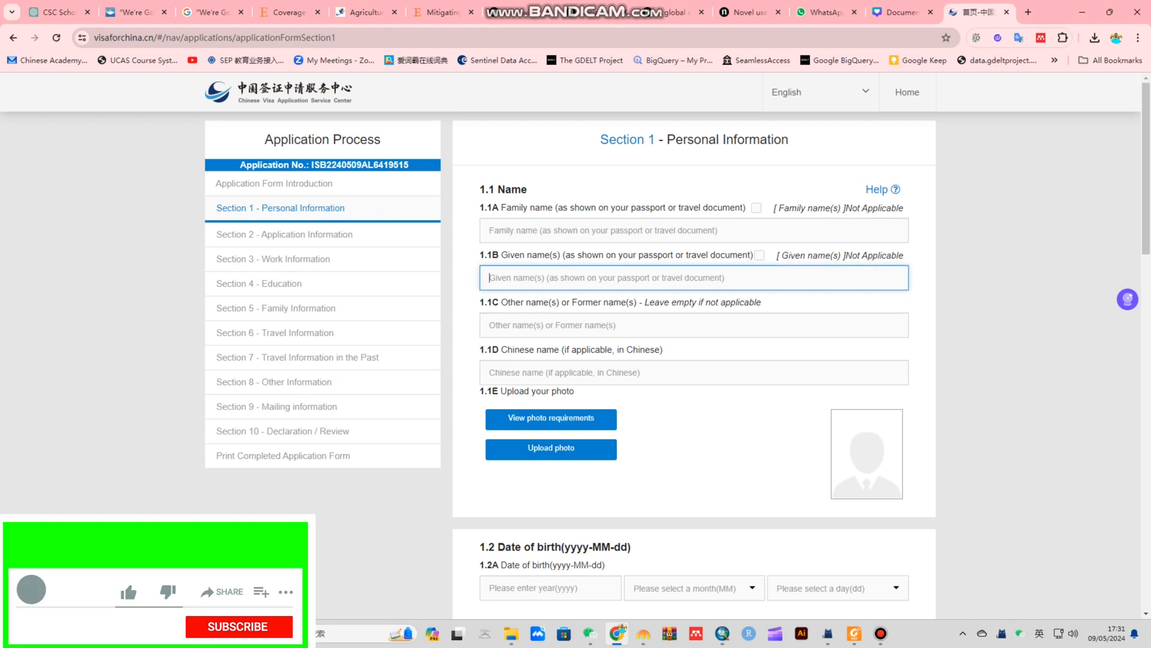
type("MUHAMMAD")
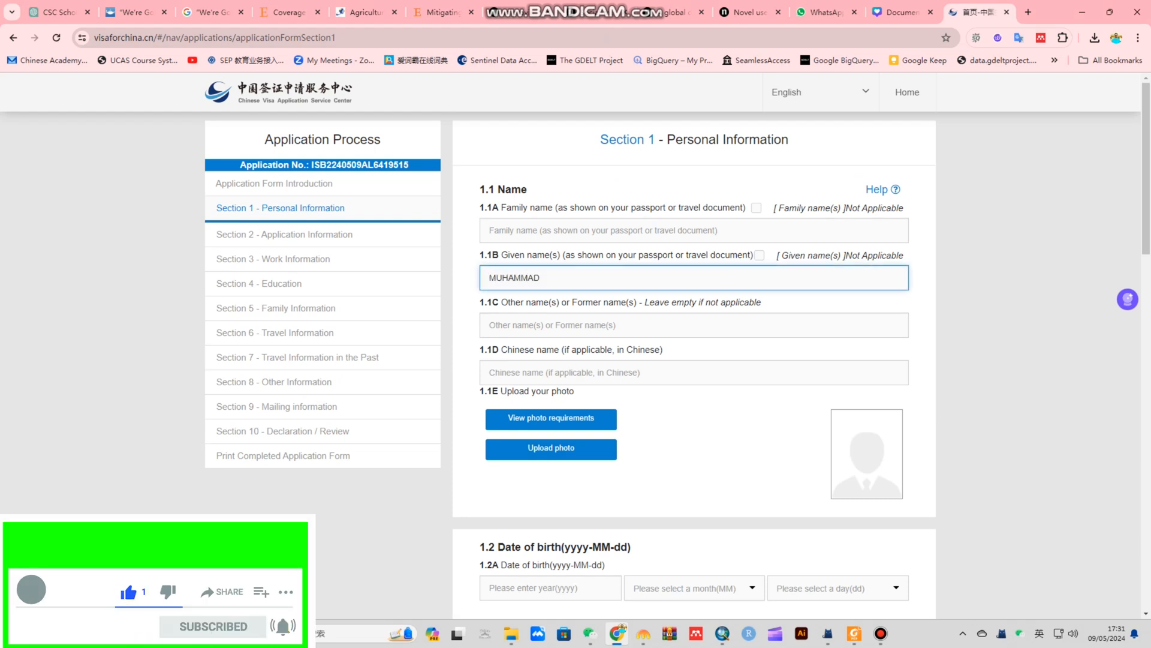
left_click(547, 231)
type("ALI")
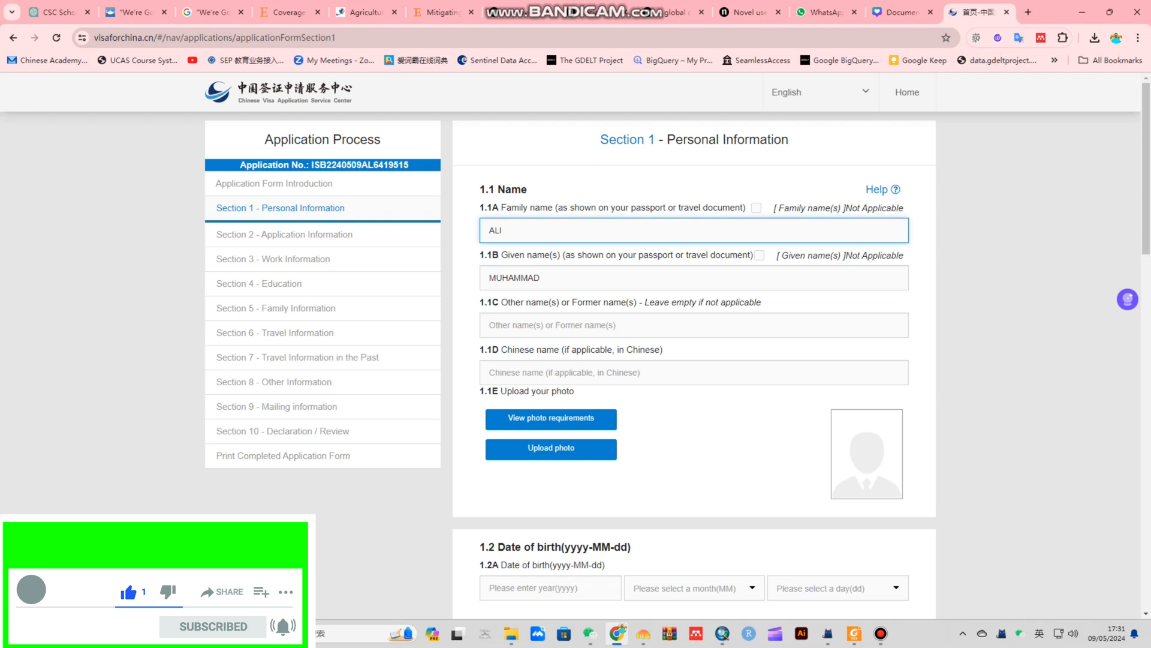
left_click(546, 325)
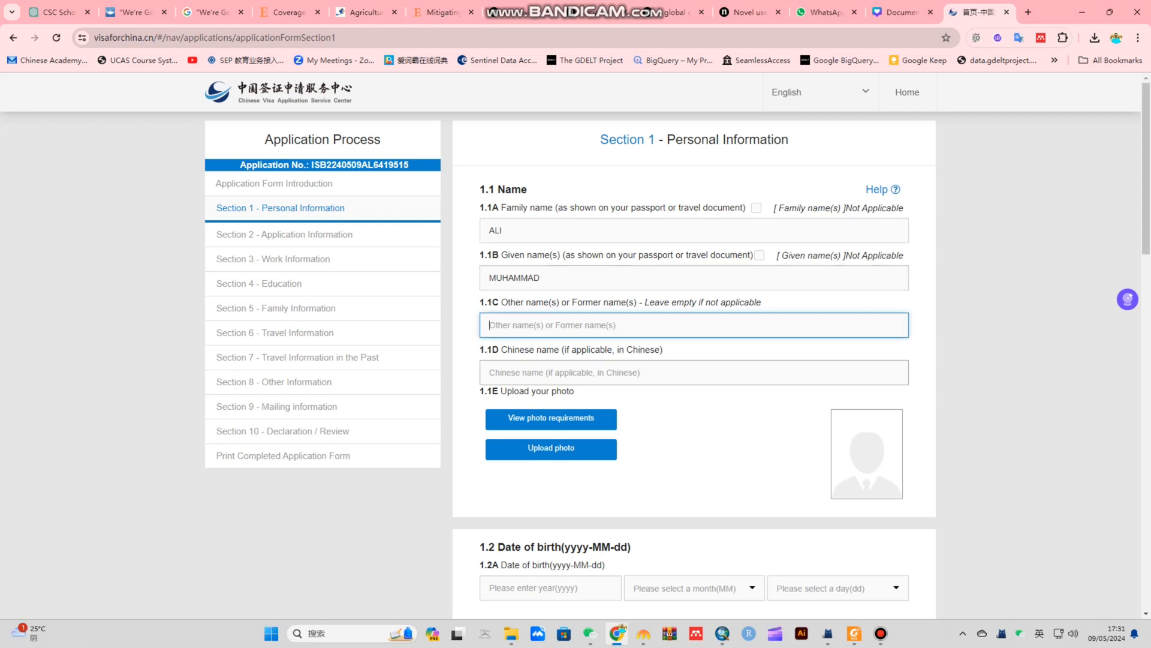
left_click(547, 373)
Review the visa photo requirements page, then return to the form's photo upload
scroll(547, 372, "down", 2)
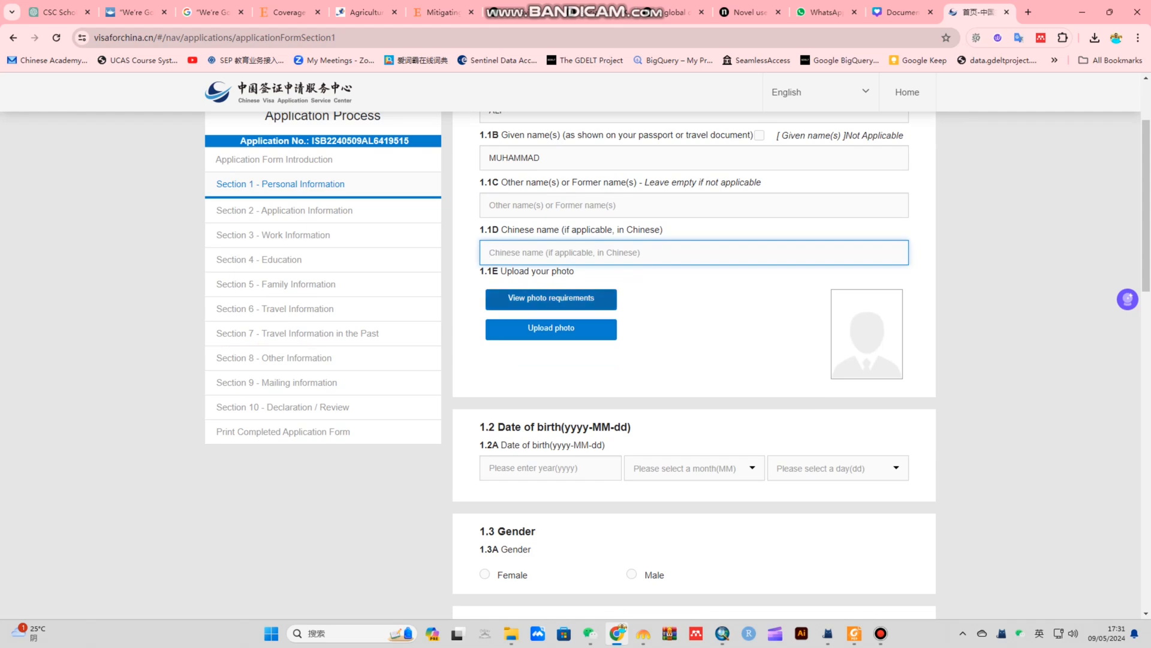
left_click(551, 299)
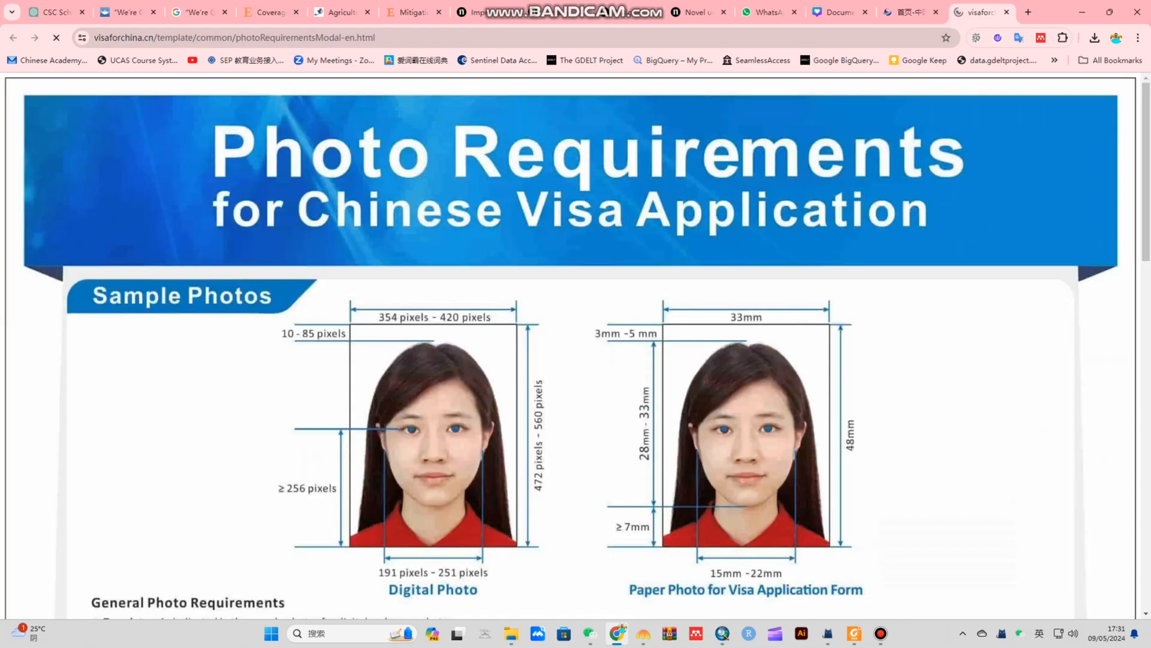
scroll(570, 345, "down", 2)
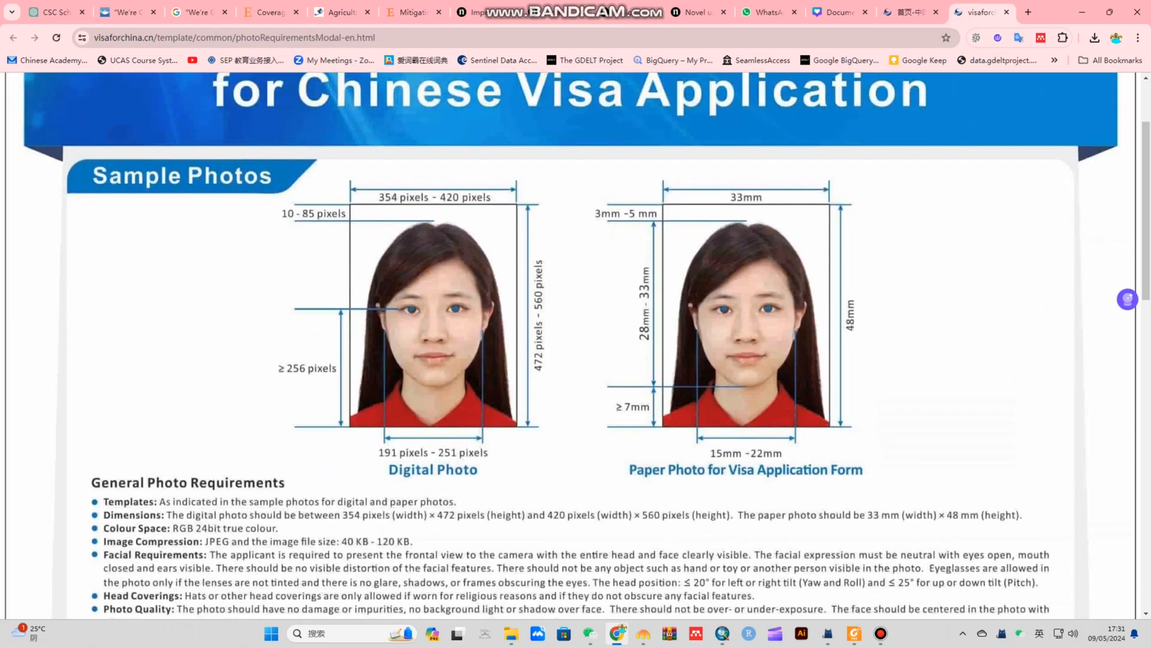
left_click(1007, 12)
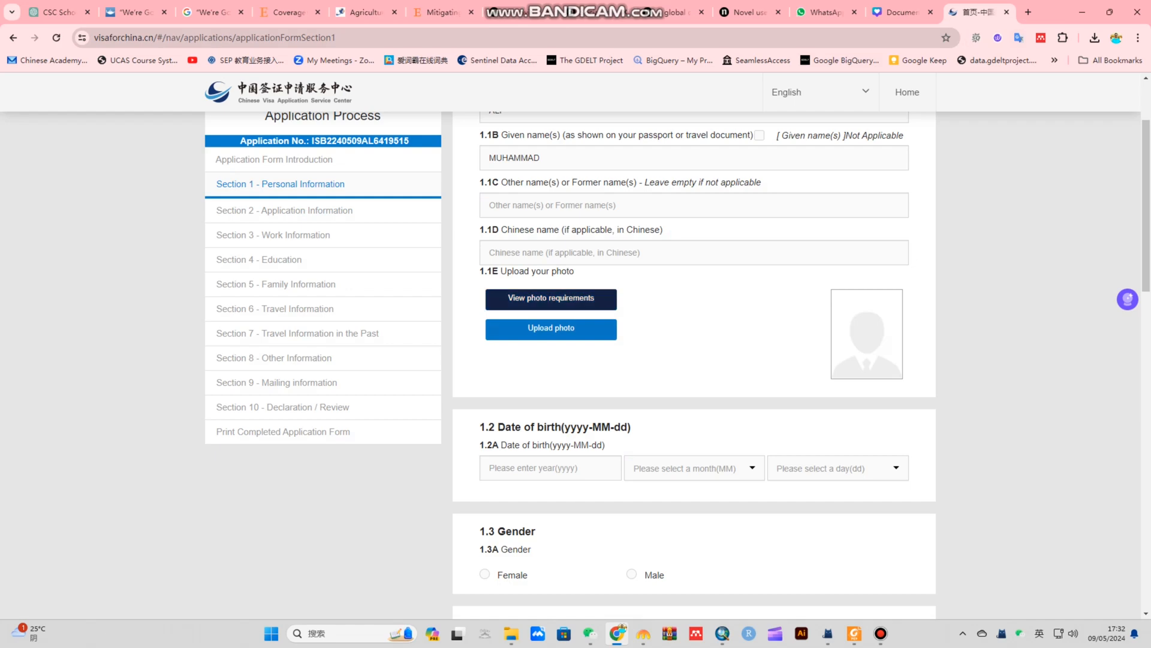
left_click(551, 329)
Select the applicant's portrait photo file from Downloads
scroll(240, 240, "down", 2)
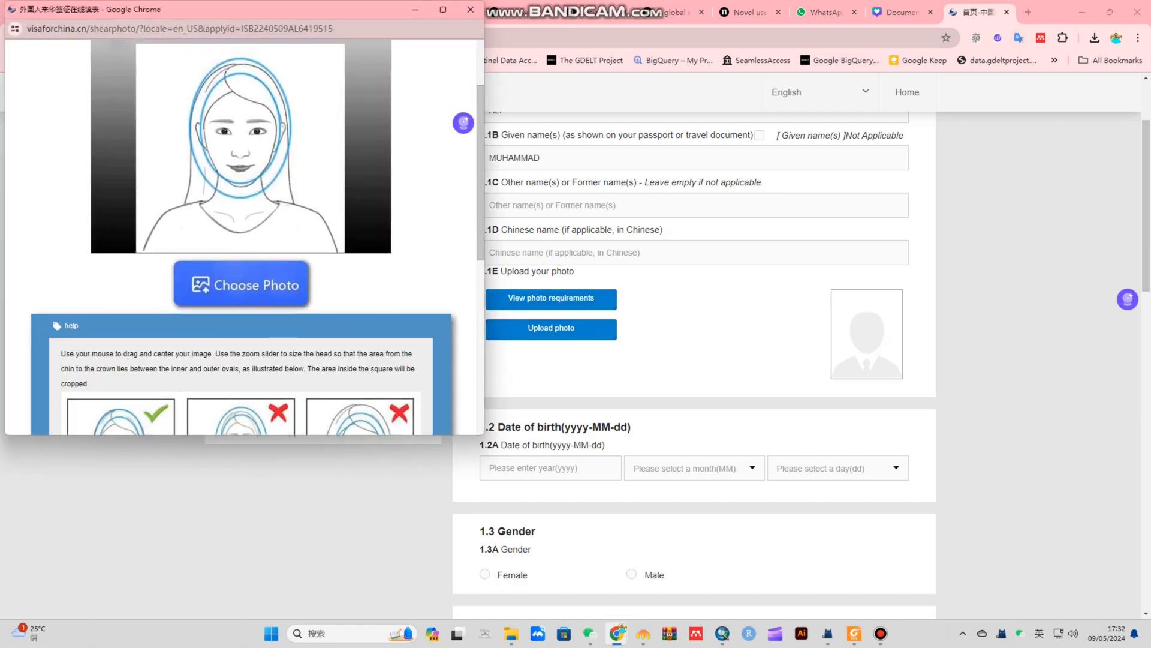
left_click(241, 276)
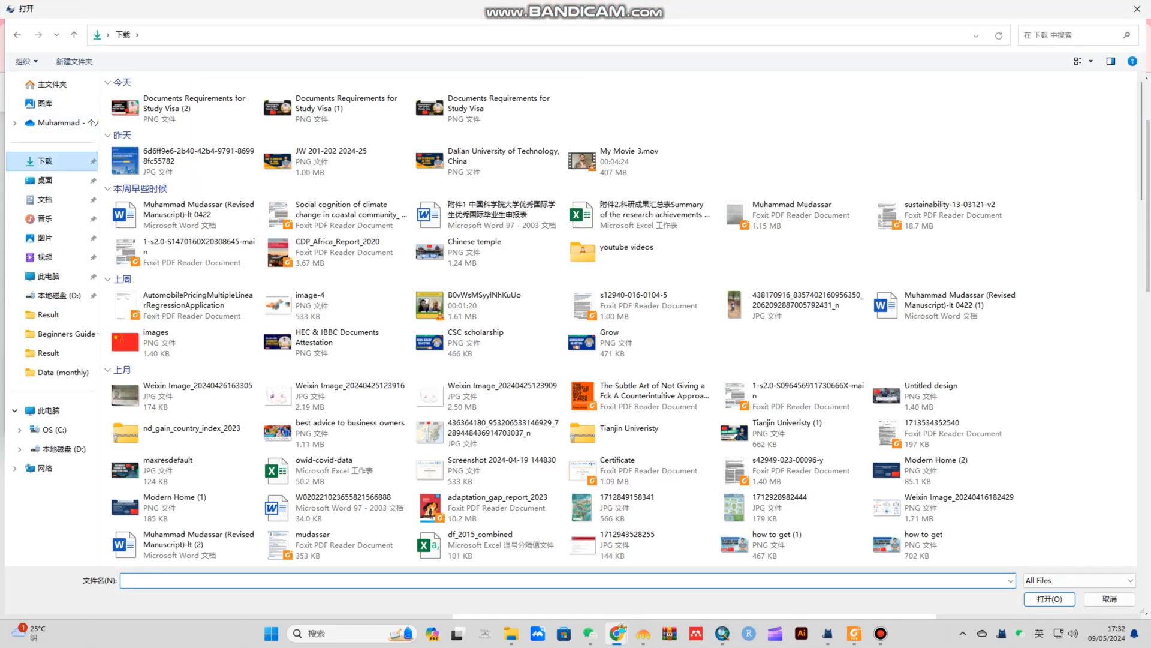
scroll(642, 343, "down", 6)
double_click(944, 254)
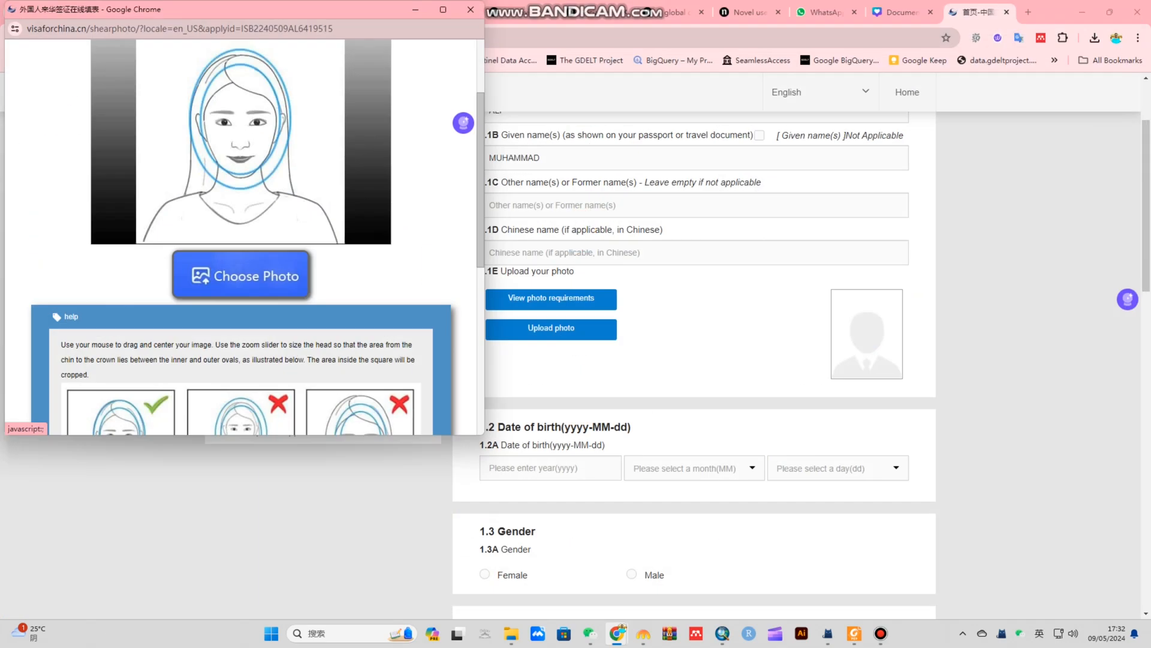
Zoom and position the crop frame over the face, finish, and confirm Photo qualified
left_click_drag(394, 18, 615, 161)
scroll(378, 312, "up", 1)
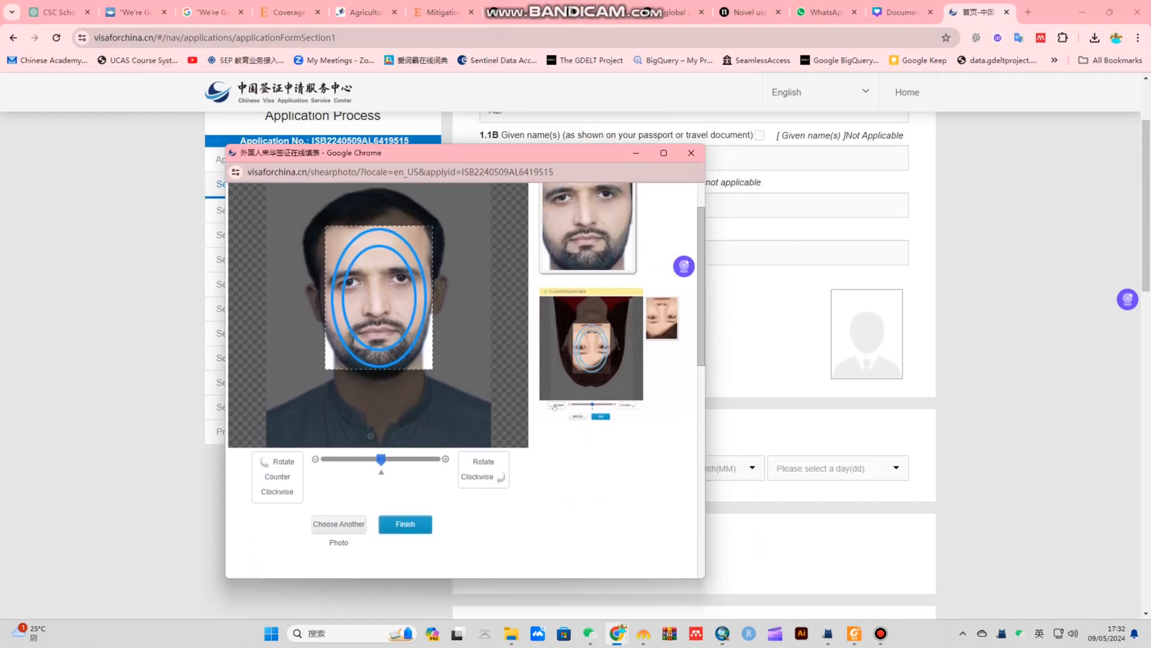
left_click_drag(381, 459, 366, 459)
mouse_move(379, 312)
left_mouse_down()
mouse_move(382, 321)
mouse_move(378, 303)
left_mouse_up()
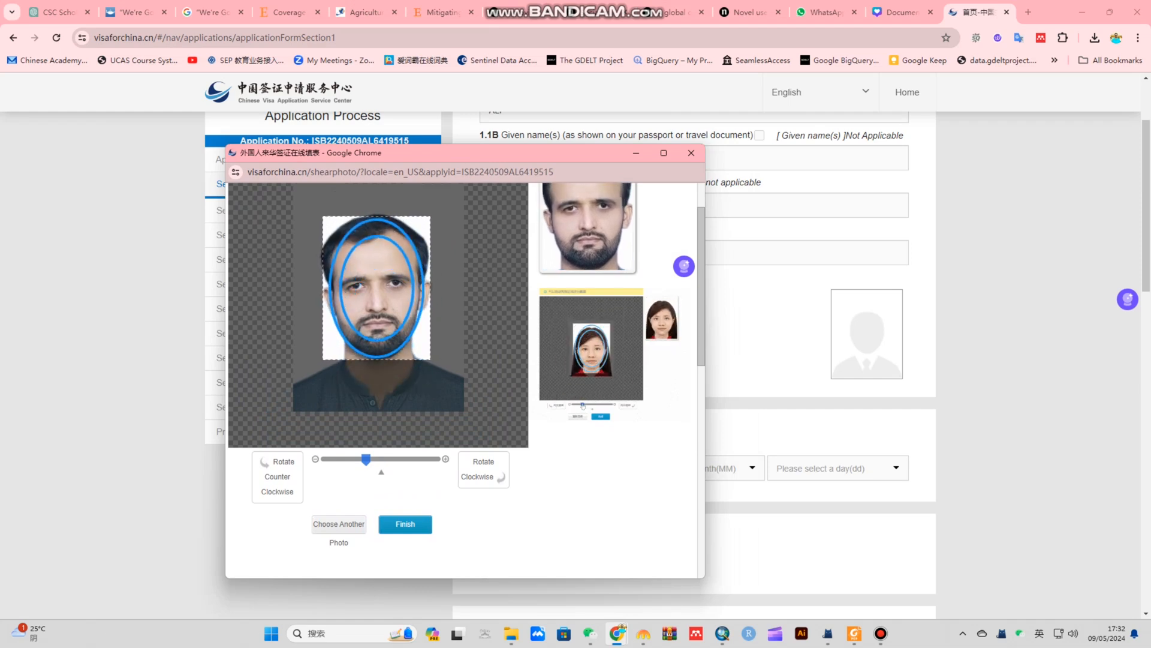
left_click_drag(377, 289, 376, 284)
left_click_drag(366, 459, 357, 460)
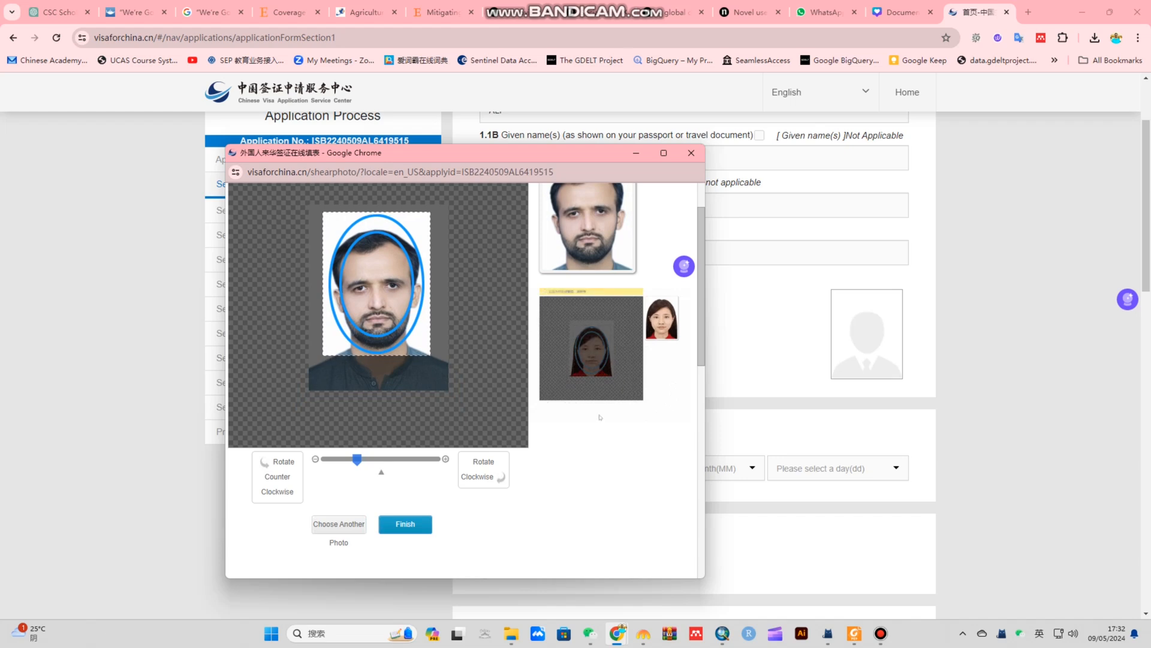
left_click_drag(377, 284, 376, 289)
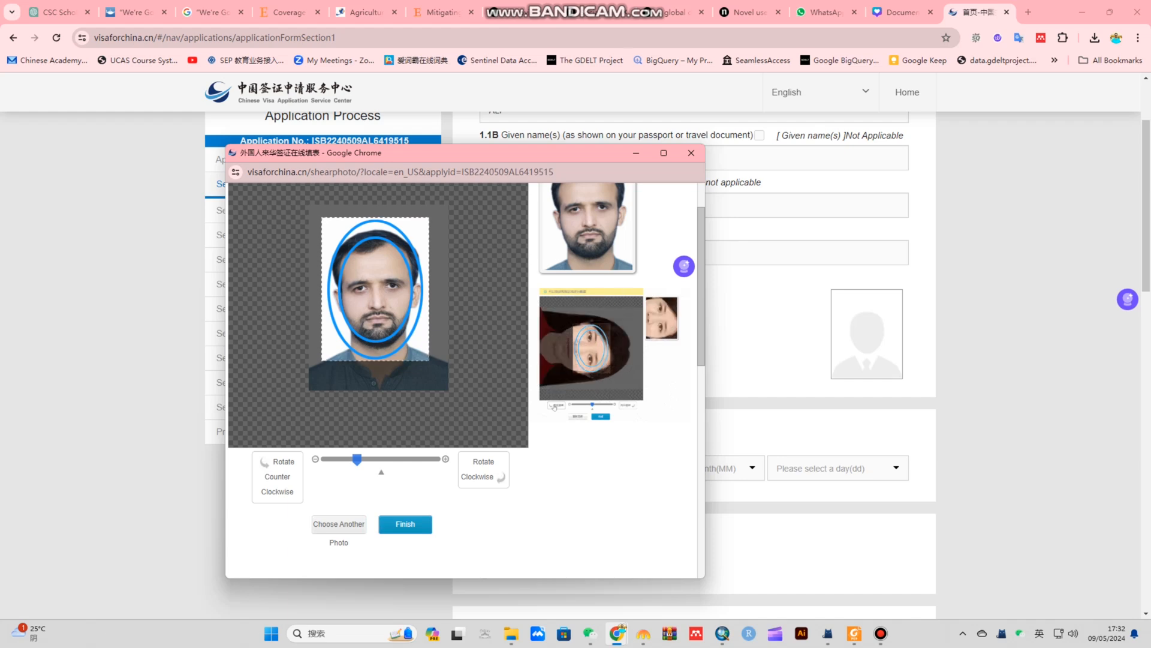
left_click(405, 524)
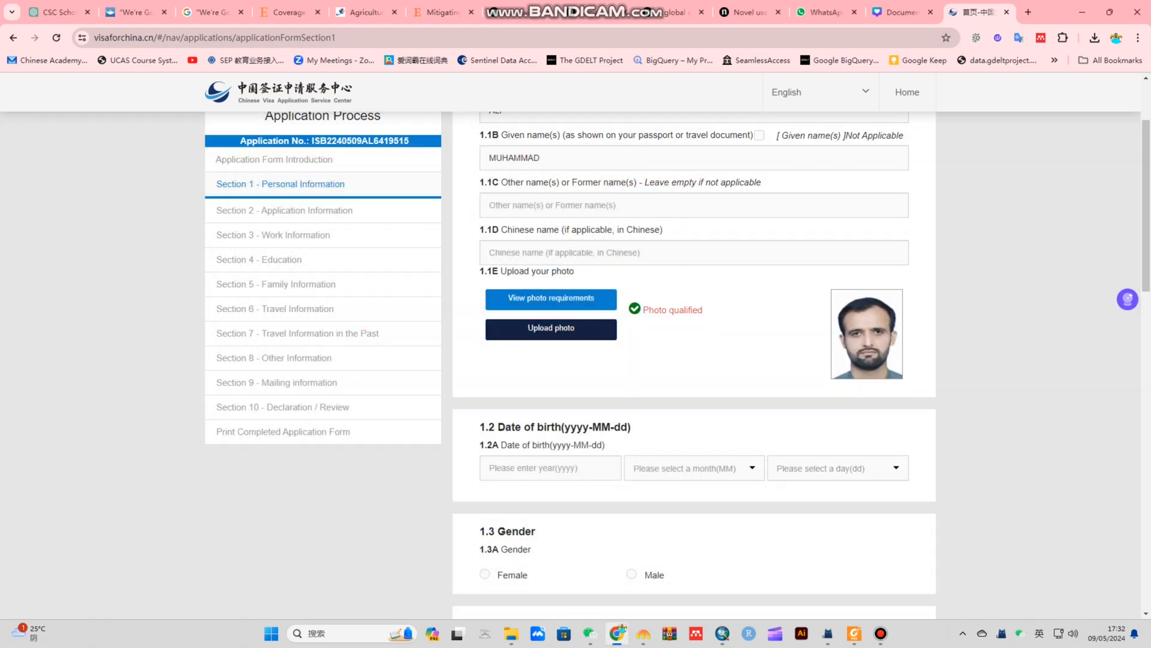
left_click_drag(643, 310, 703, 310)
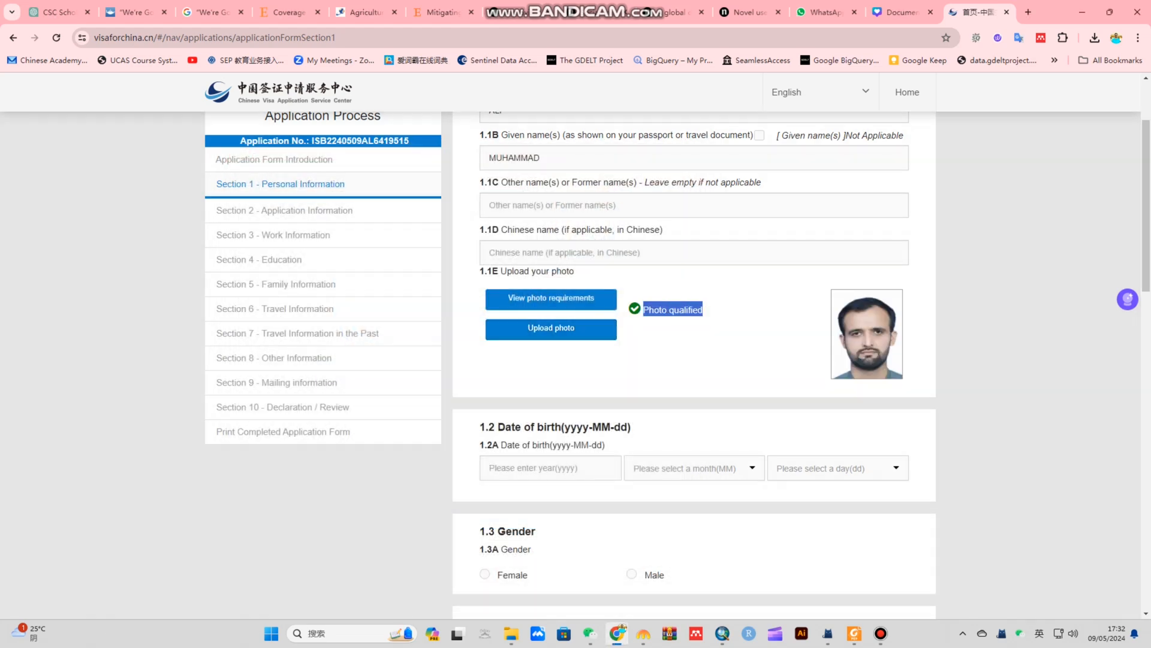
scroll(795, 365, "down", 2)
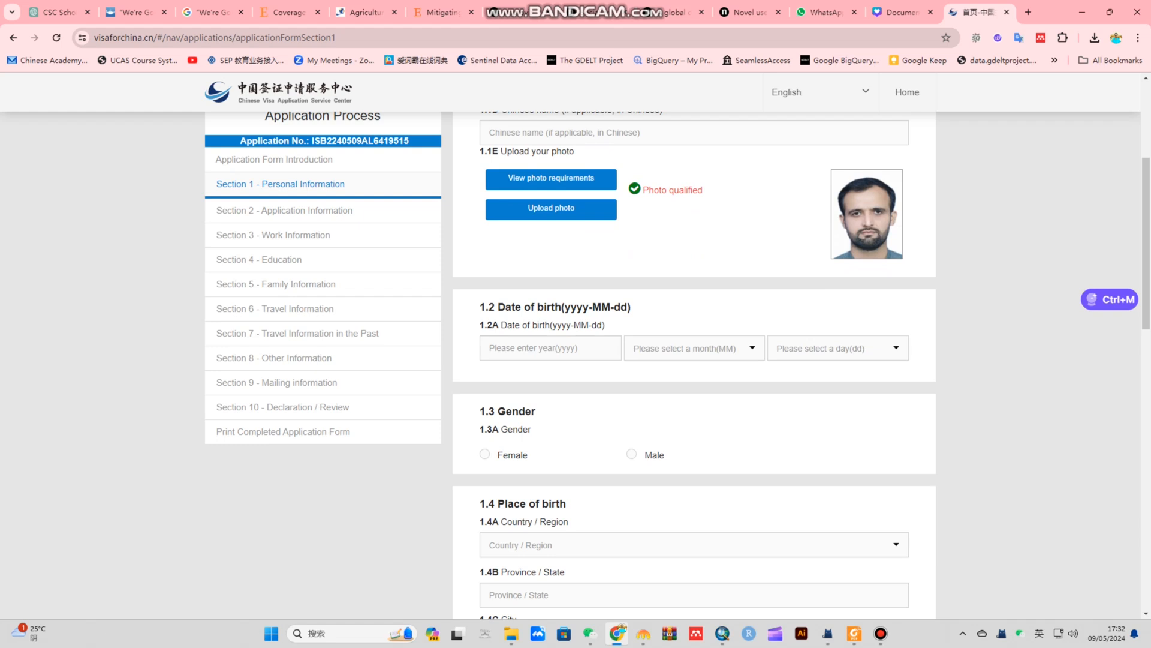
Set date of birth to 1999-01-01 and gender to Male
left_click(550, 348)
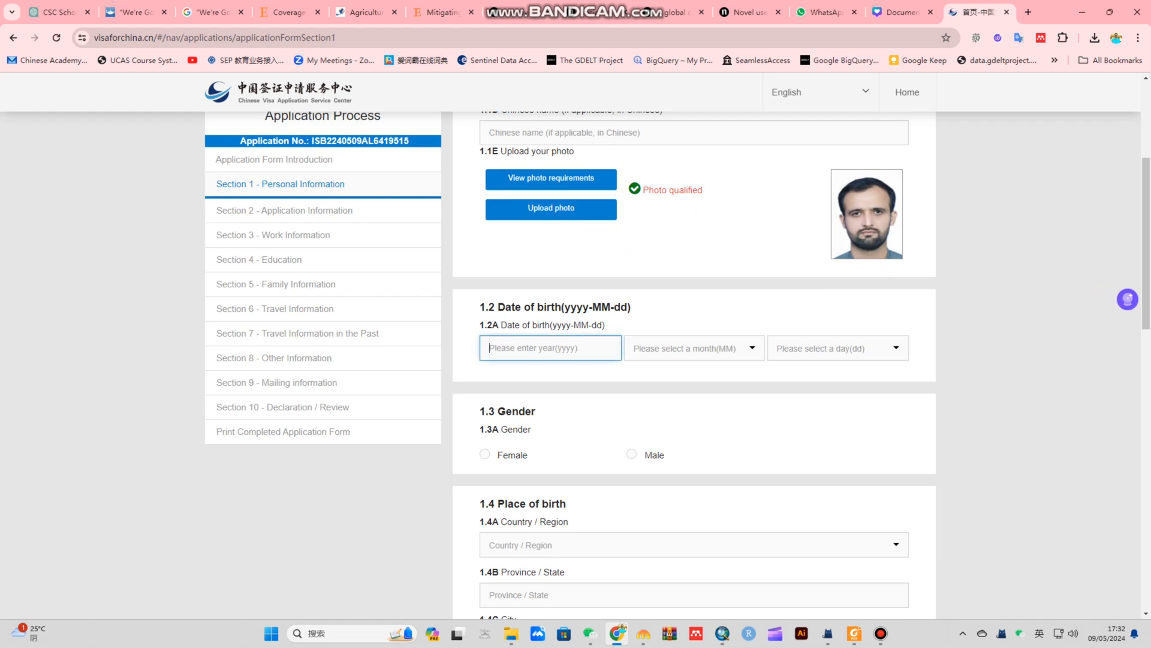
type("1999")
left_click(693, 347)
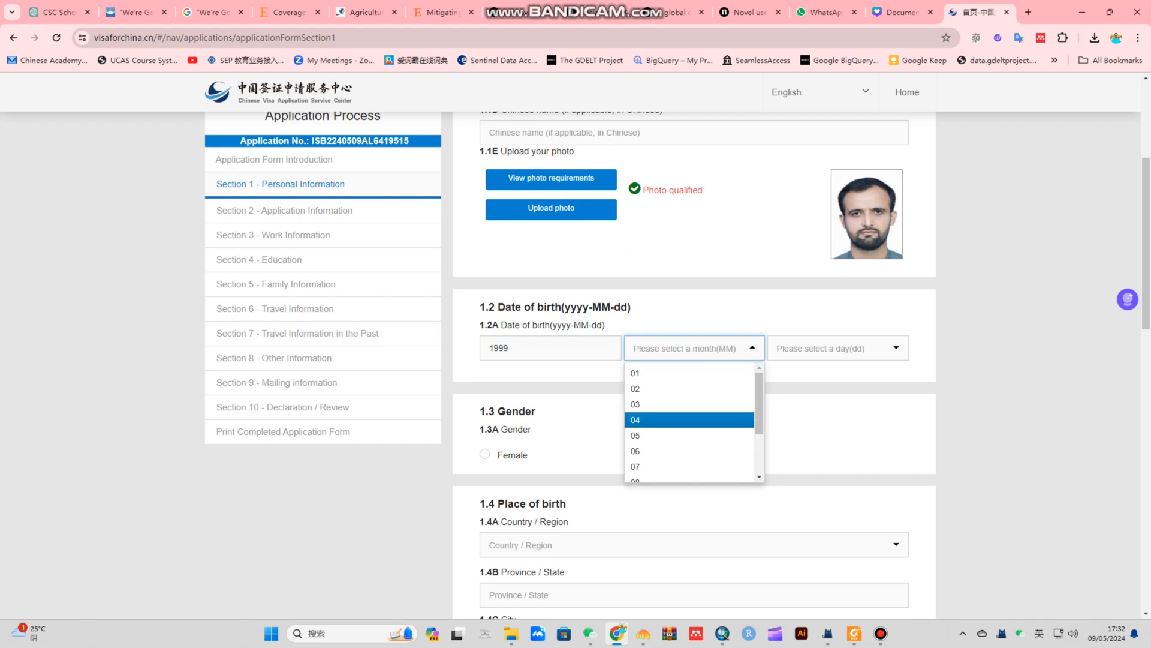
left_click(690, 373)
left_click(838, 348)
left_click(833, 373)
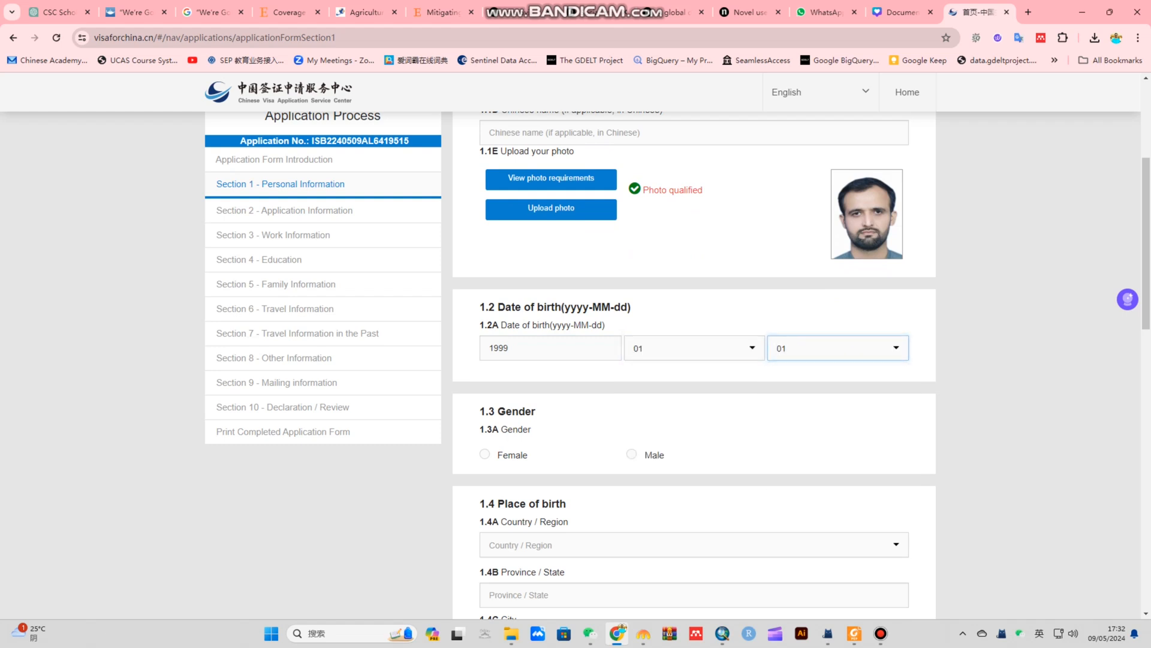
scroll(694, 363, "down", 3)
left_click(631, 274)
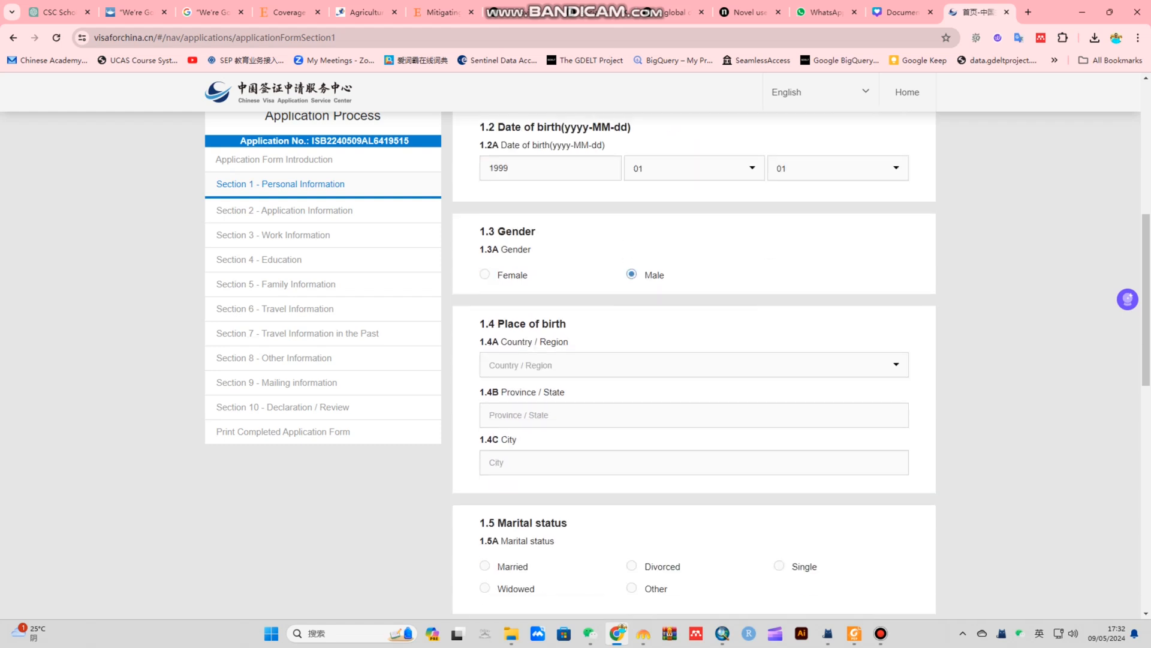
Record place of birth as Pakistan, province Islamabad, city Islamabad
left_click(489, 365)
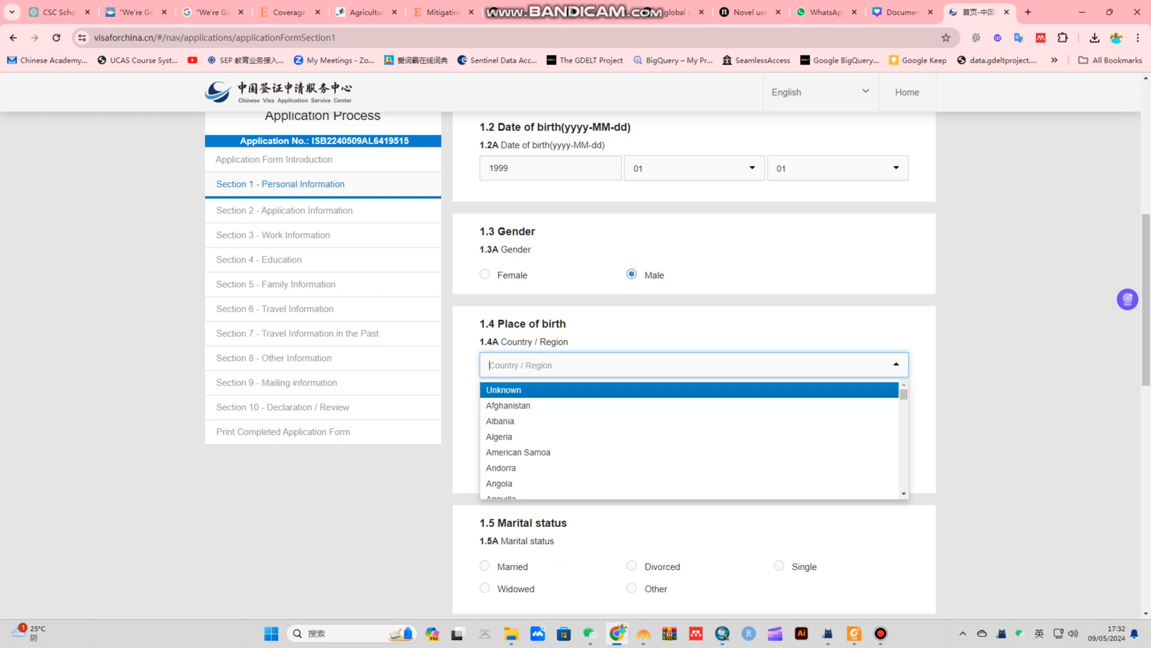
type("paki")
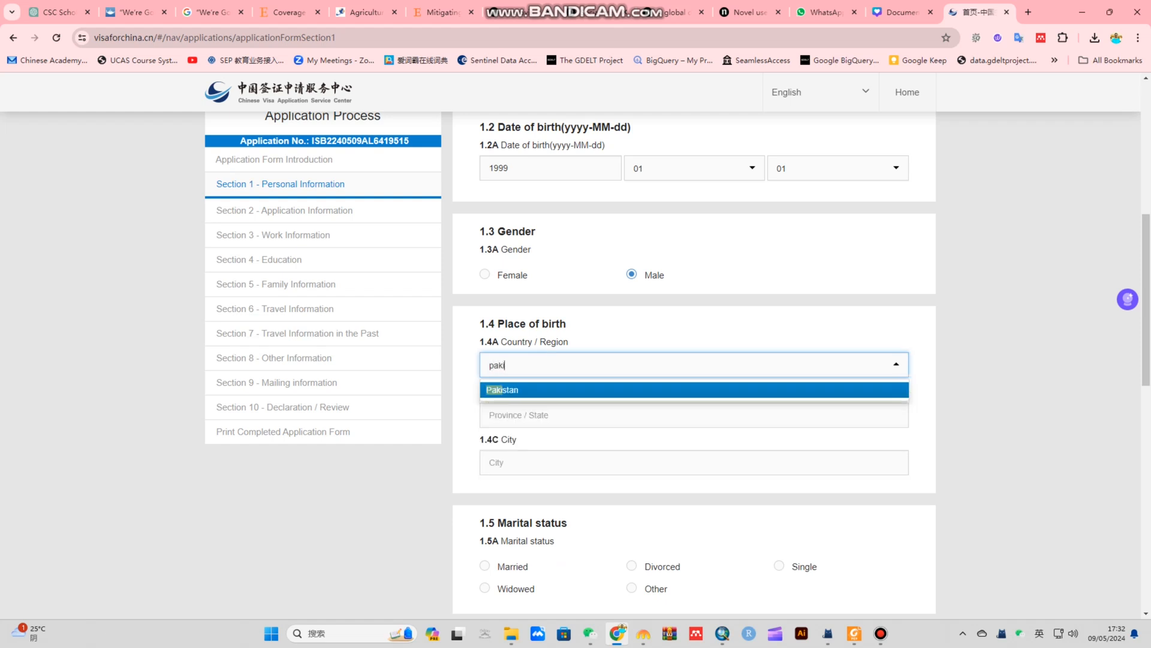
key("Return")
left_click(490, 415)
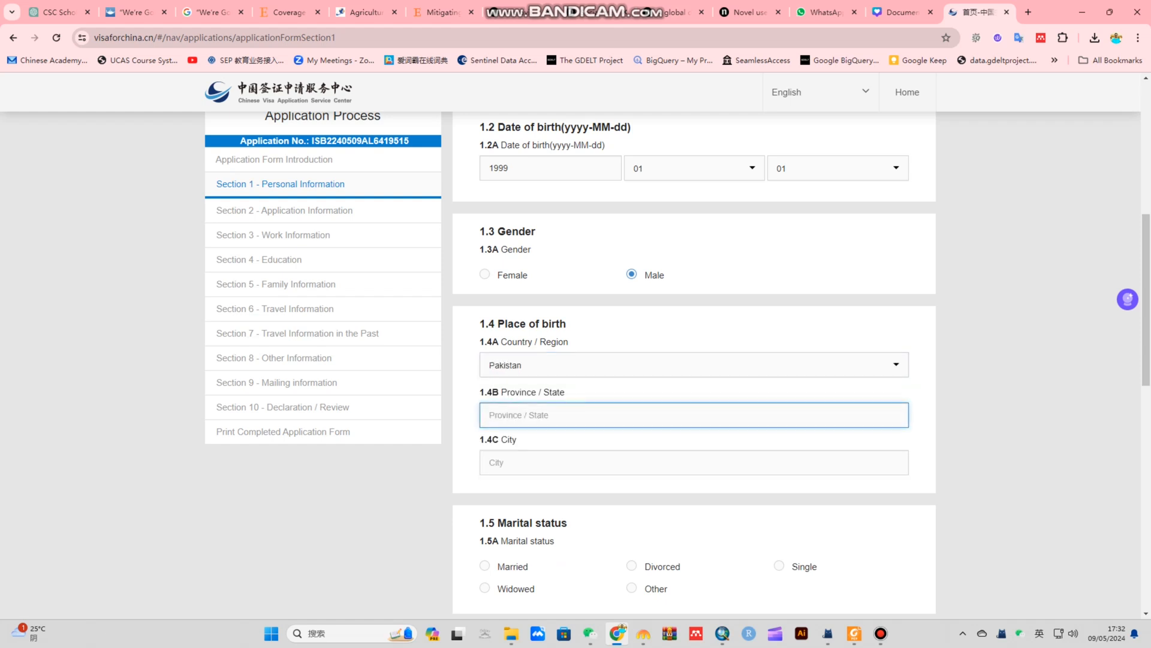
type("lslamabad")
left_click(490, 462)
type("Isla")
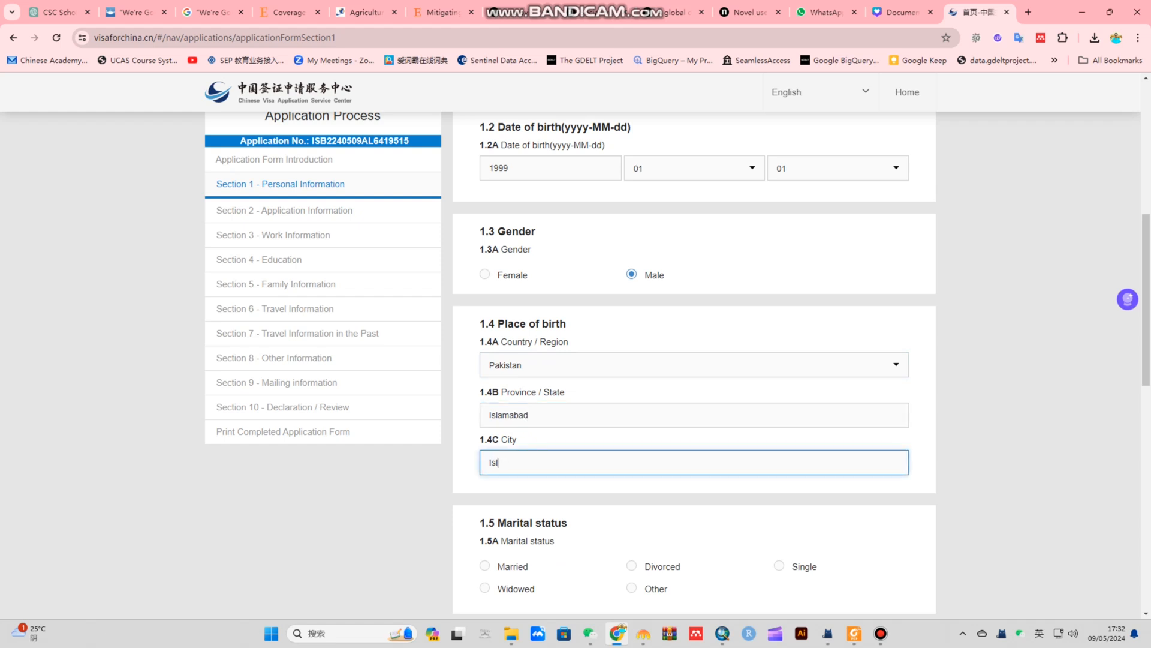
type("mabad")
scroll(801, 365, "down", 2)
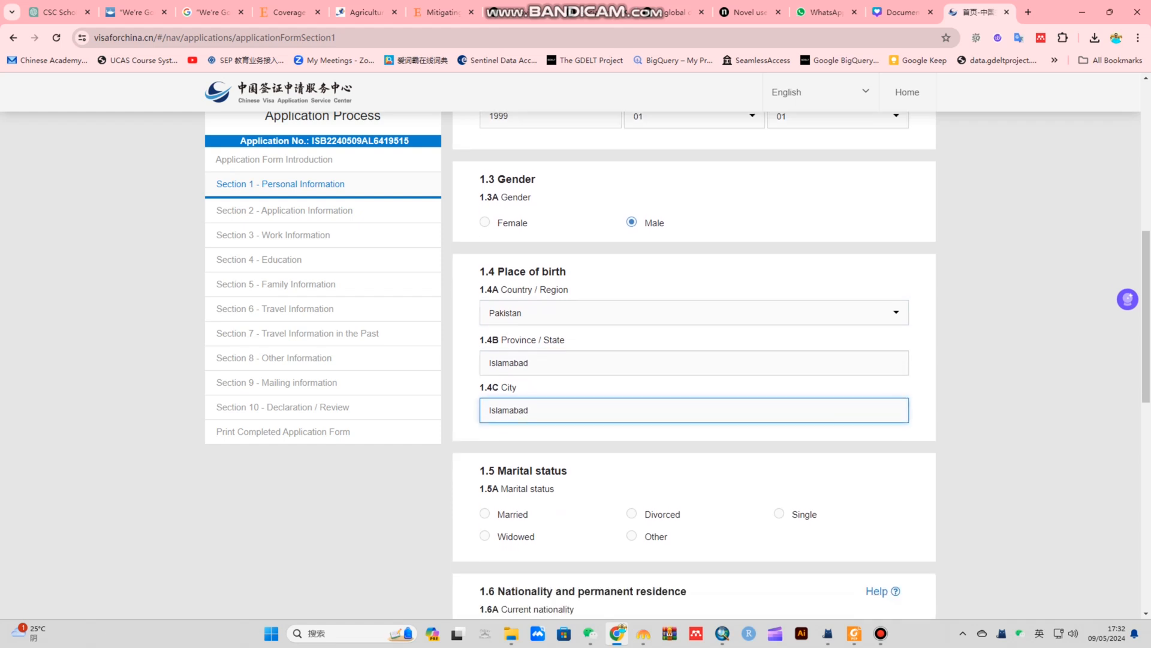
scroll(693, 359, "down", 1)
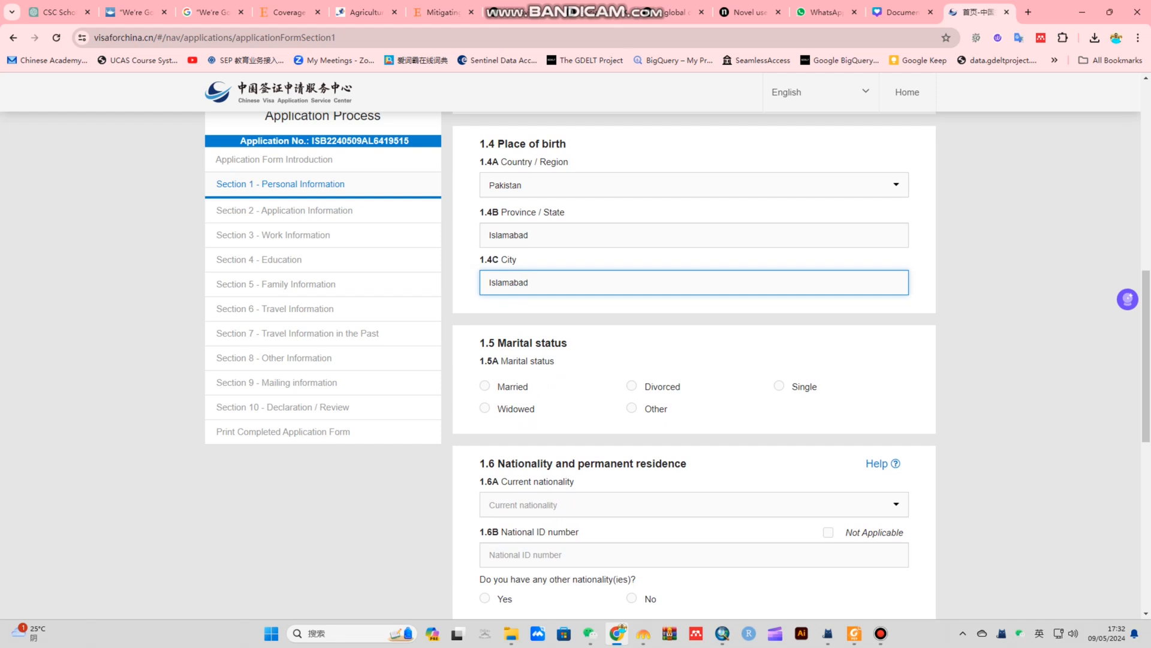
Mark marital status Single, nationality Pakistan, and enter the applicant's national ID number
left_click(779, 385)
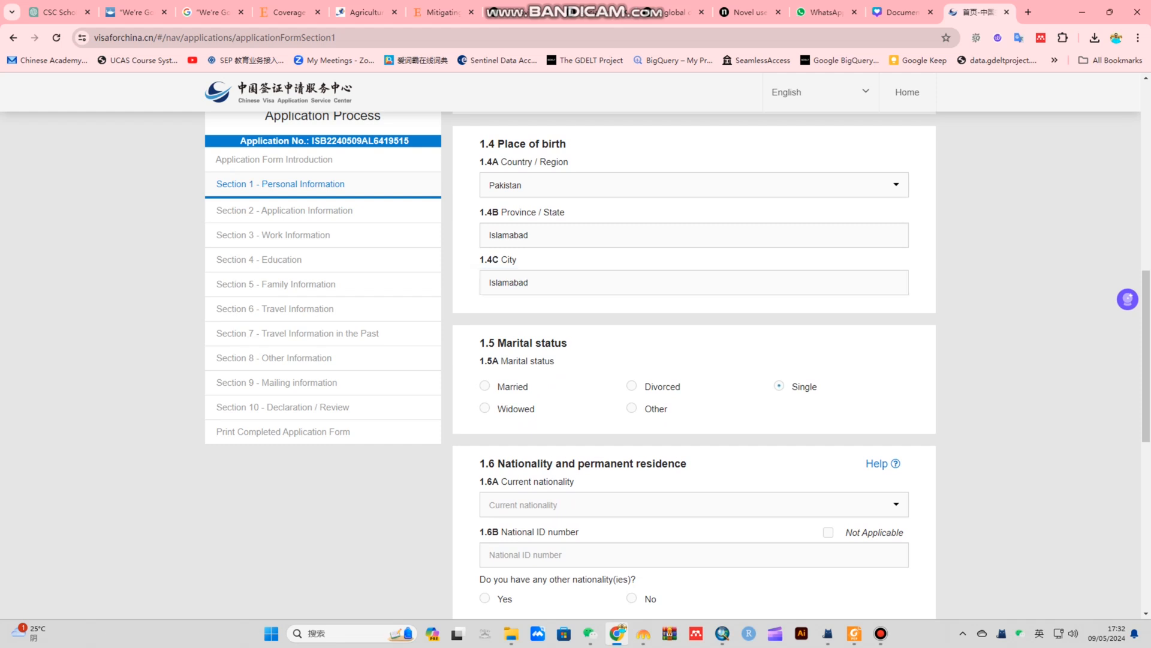
scroll(779, 386, "down", 2)
left_click(693, 385)
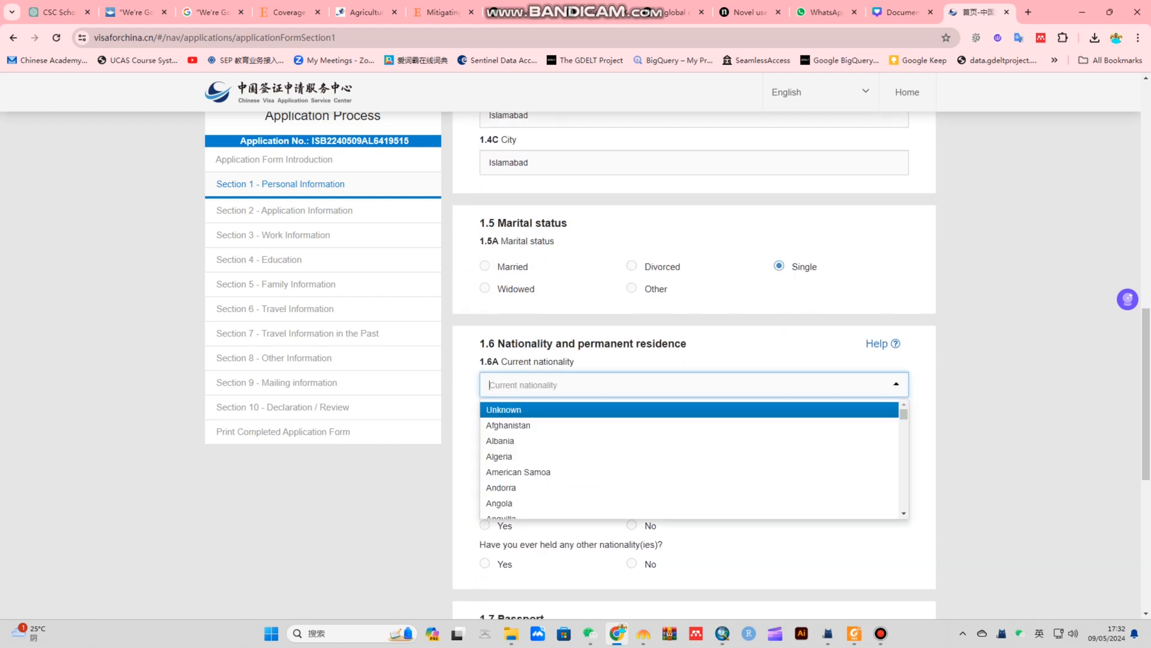
type("pakista")
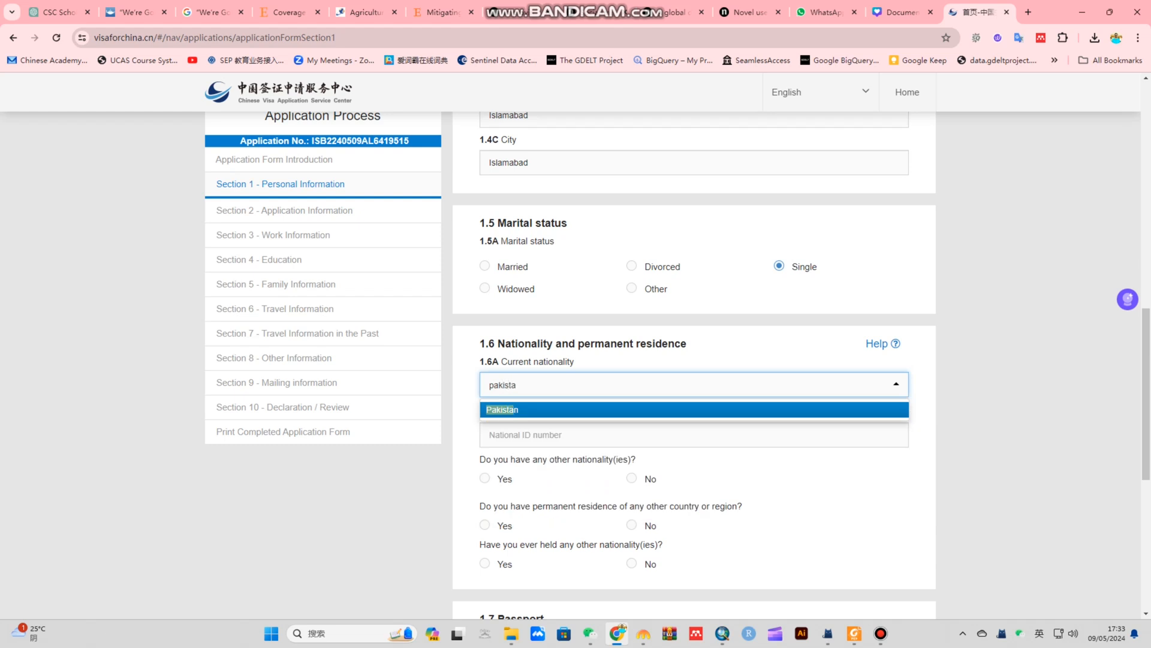
left_click(694, 409)
left_click(694, 434)
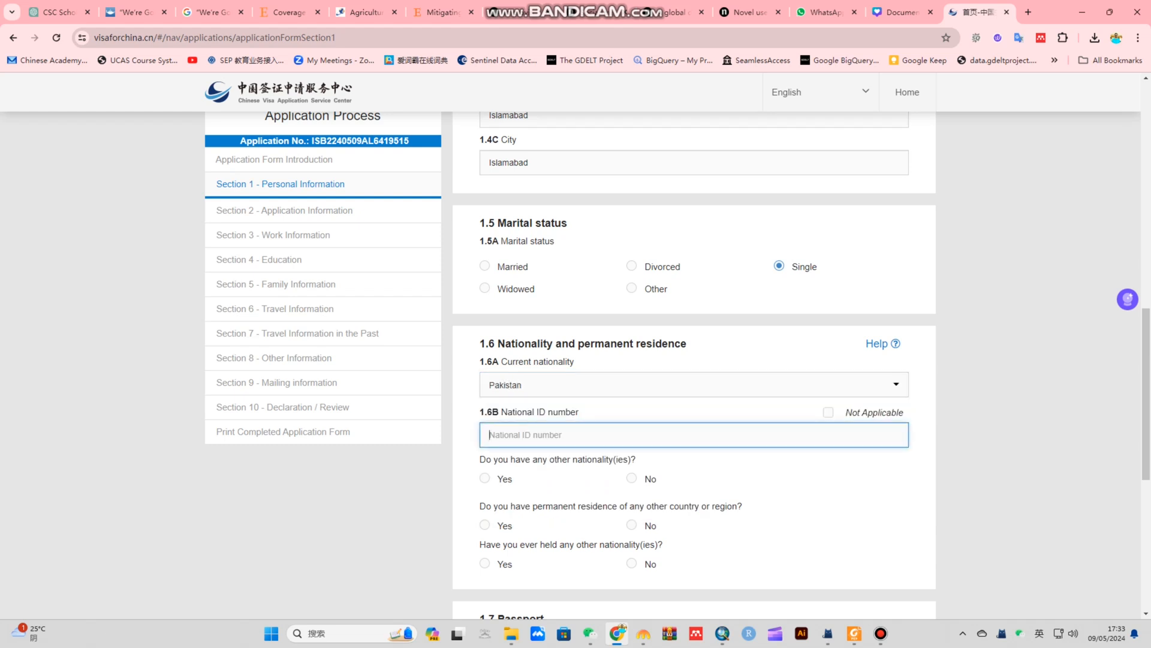
Answer No to the three other-nationality and residence questions and choose an Ordinary passport
scroll(694, 364, "down", 2)
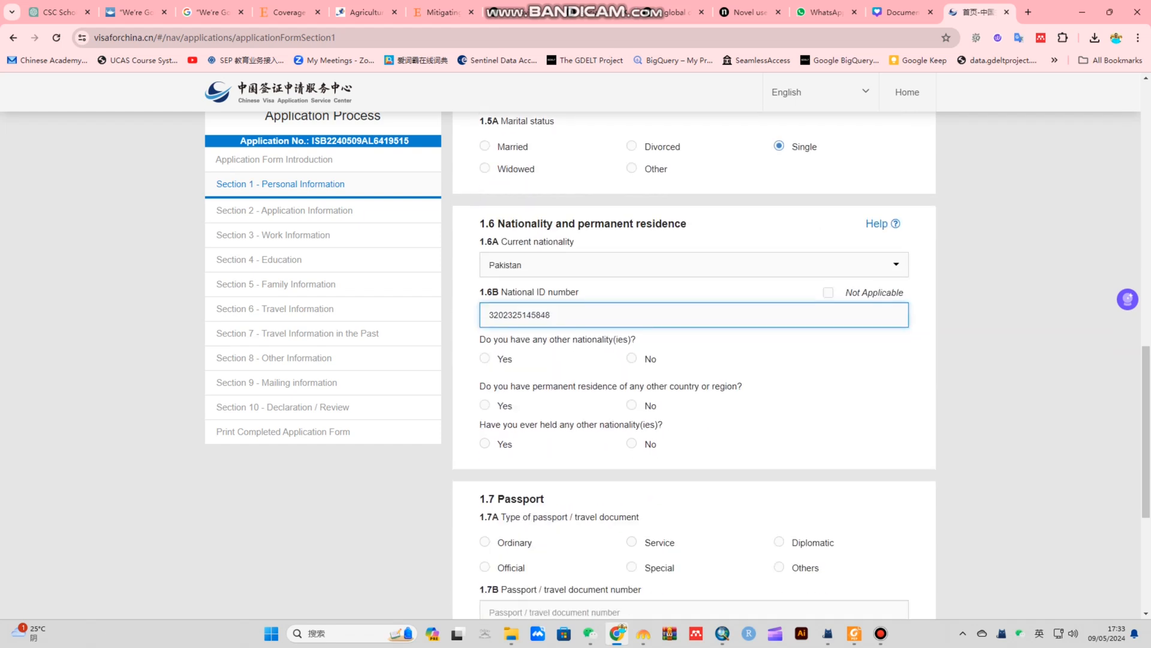
left_click_drag(486, 339, 637, 339)
left_click(639, 334)
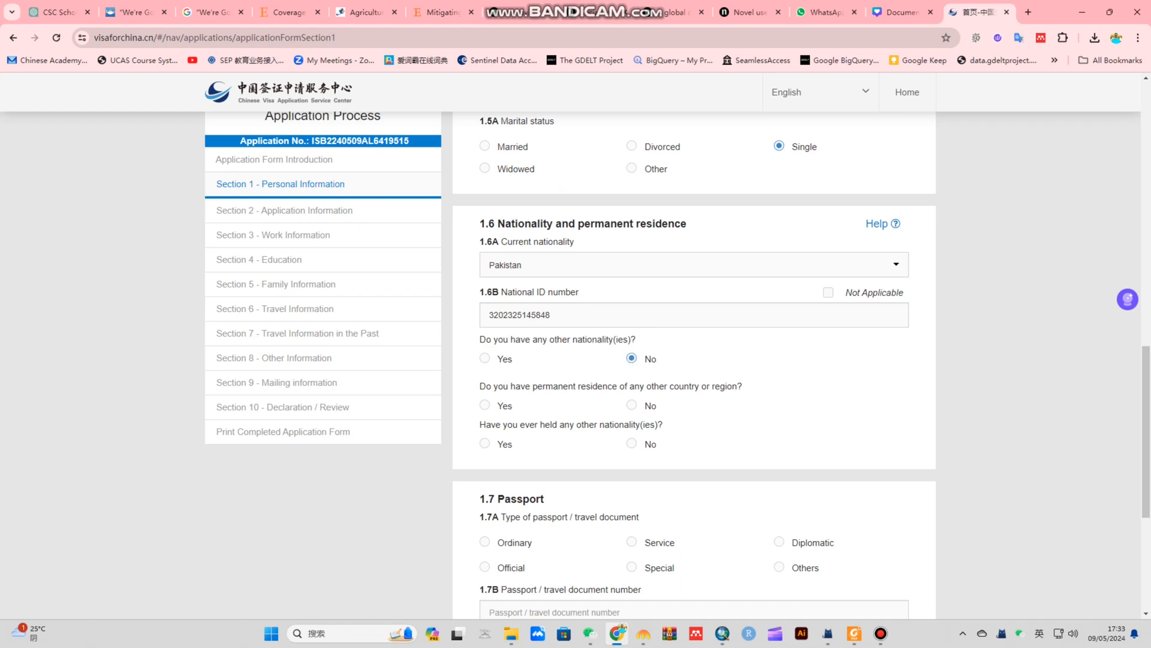
left_click_drag(480, 386, 743, 386)
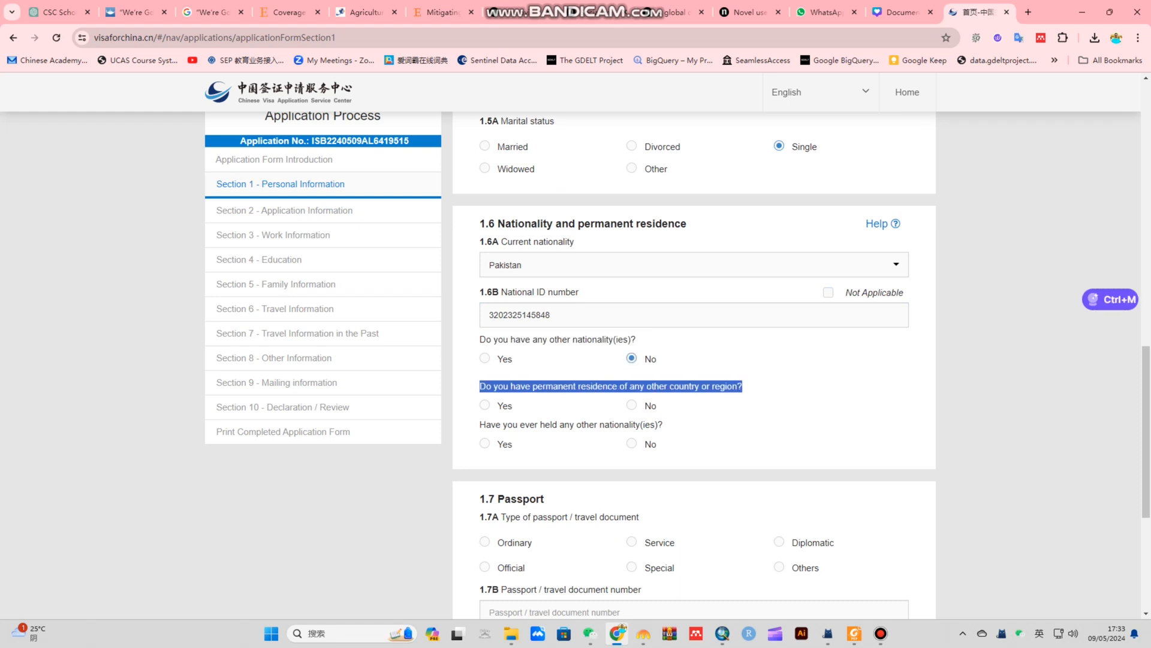
left_click(632, 406)
left_click_drag(479, 424, 663, 424)
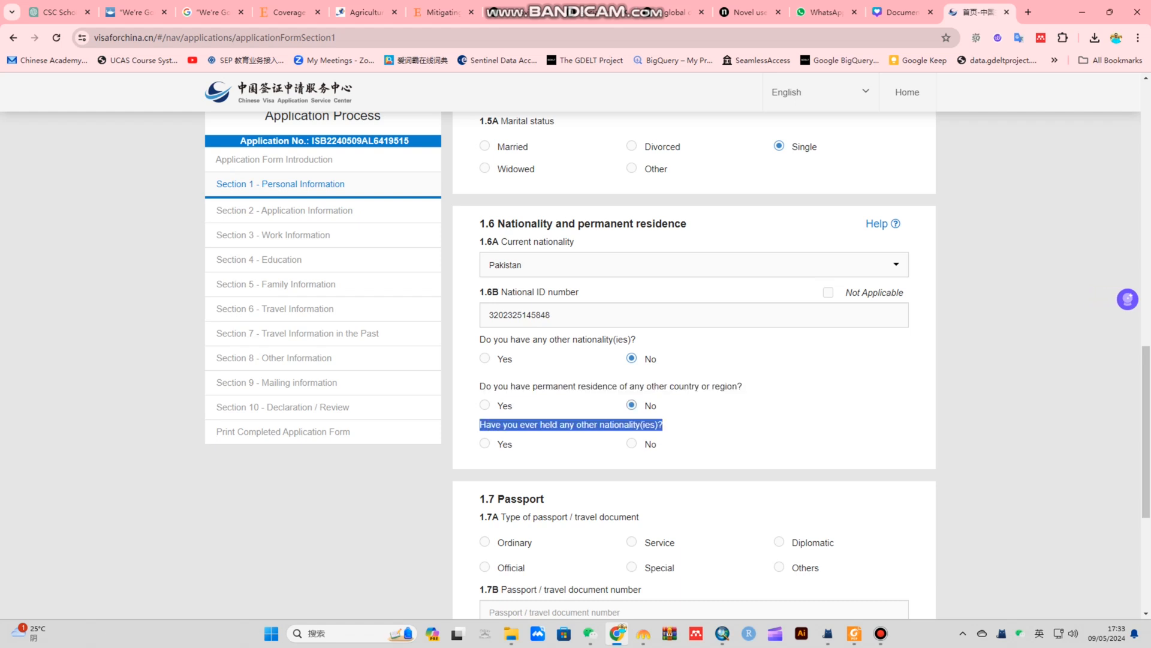
left_click(632, 443)
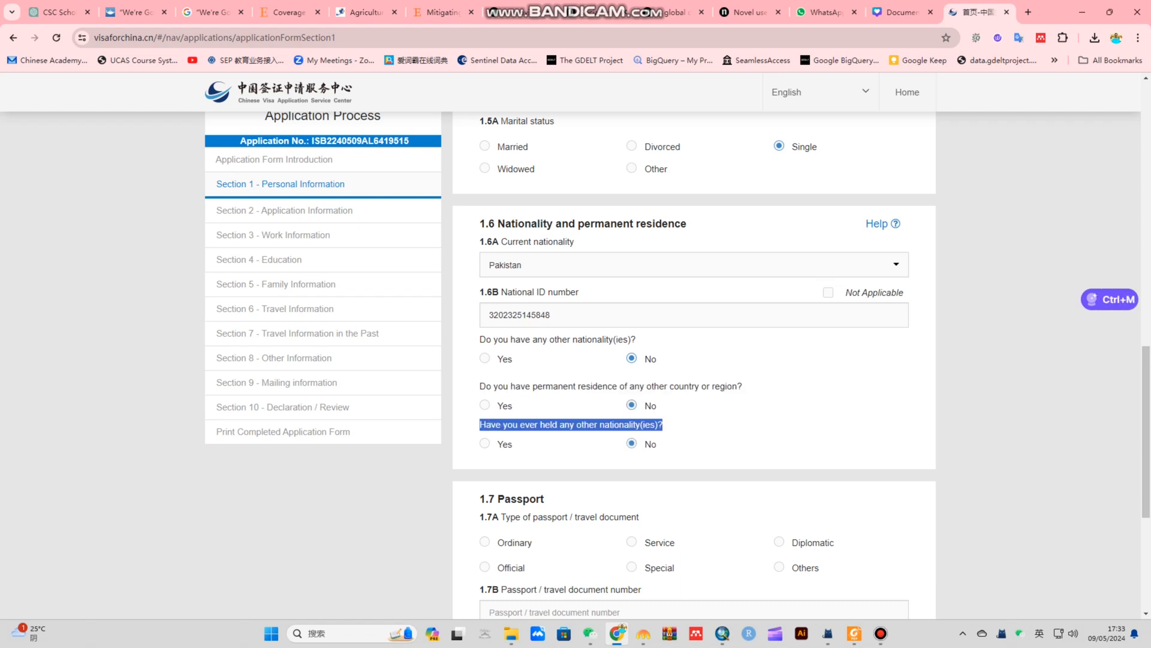
scroll(631, 444, "down", 4)
left_click(631, 259)
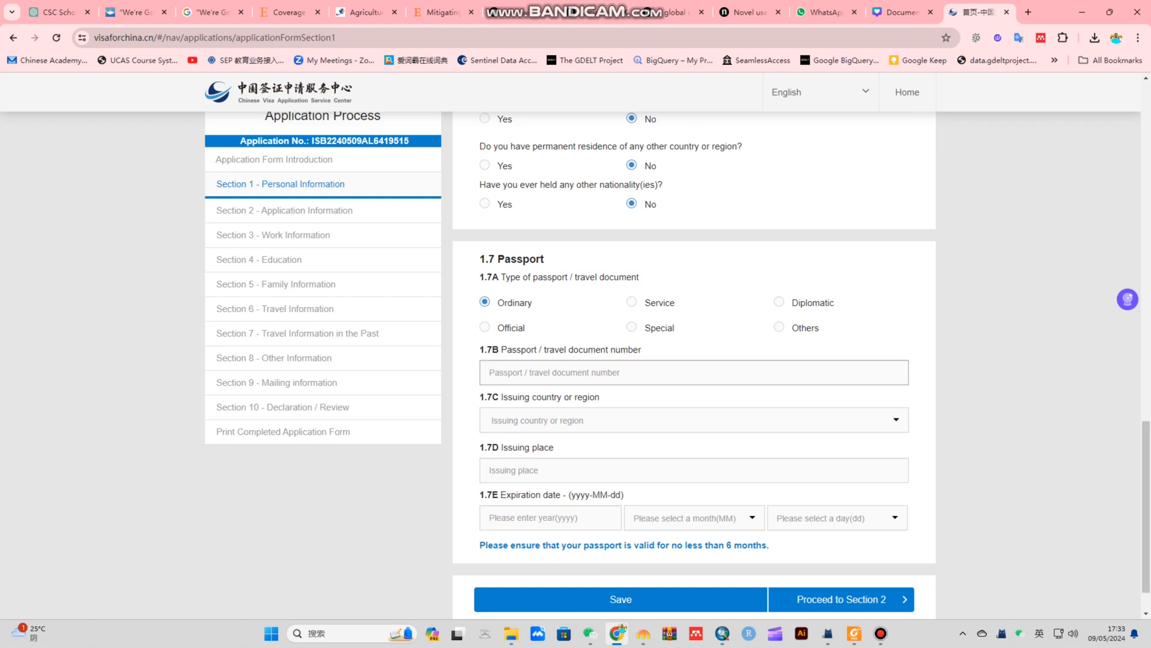
Enter the passport number, with issuing country Pakistan and issuing place islamabad
left_click(653, 372)
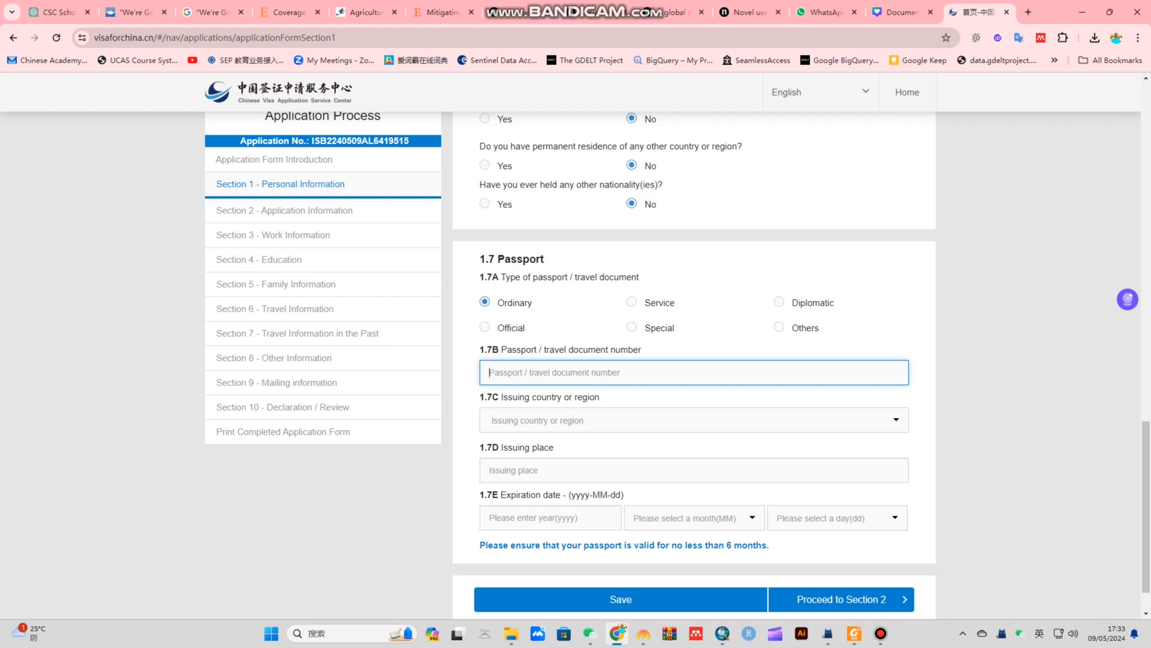
type("da123458")
left_click_drag(499, 372, 488, 372)
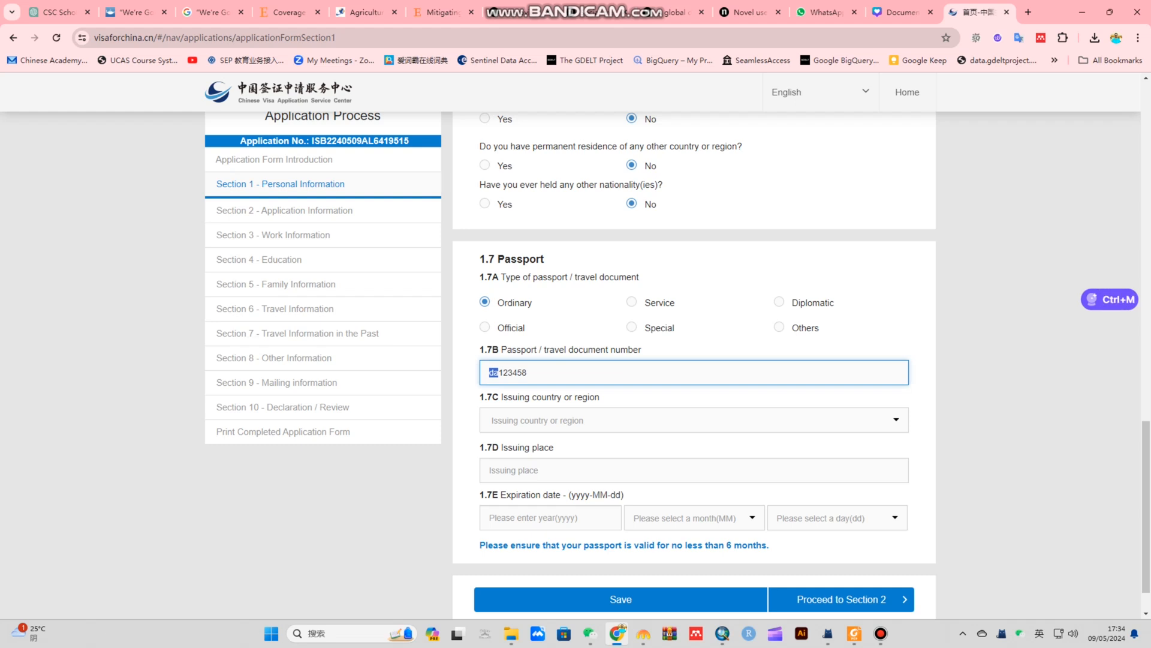
type("FA")
left_click(555, 420)
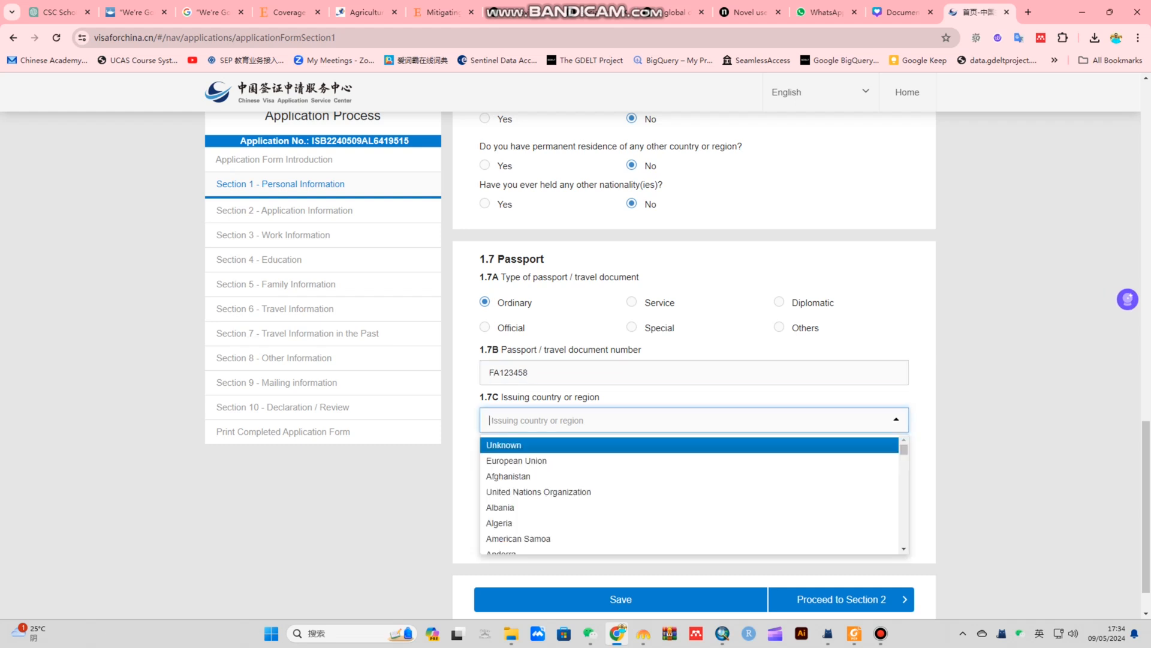
type("pak")
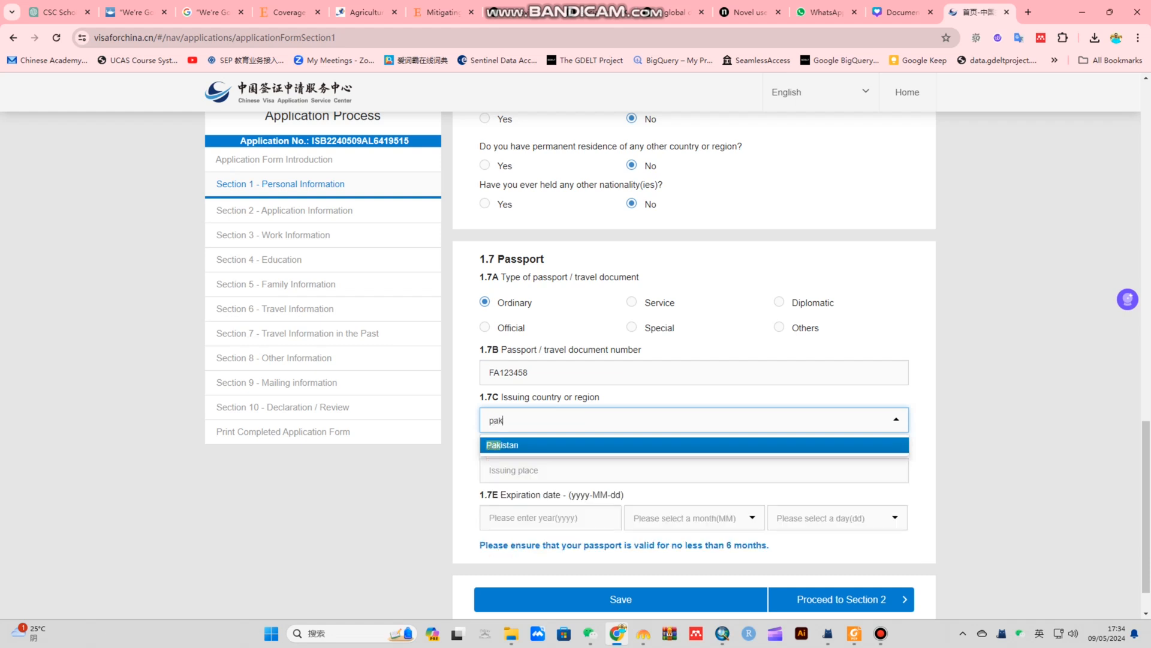
key("Return")
key("Tab")
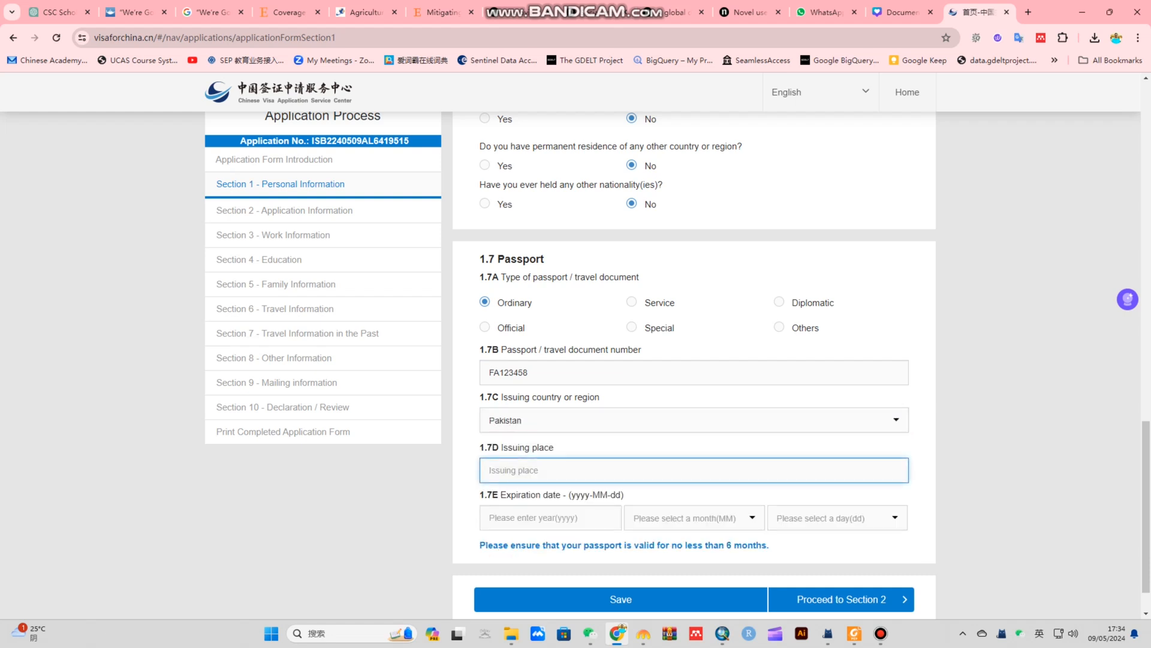
type("islamabad")
Set the passport expiry to 2029-02-02, save the page and proceed to Section 2
scroll(694, 366, "down", 1)
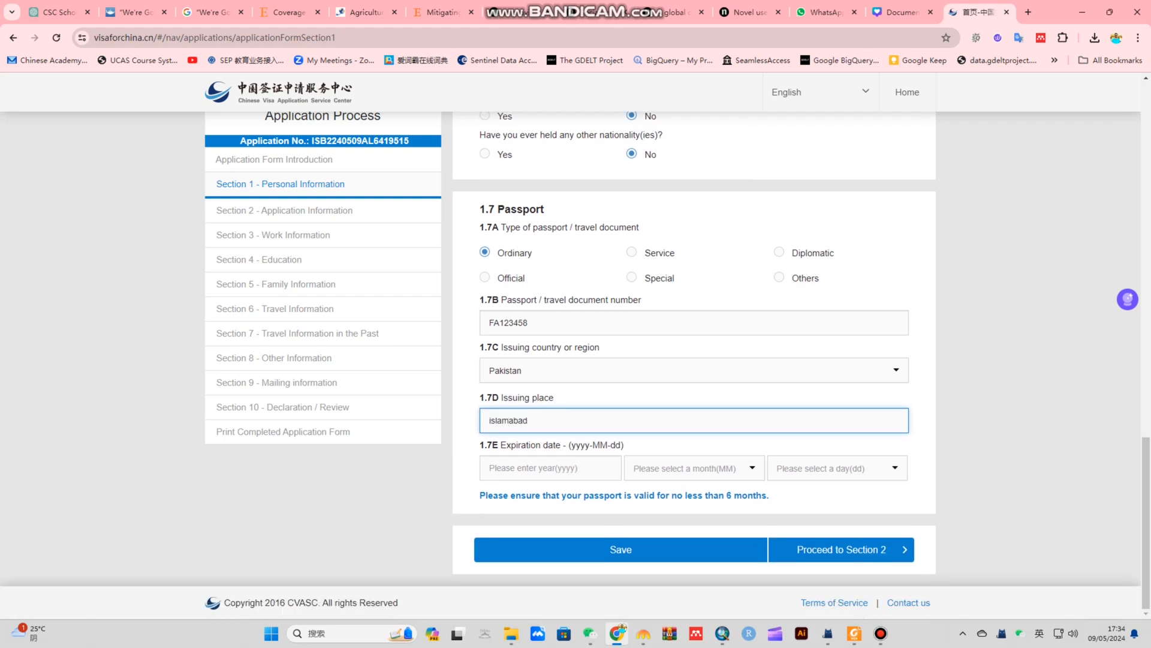
left_click(550, 468)
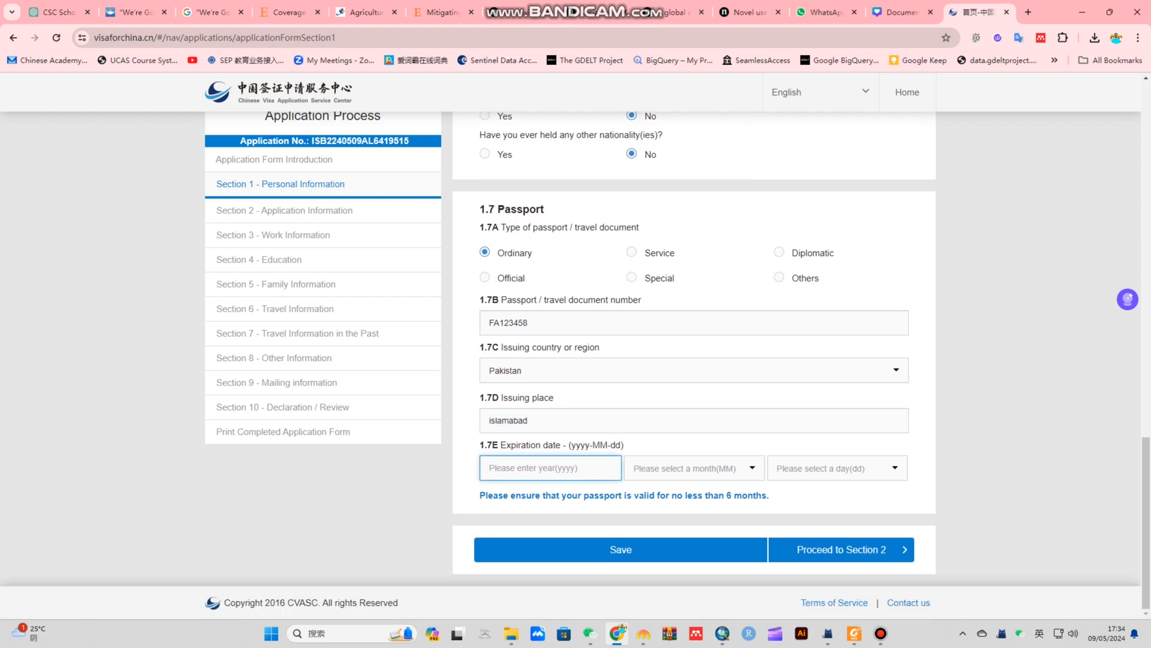
type("2029")
left_click(694, 468)
left_click(690, 508)
left_click(837, 468)
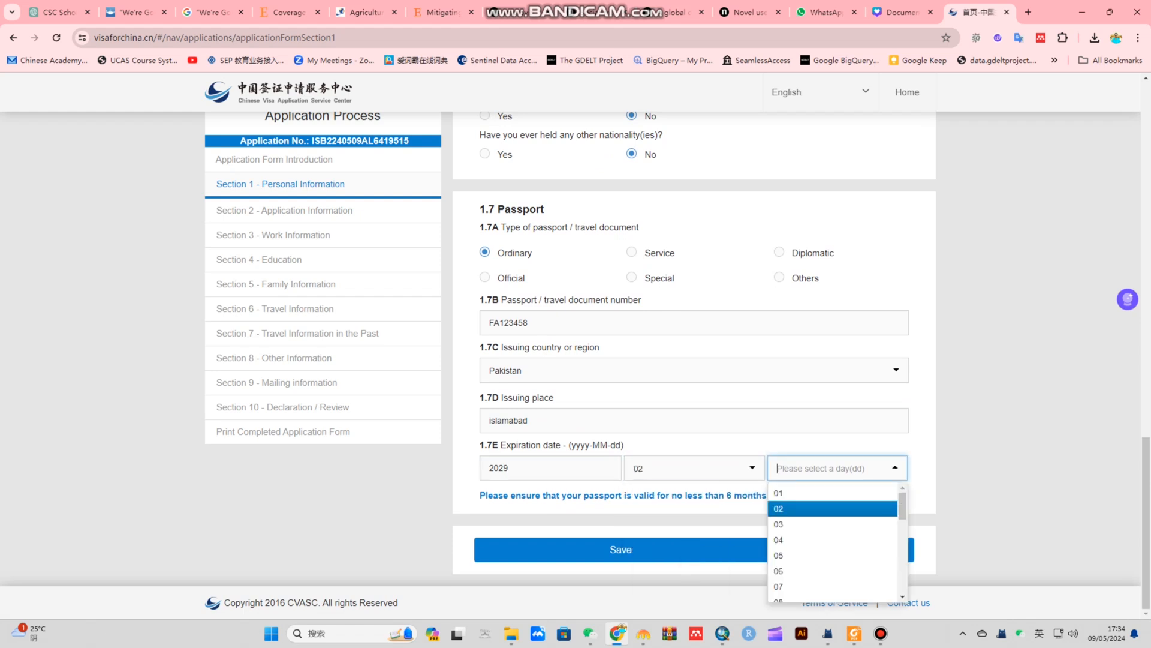
left_click(833, 508)
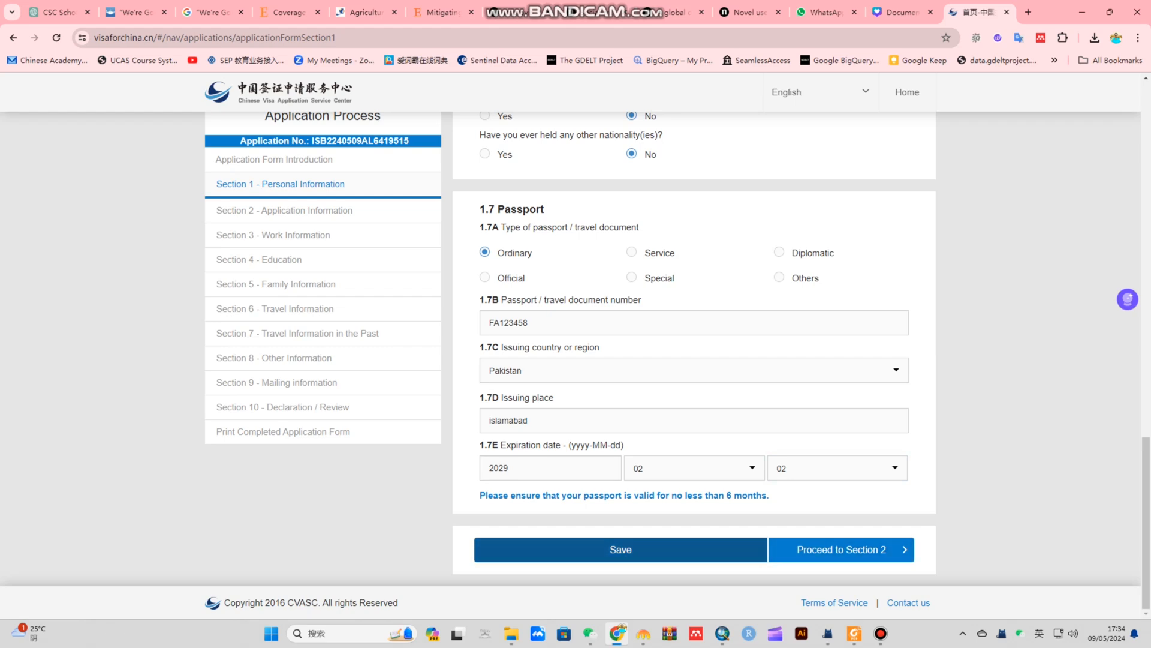
left_click(620, 549)
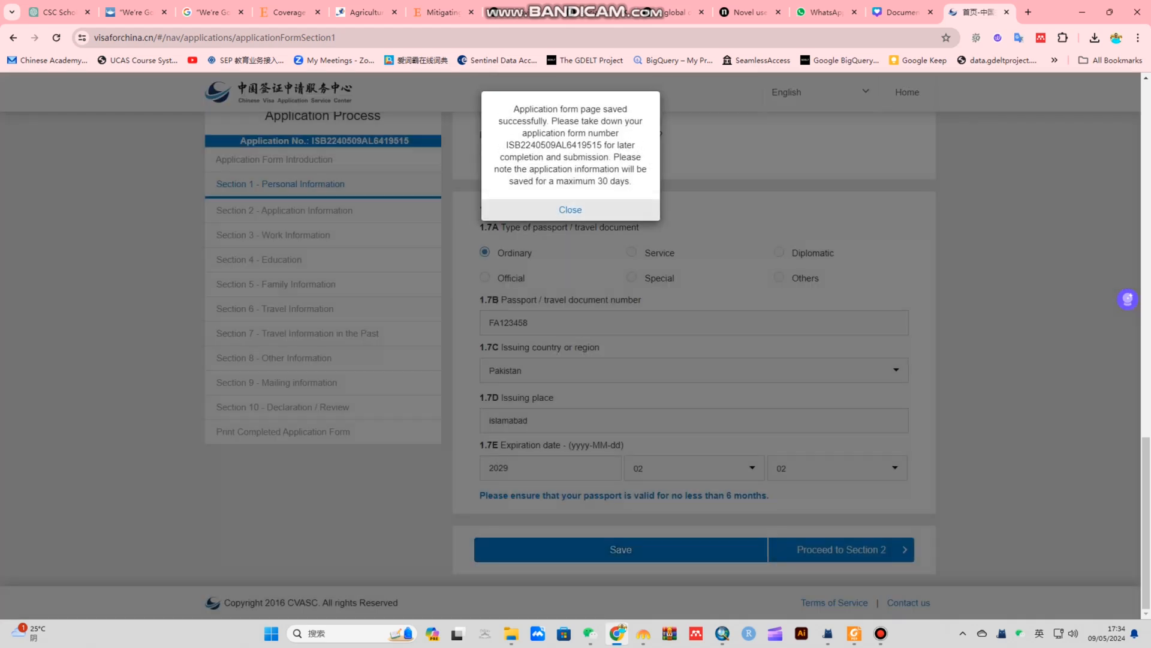
left_click(570, 209)
left_click(841, 549)
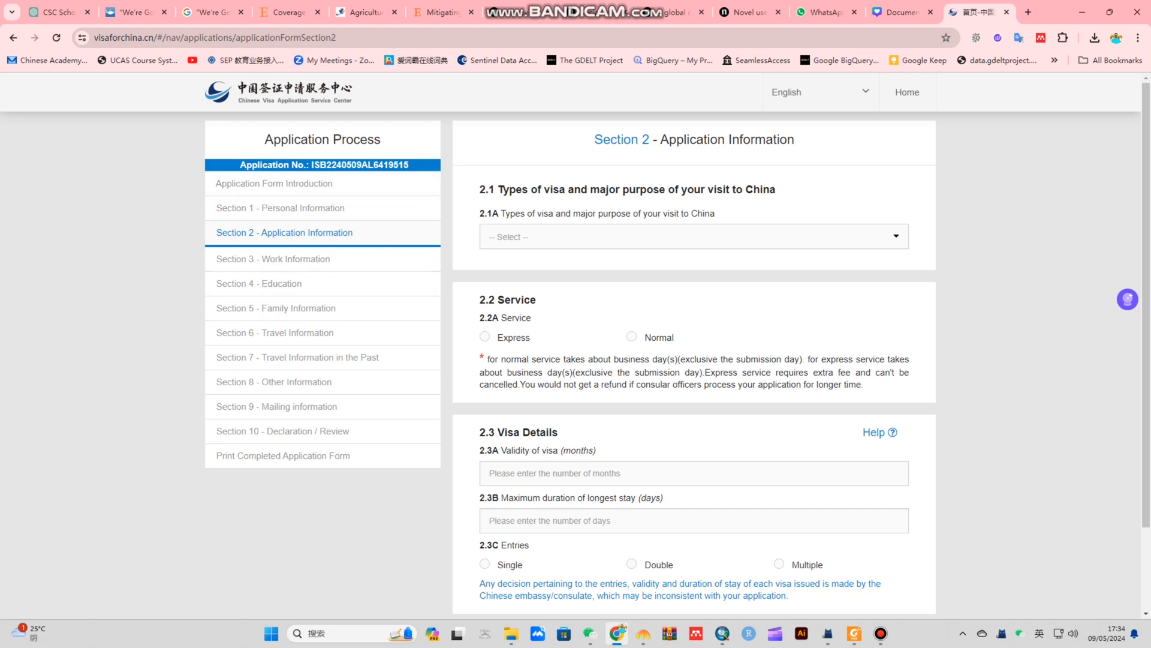
Choose (X1)Study, long-term study over 180 days, in the 2.1A visa type dropdown
left_click_drag(310, 165, 409, 165)
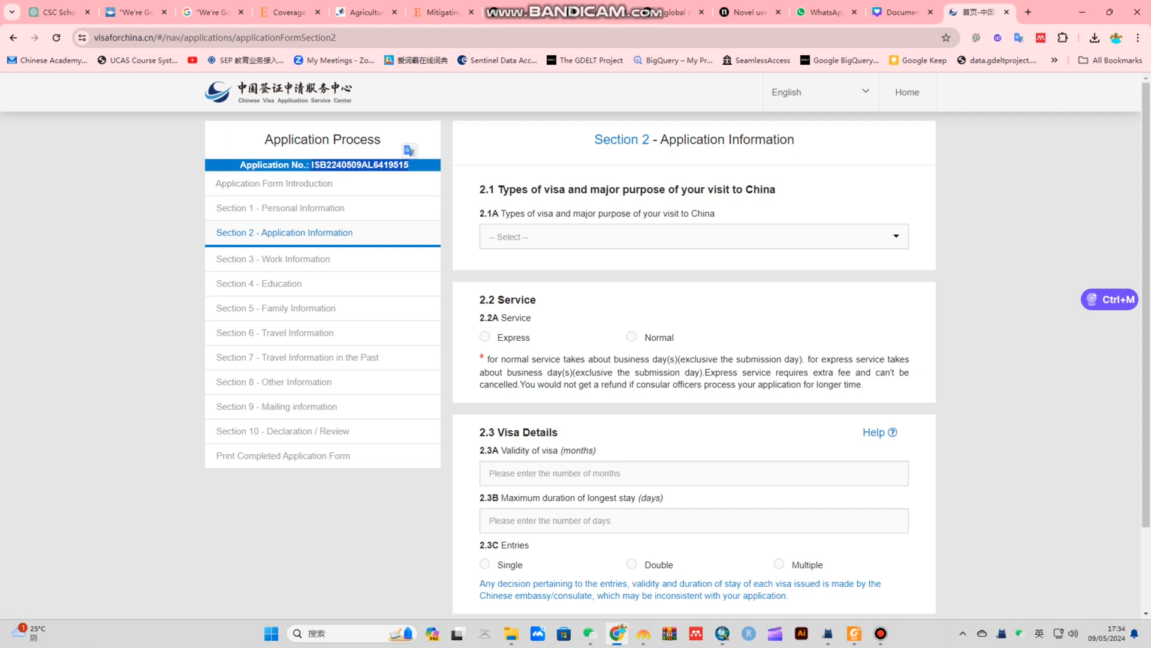
left_click(414, 165)
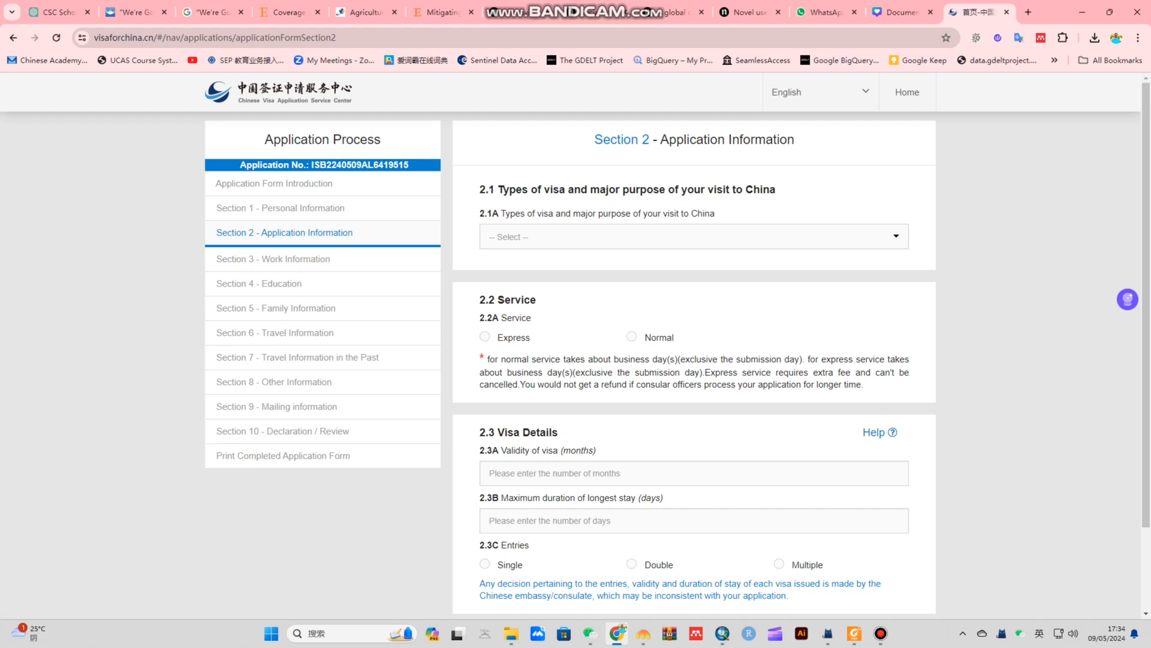
left_click(693, 237)
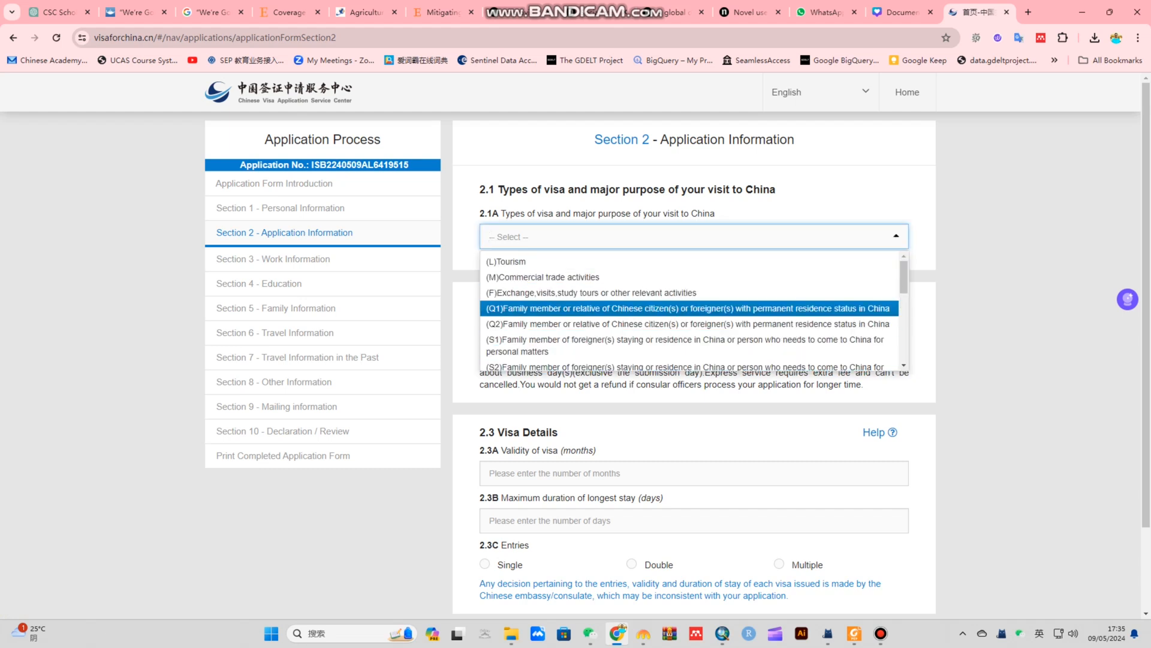
key("Down")
key("Down")
key("Down")
key("Down")
key("Down")
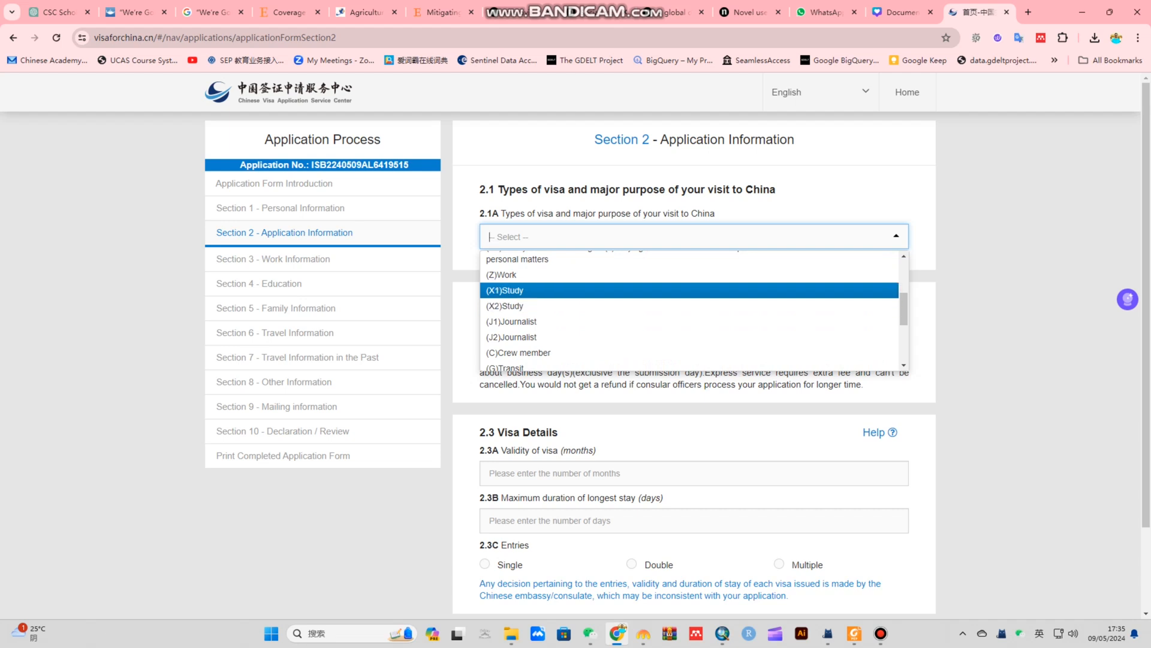
key("Down")
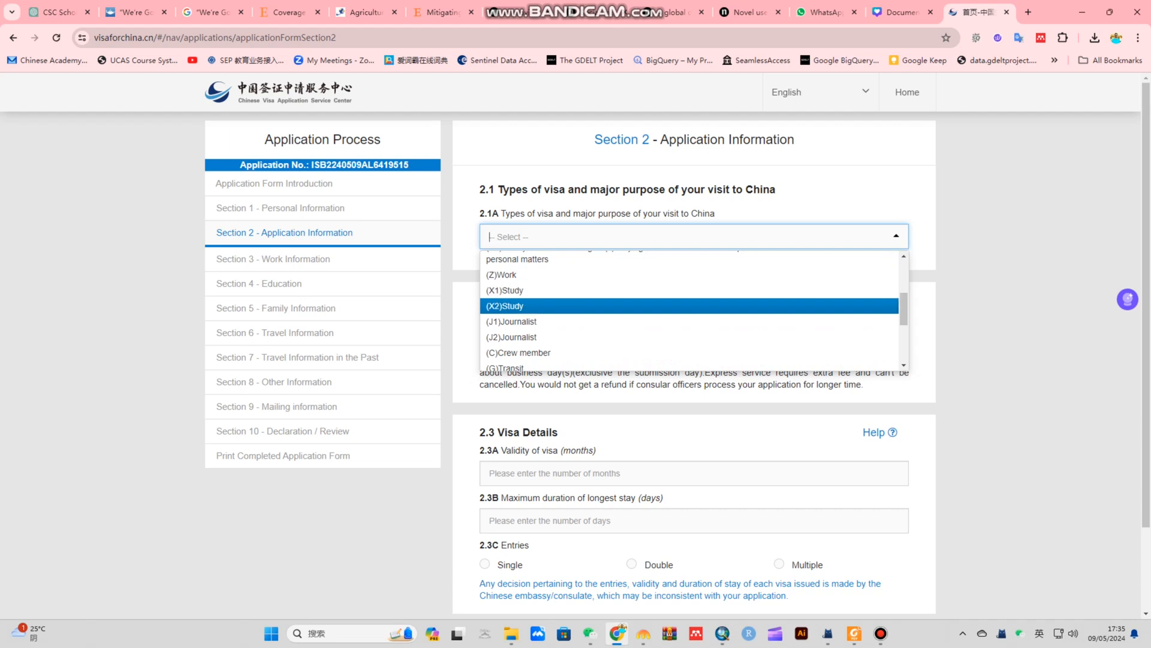
key("Up")
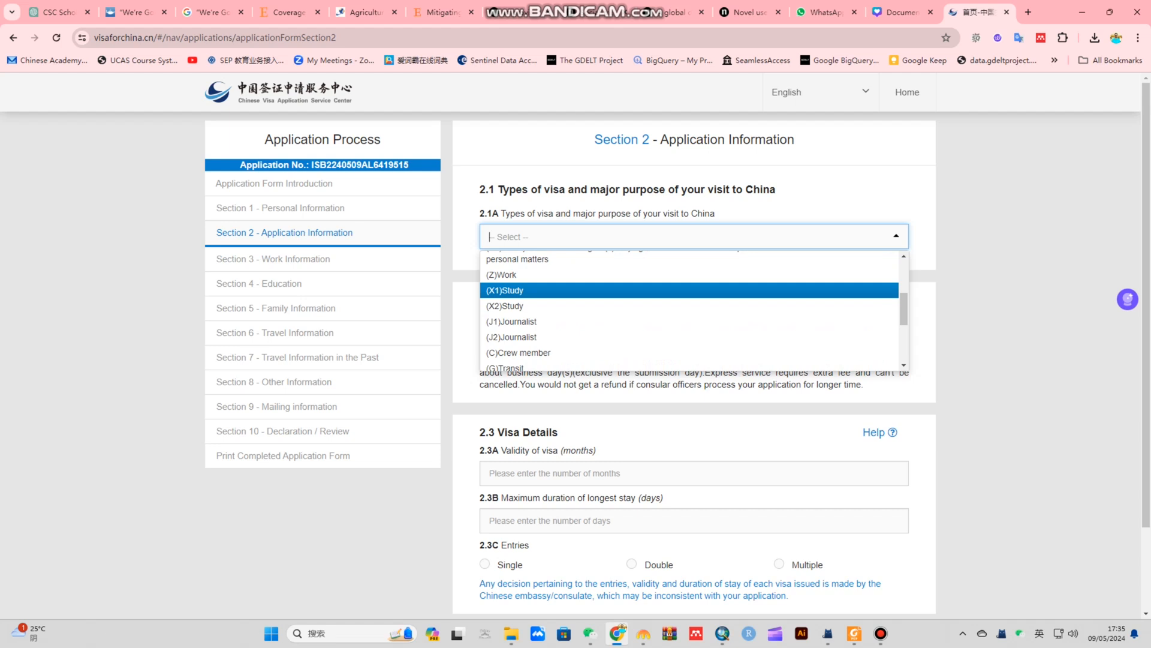
key("Return")
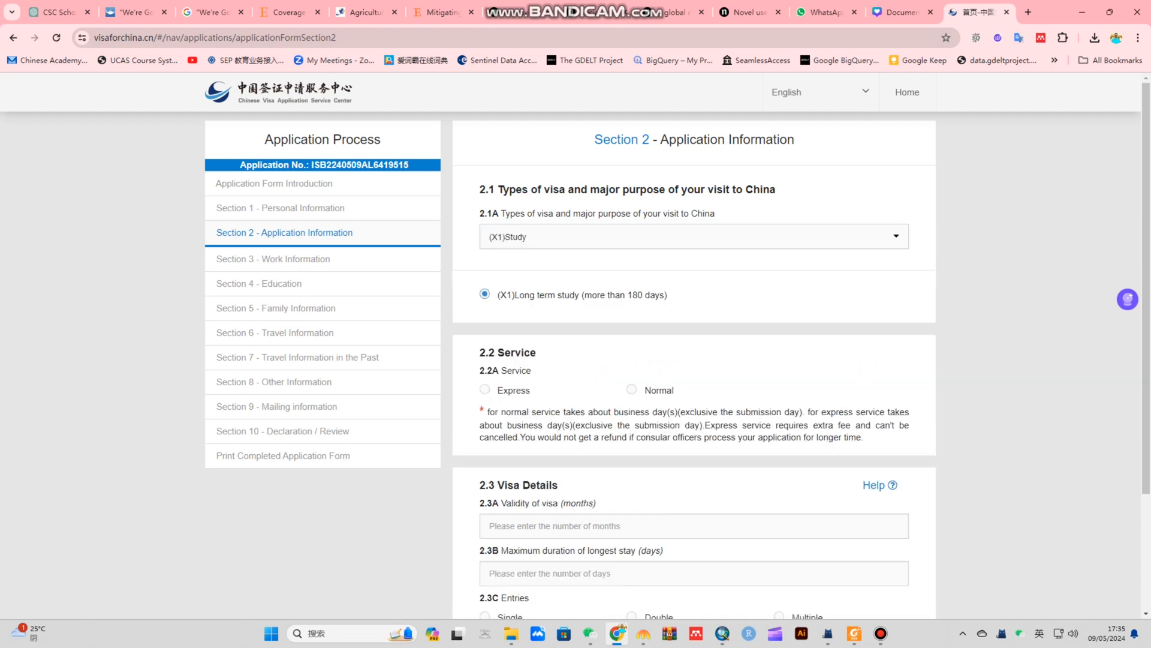
scroll(677, 351, "down", 1)
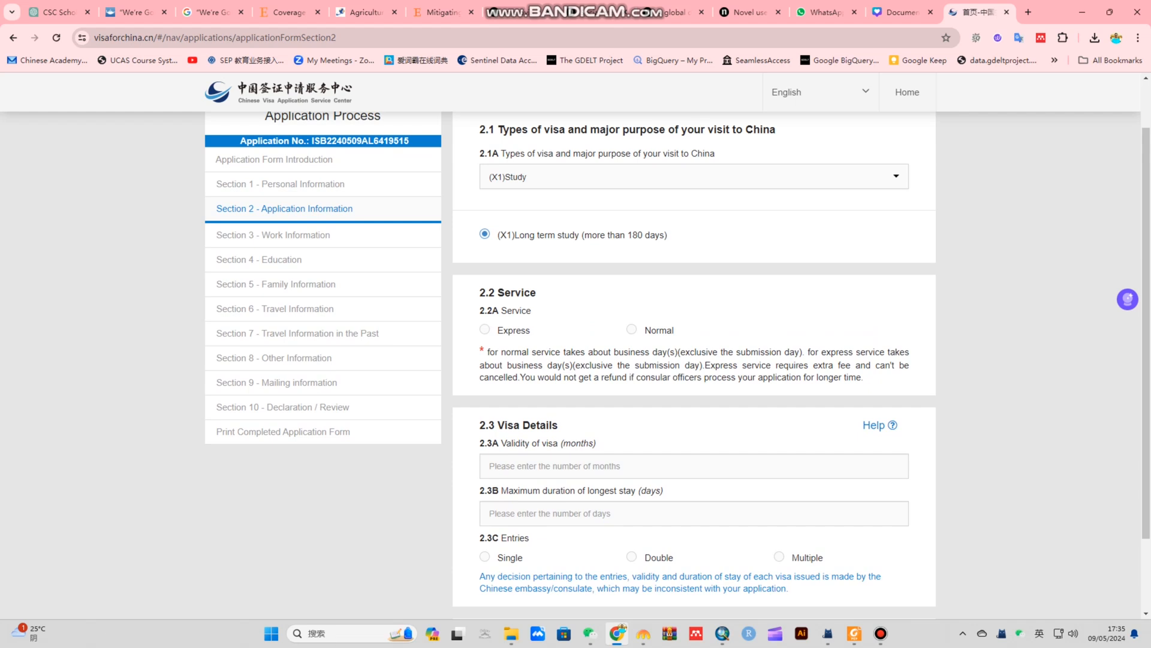
Pick Normal service, 36-month validity, 365-day longest stay and Multiple entries, then save
left_click(632, 329)
scroll(635, 336, "down", 2)
left_click(635, 373)
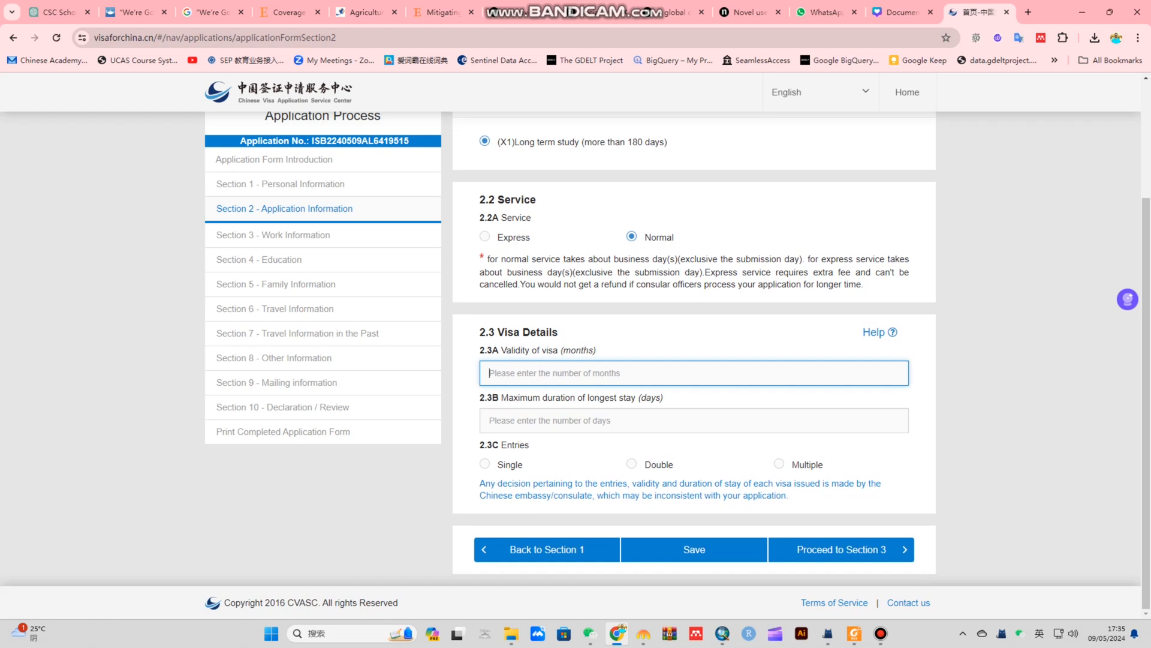
type("36")
left_click(549, 420)
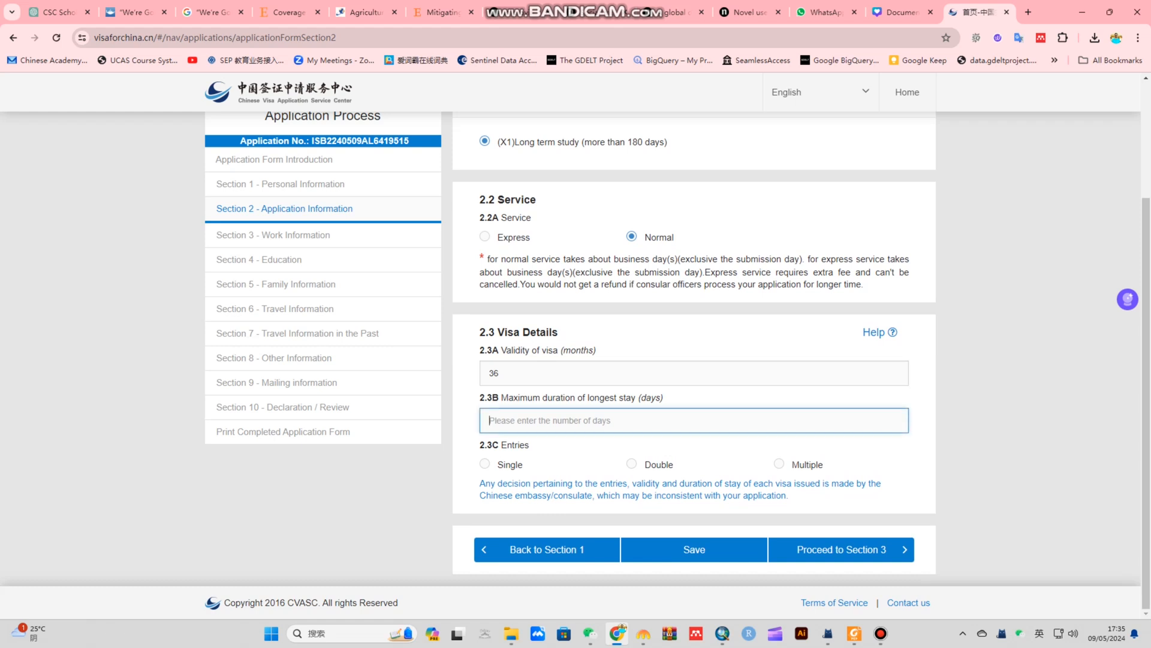
type("365")
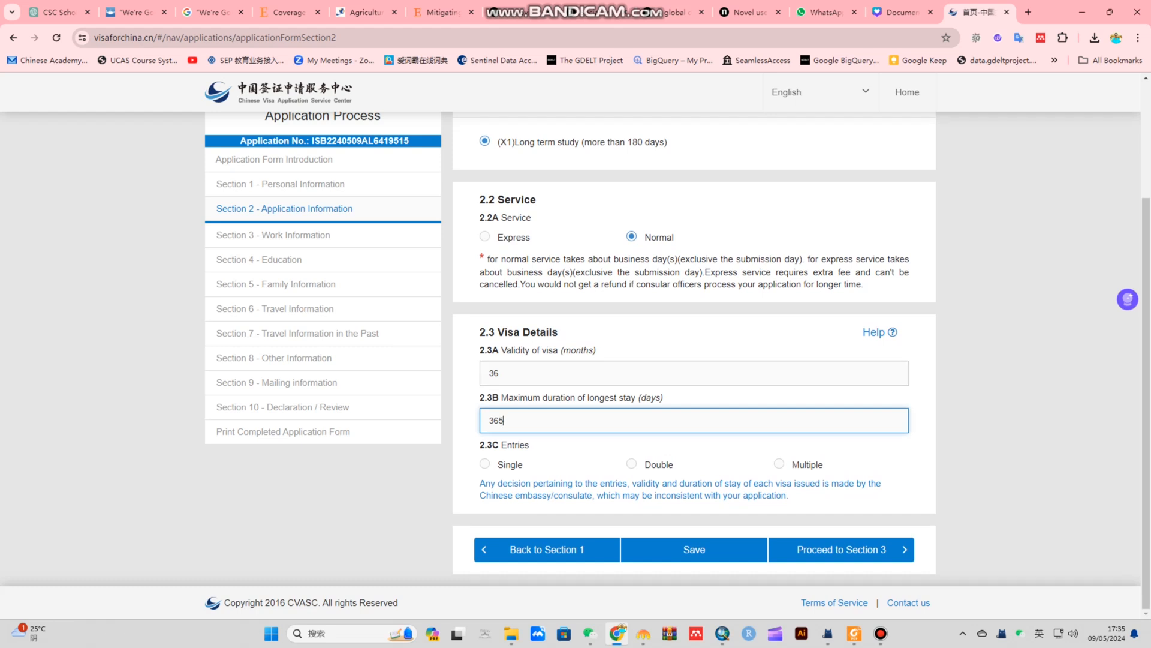
left_click(779, 464)
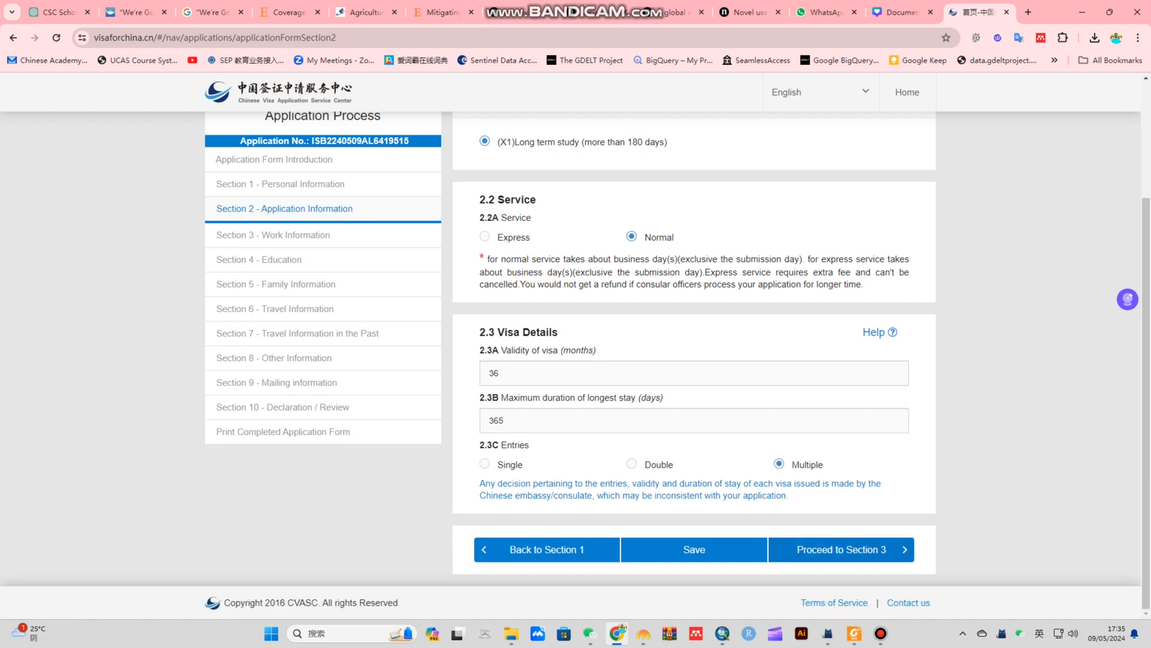
left_click(694, 549)
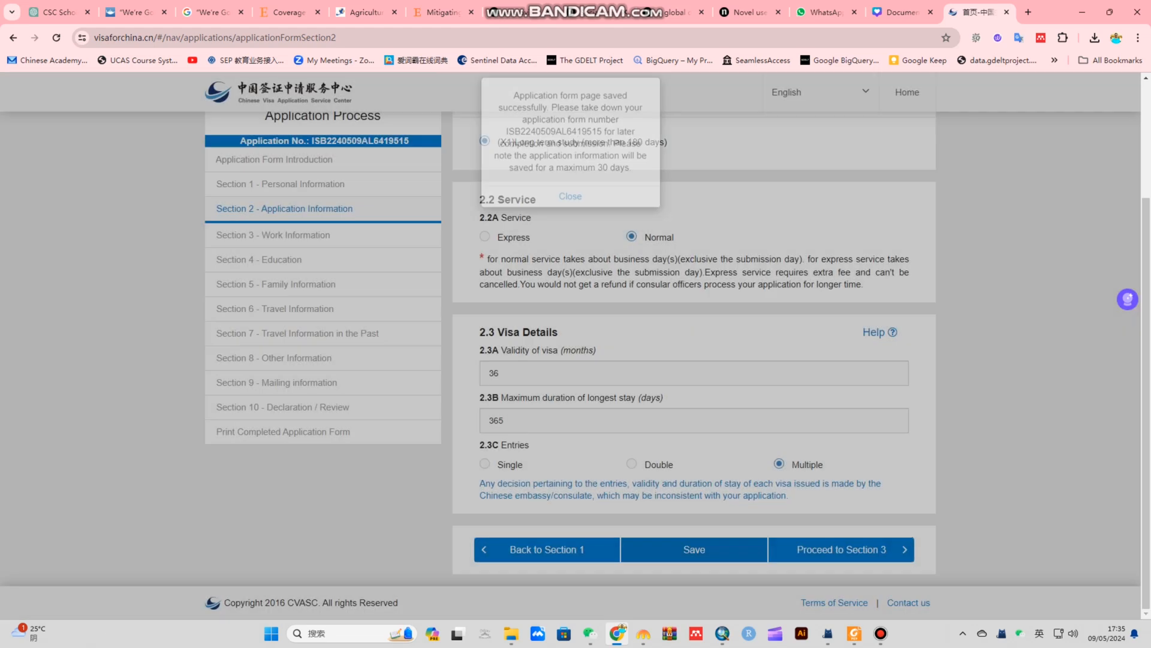
Proceed to Section 3 and pick Student from the 3.1A current occupation list
left_click(842, 550)
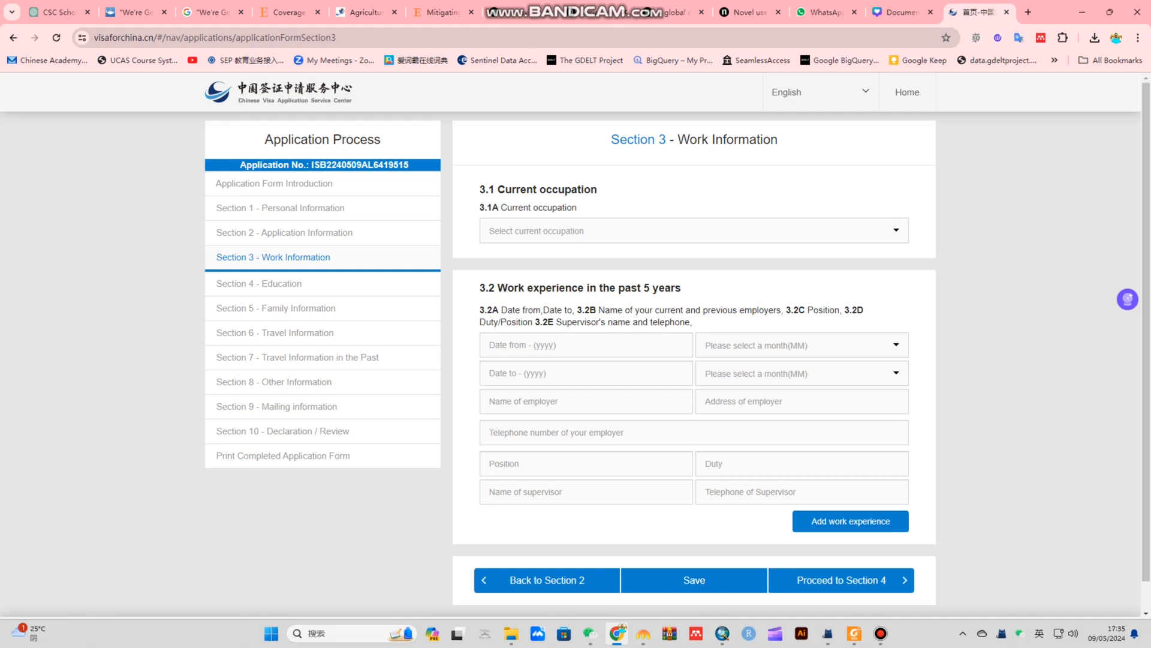
left_click_drag(499, 207, 578, 209)
left_click(605, 208)
left_click(618, 230)
scroll(618, 305, "down", 3)
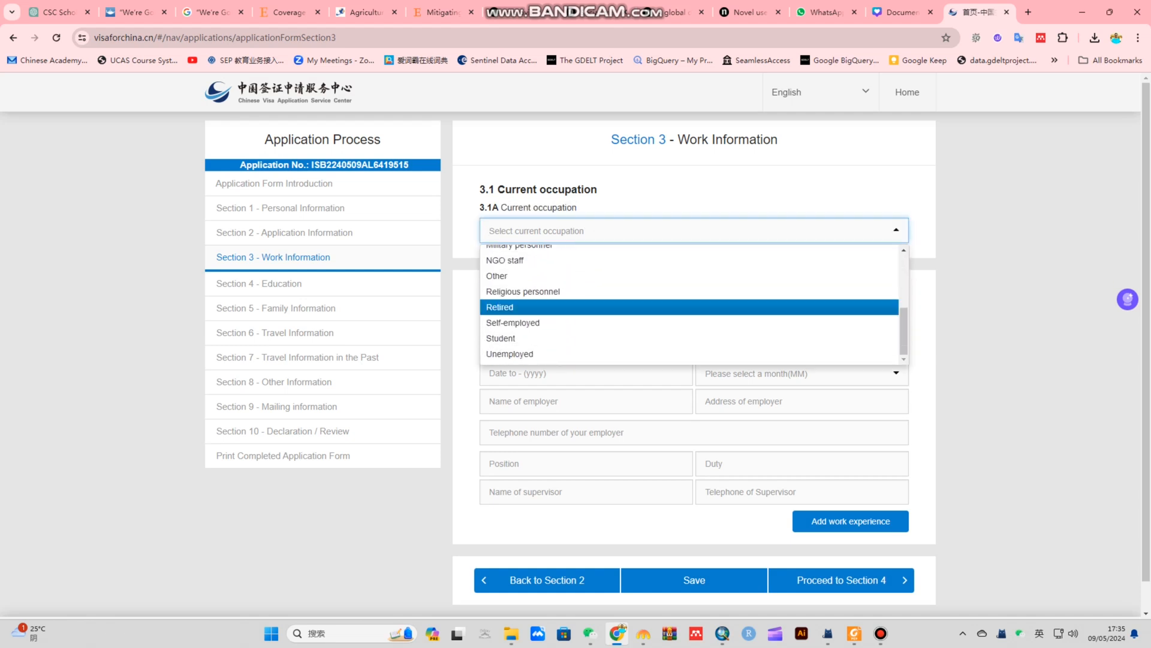
scroll(617, 292, "down", 1)
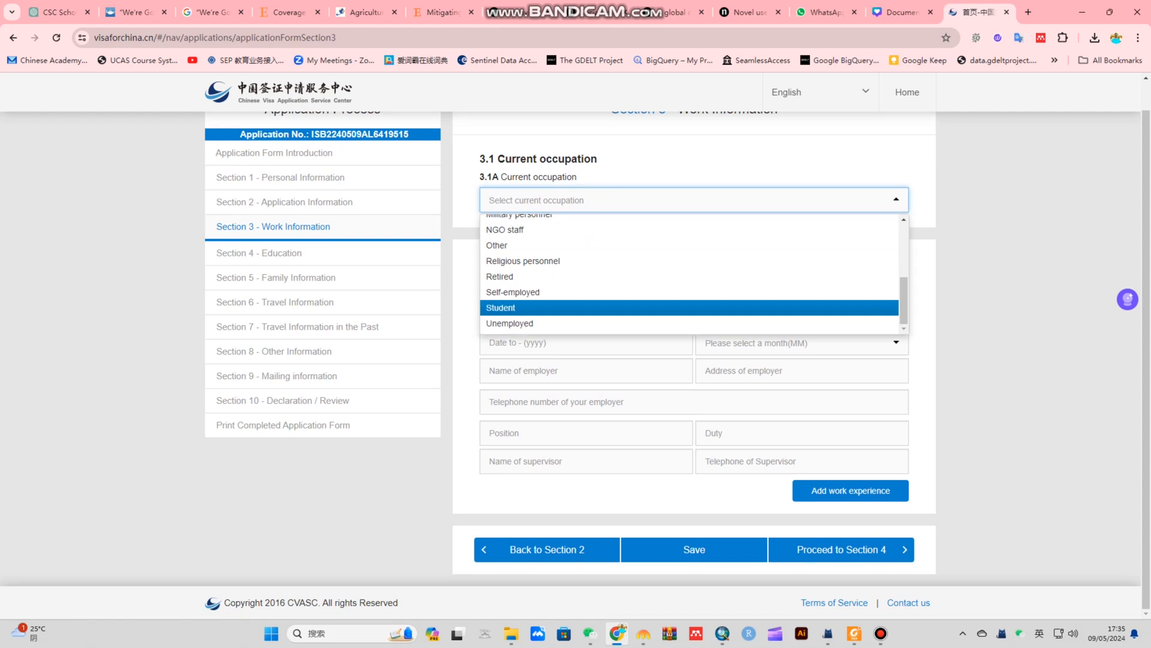
scroll(617, 300, "up", 4)
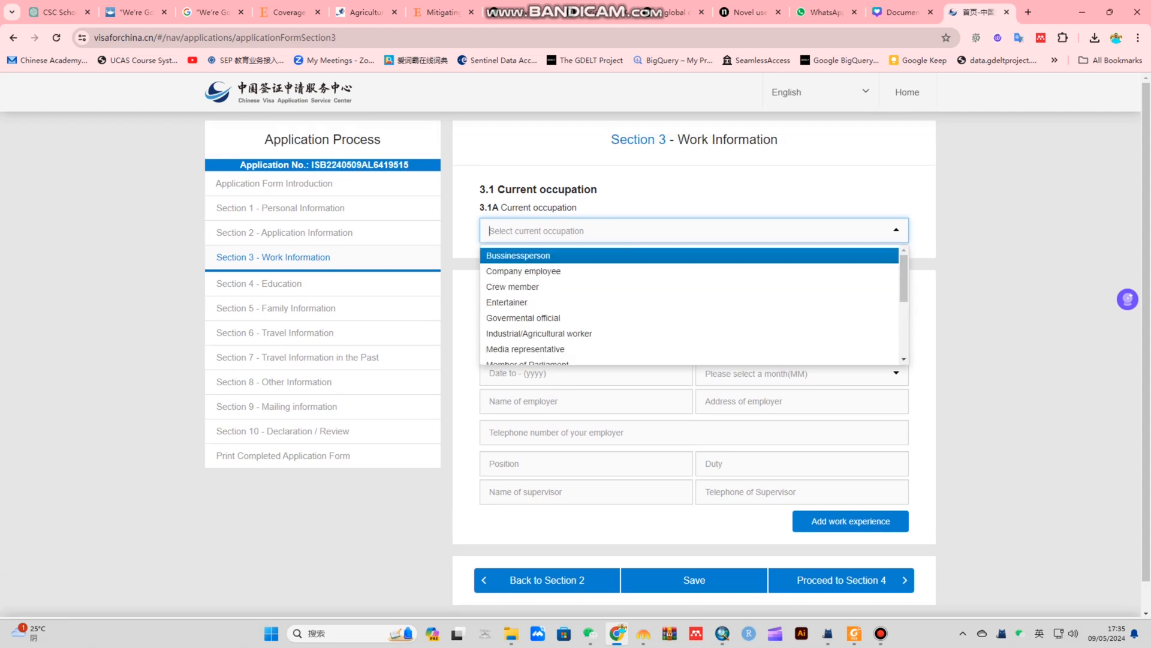
scroll(618, 303, "down", 1)
scroll(617, 336, "down", 2)
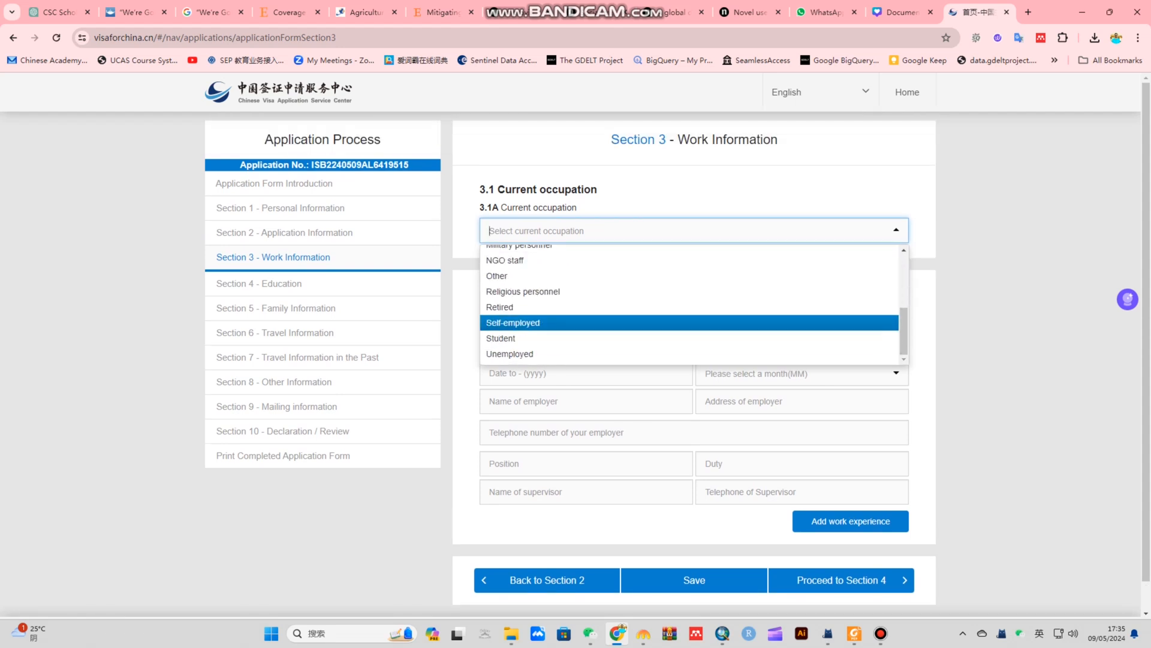
scroll(618, 291, "down", 1)
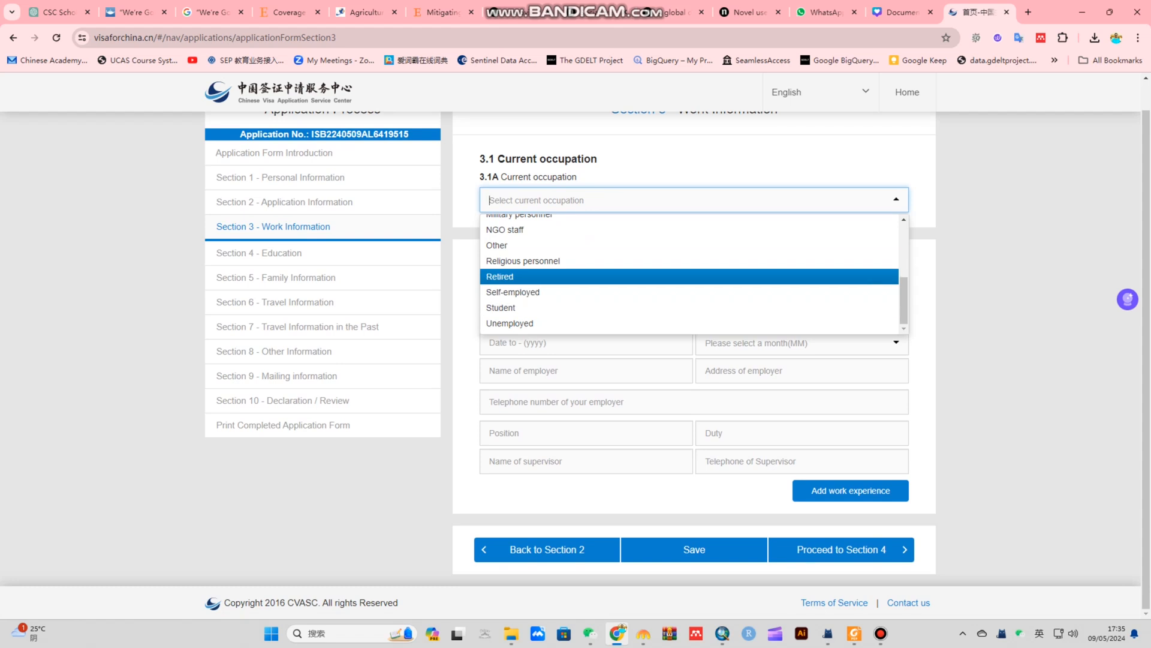
scroll(618, 288, "up", 5)
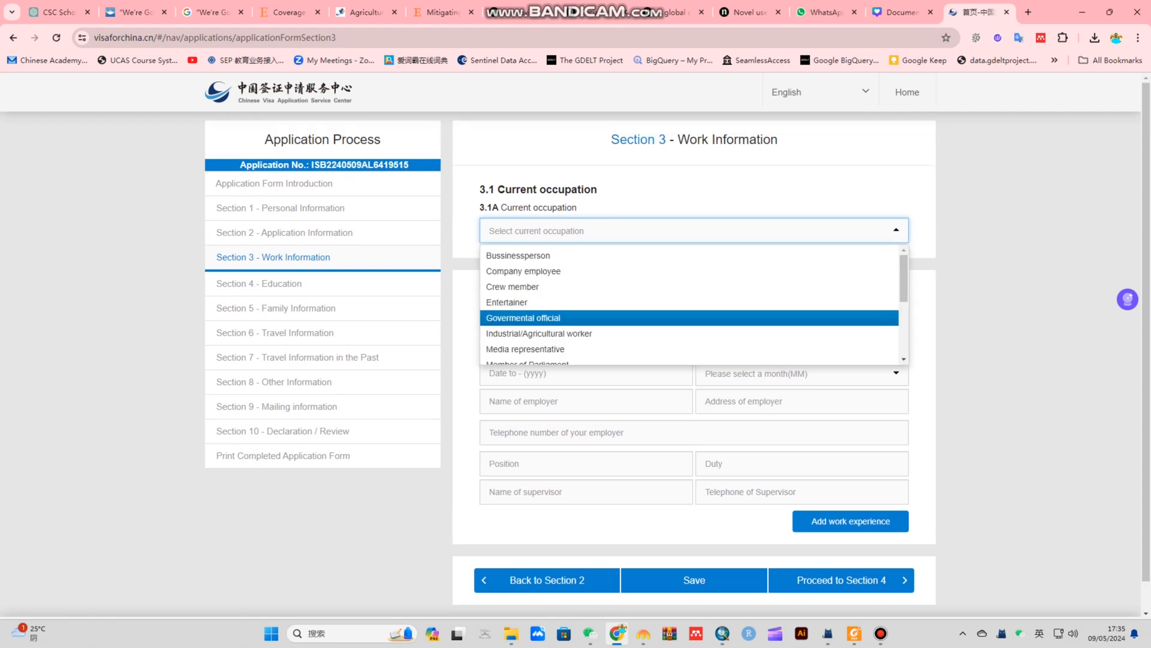
scroll(618, 300, "down", 4)
scroll(618, 300, "down", 1)
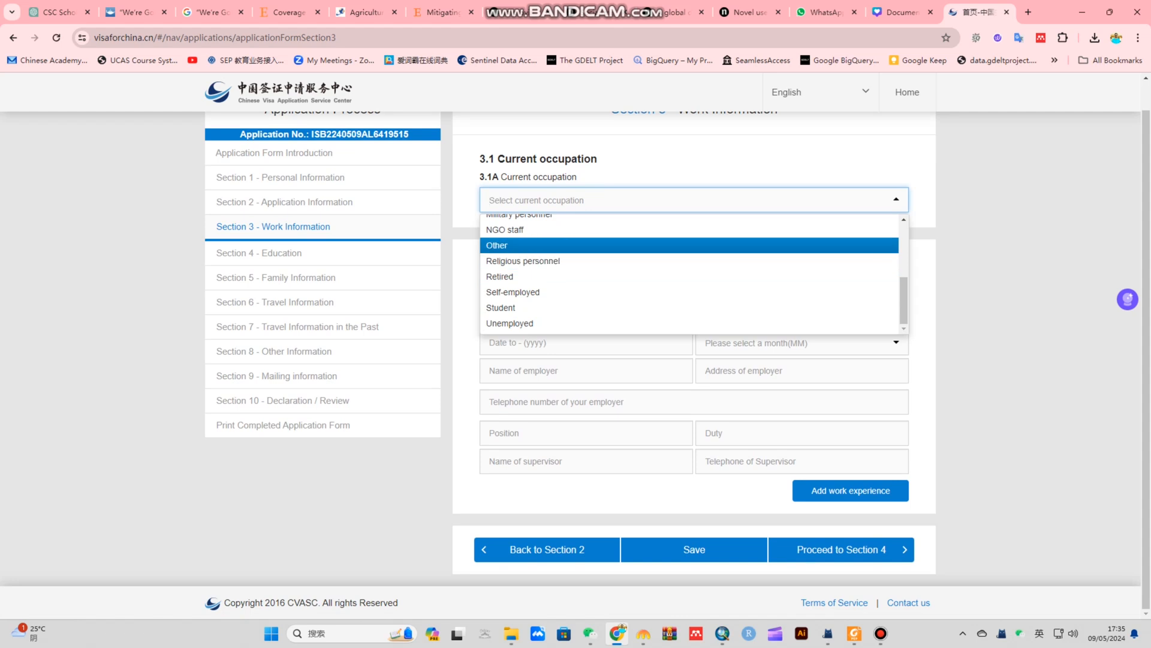
left_click(501, 308)
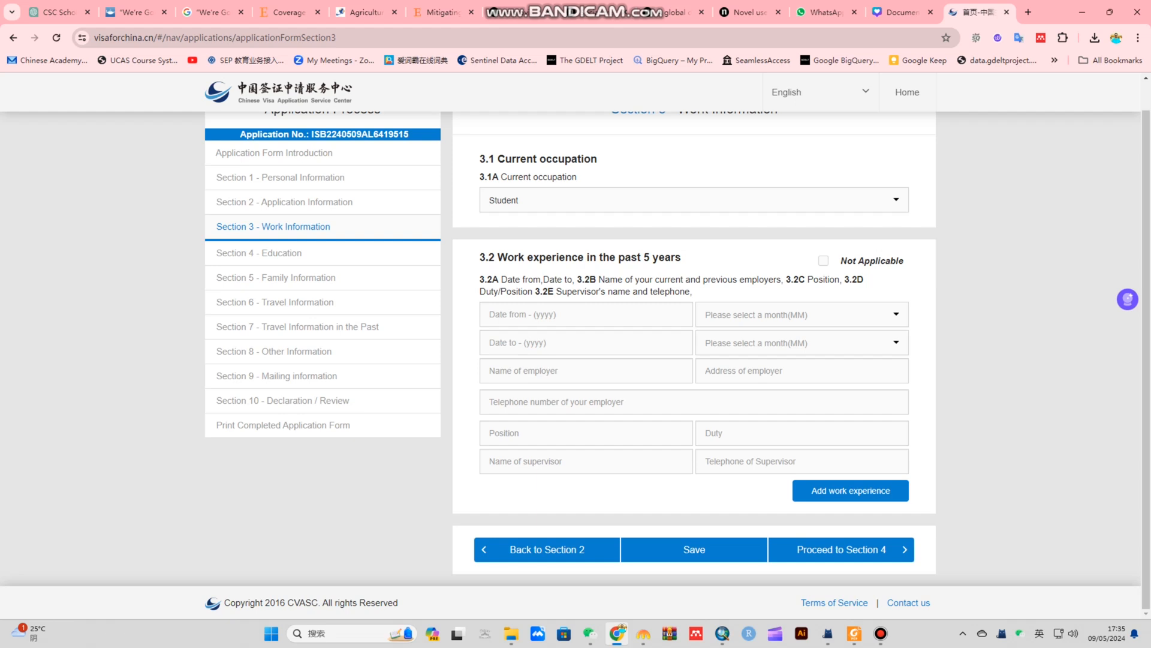
left_click(678, 199)
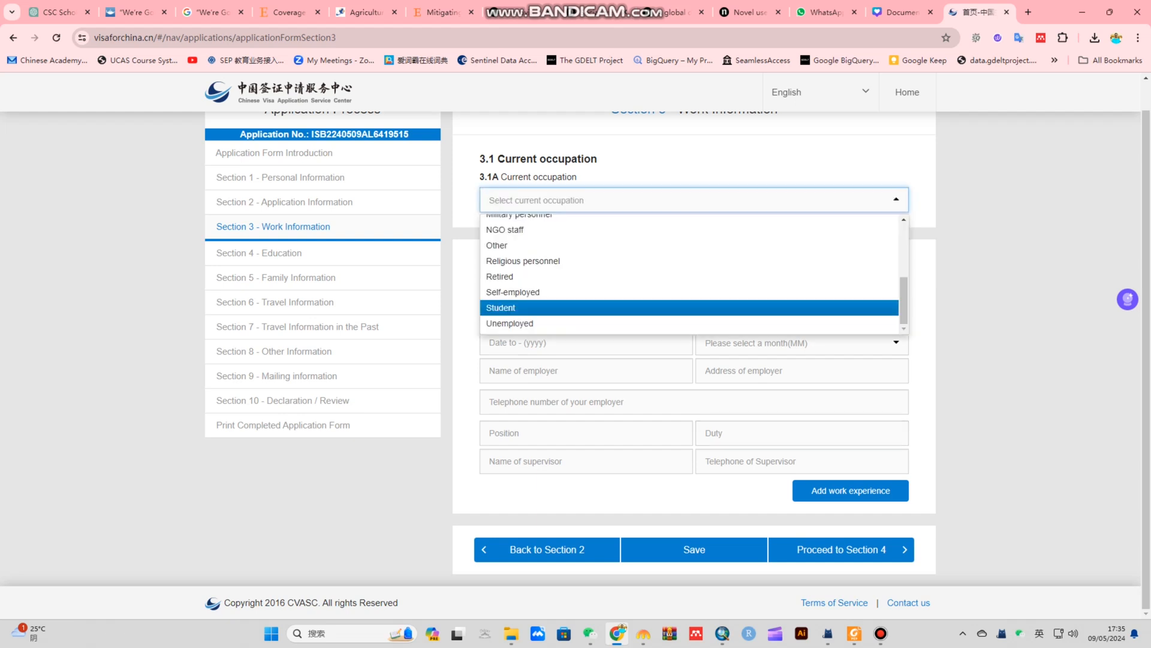
left_click(629, 308)
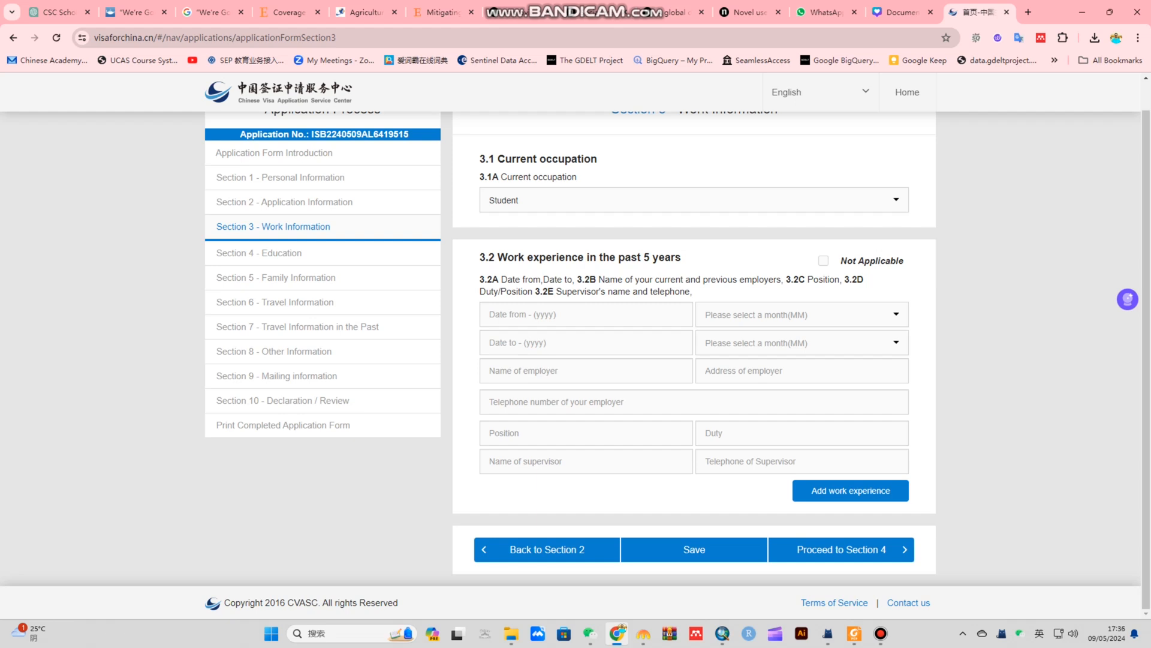
Keep Student, tick Not Applicable for work experience, noting 'I just completed my studies'
left_click(677, 200)
left_click(629, 306)
left_click(823, 260)
left_click(678, 346)
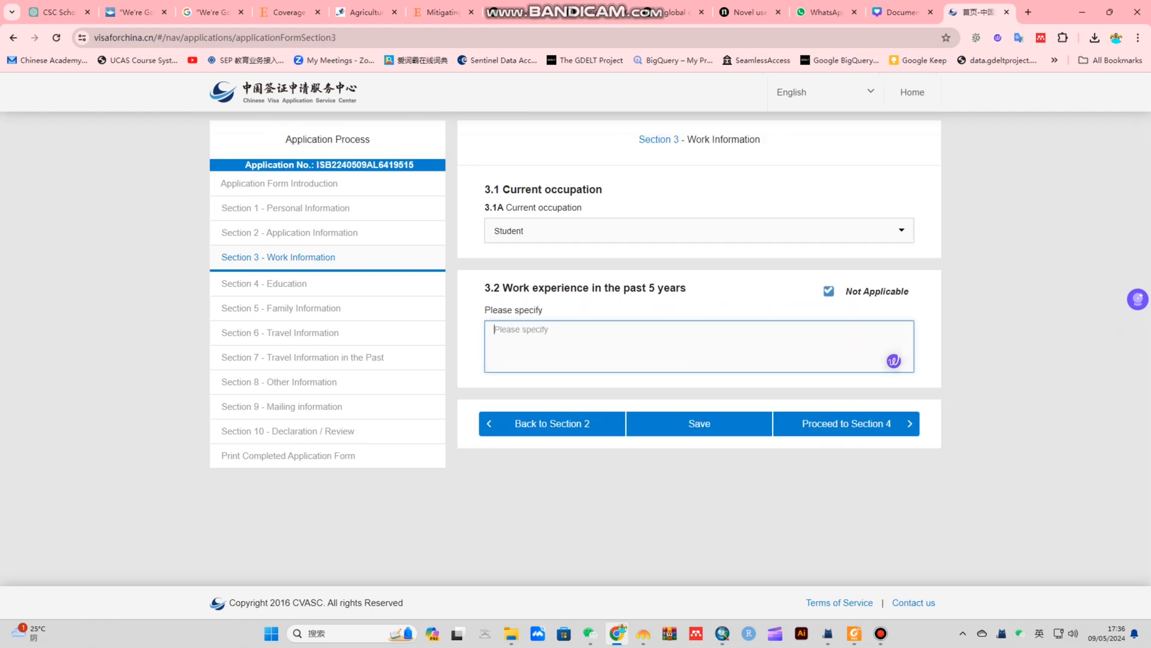
type("I ju")
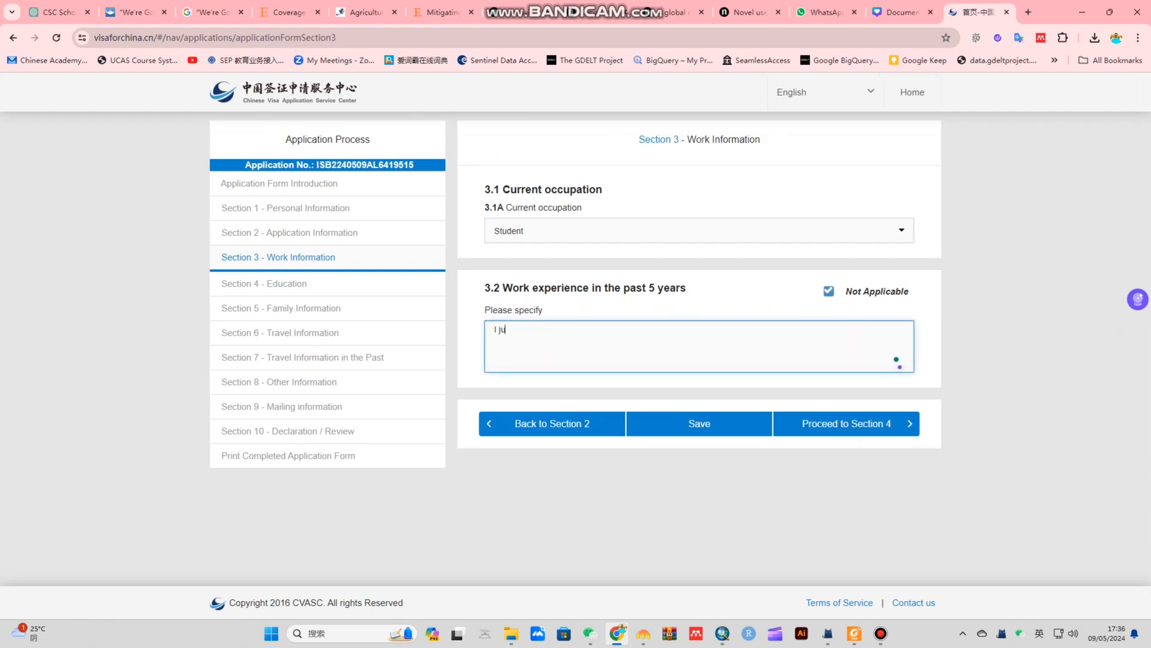
type("st completed my studies")
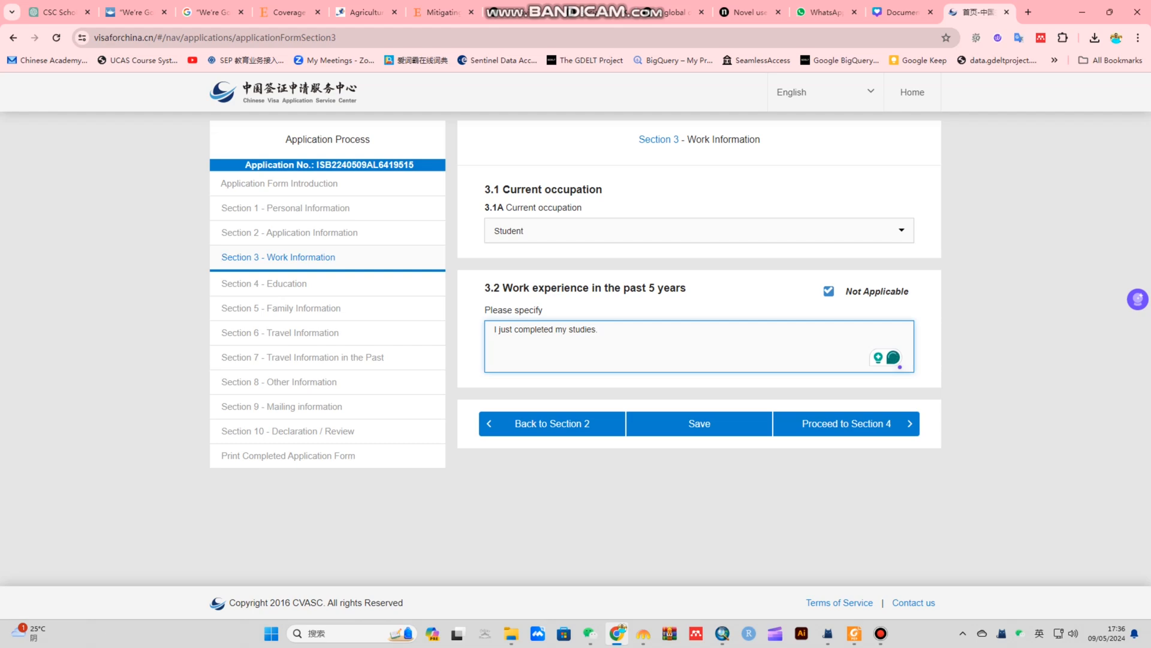
Save the work information and proceed to Section 4 Education
left_click(699, 423)
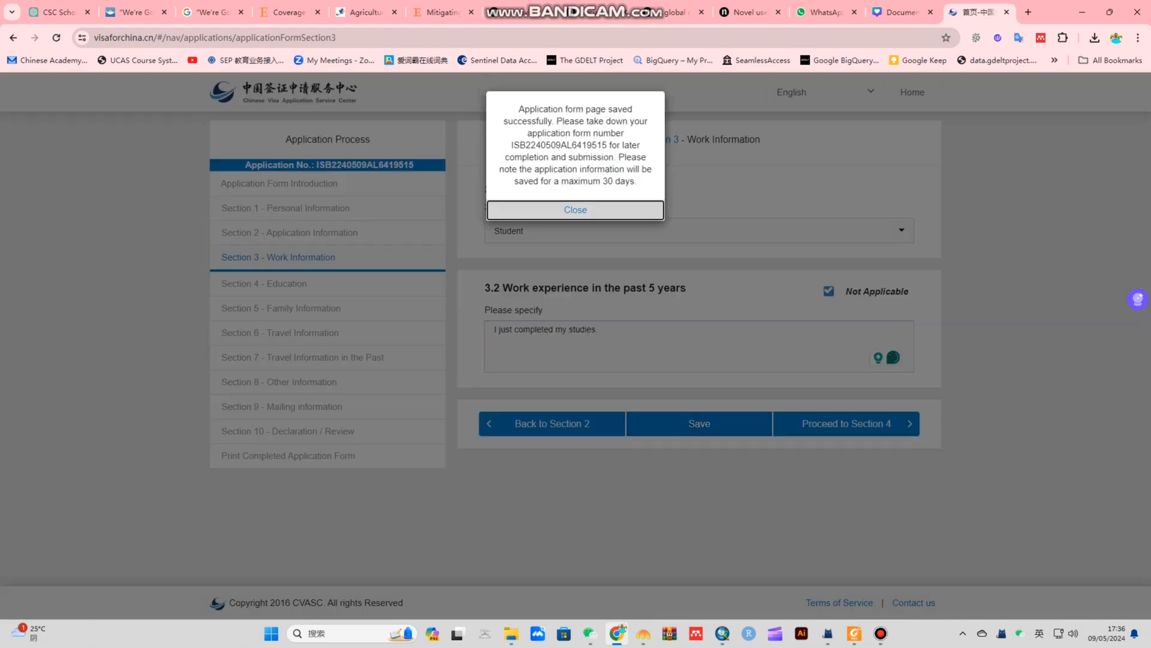
left_click(575, 210)
left_click(846, 423)
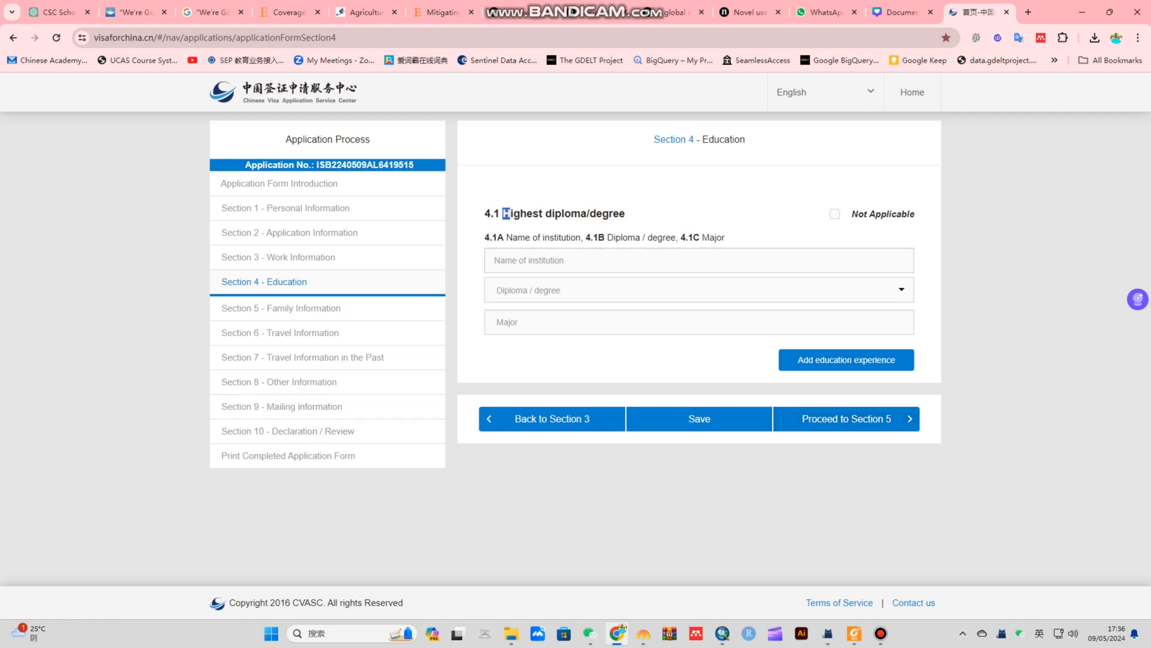
Add a Punjab university entry with Graduate degree and Economics major
left_click_drag(504, 213, 626, 214)
left_click(627, 215)
left_click(600, 261)
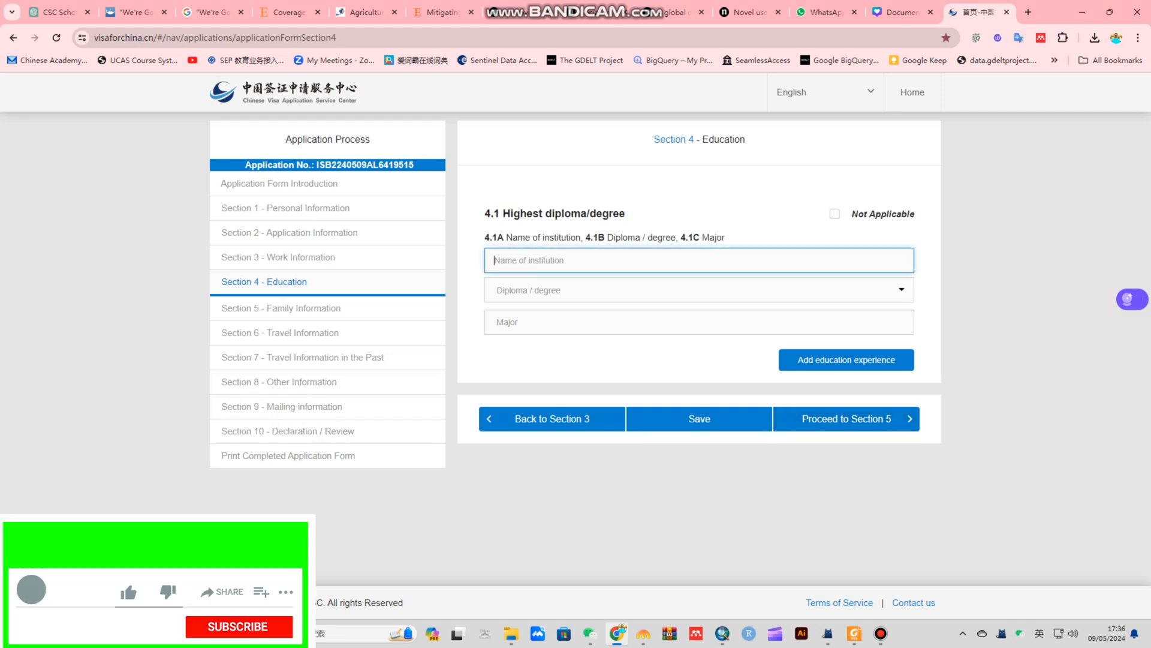
type("Punjab u")
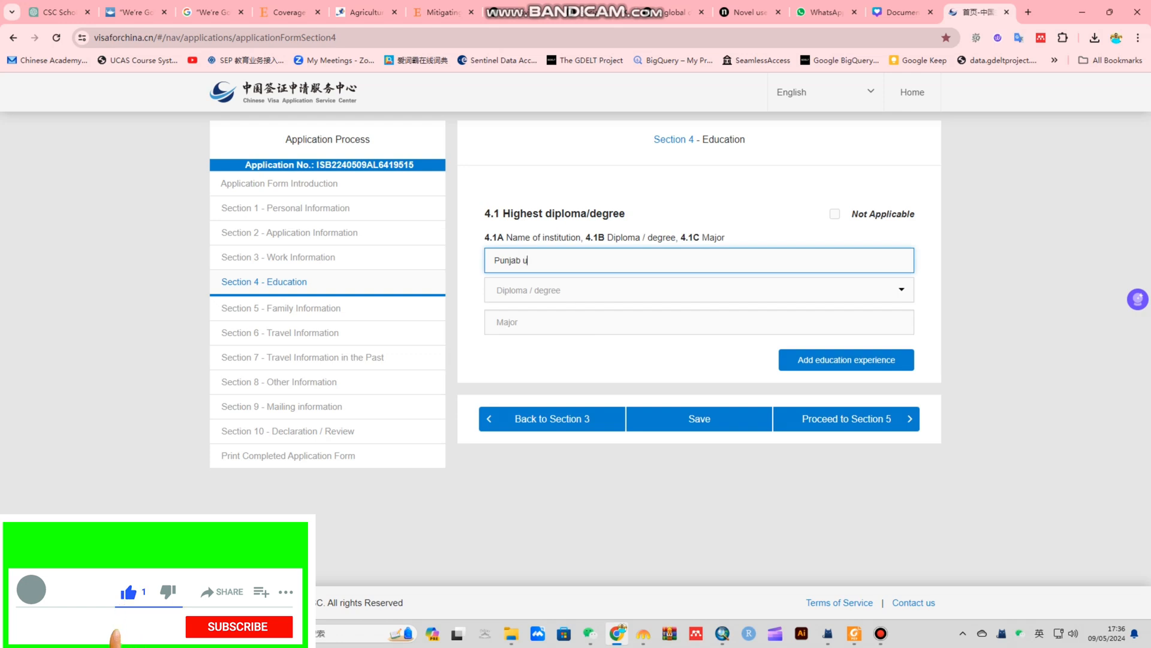
type("niversity")
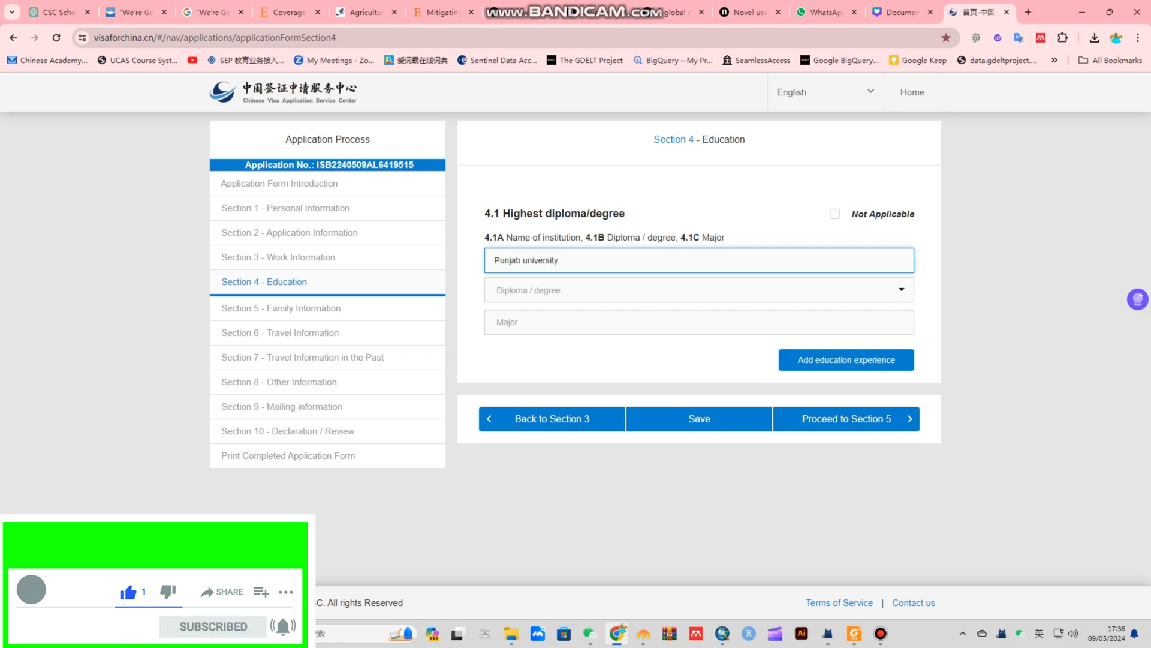
left_click(699, 290)
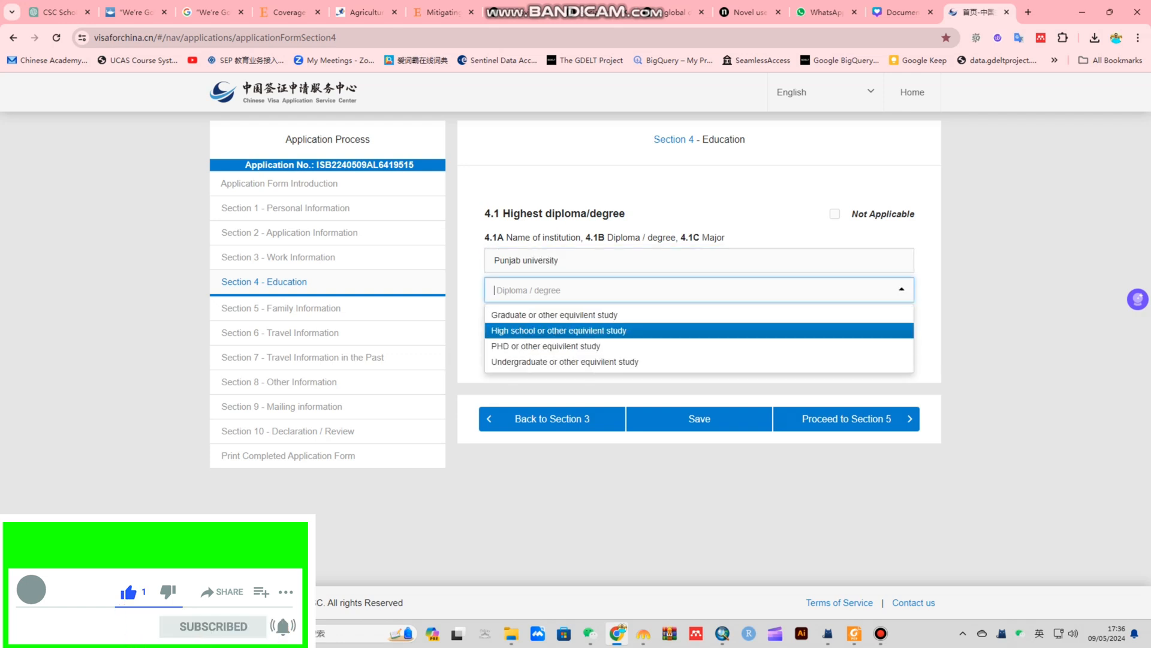
key("Down")
key("Down")
key("Down")
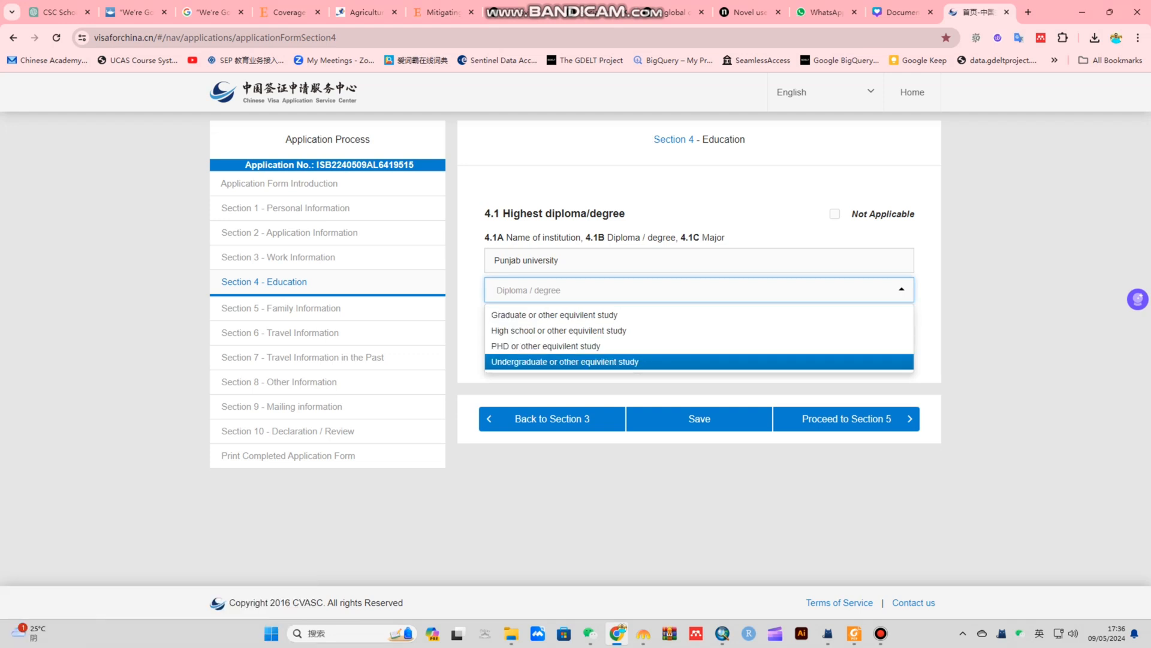
key("Up")
key("Up")
key("Up")
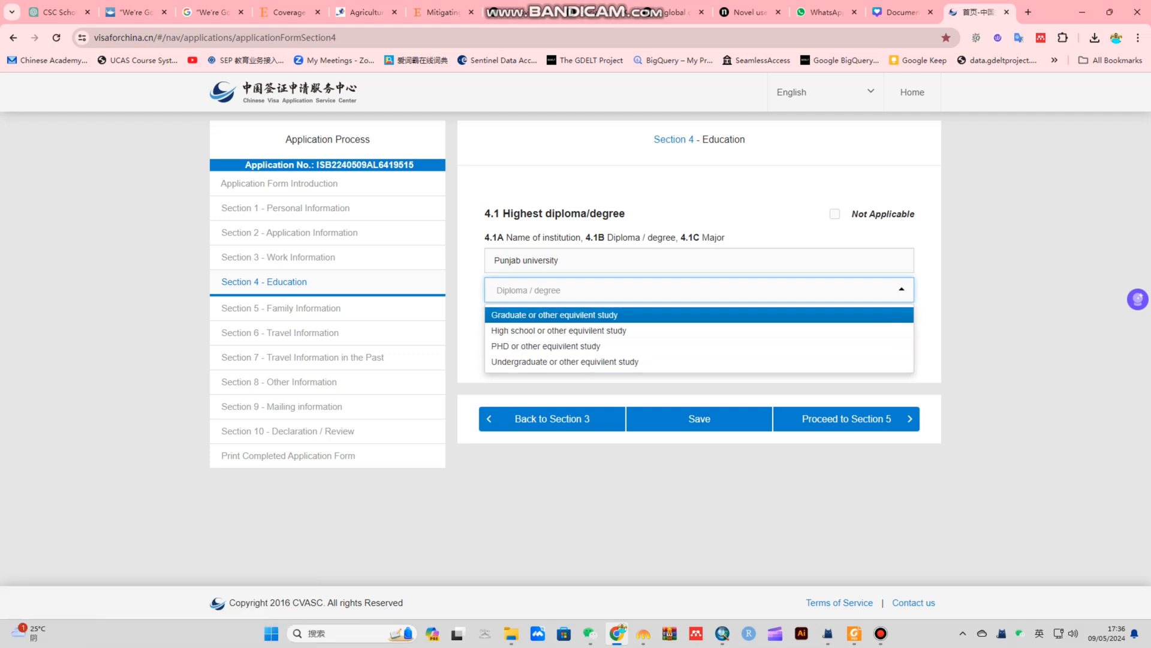
key("Down")
key("Down")
key("Up")
key("Up")
key("Down")
key("Down")
key("Down")
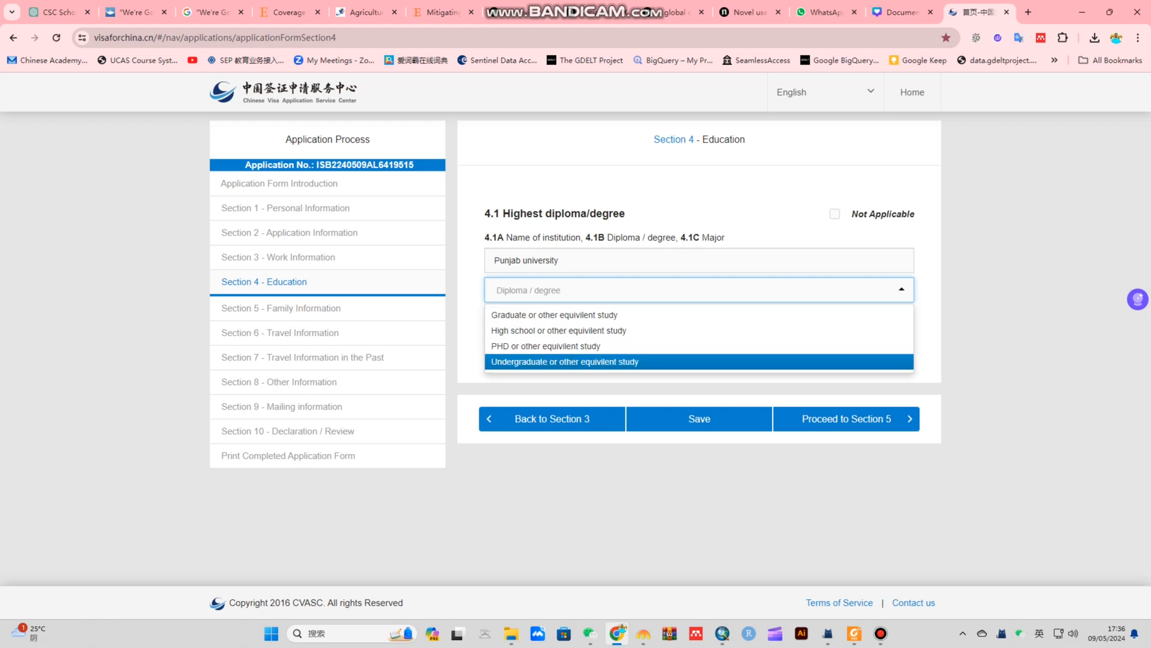
key("Up")
key("Up")
key("Up")
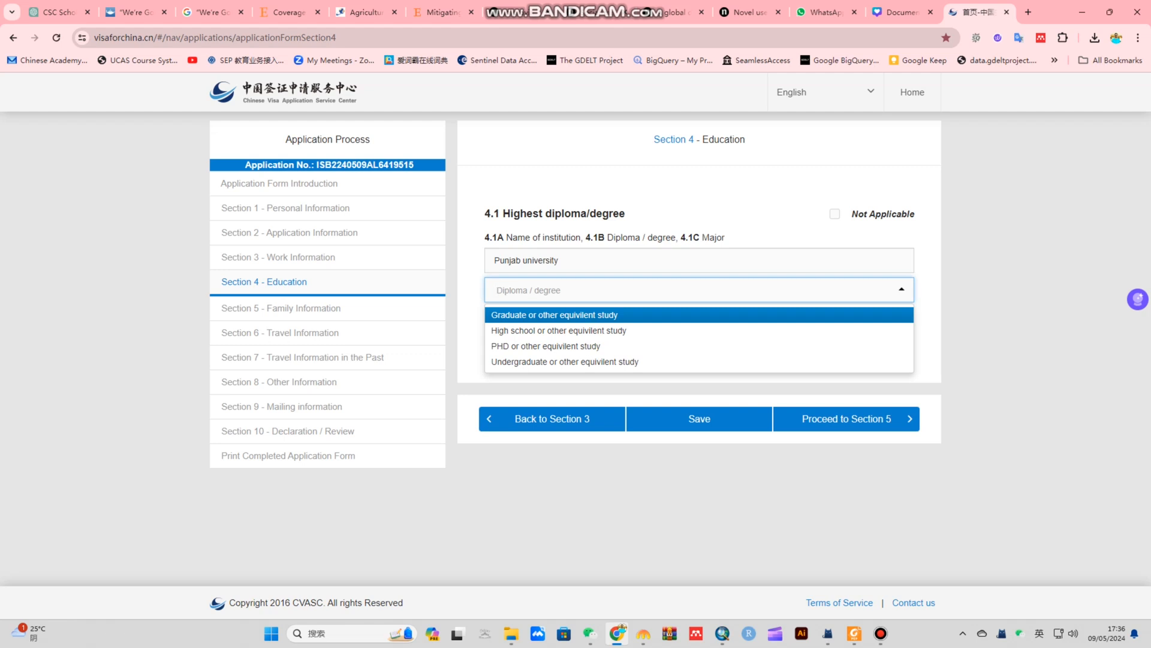
key("Return")
key("Tab")
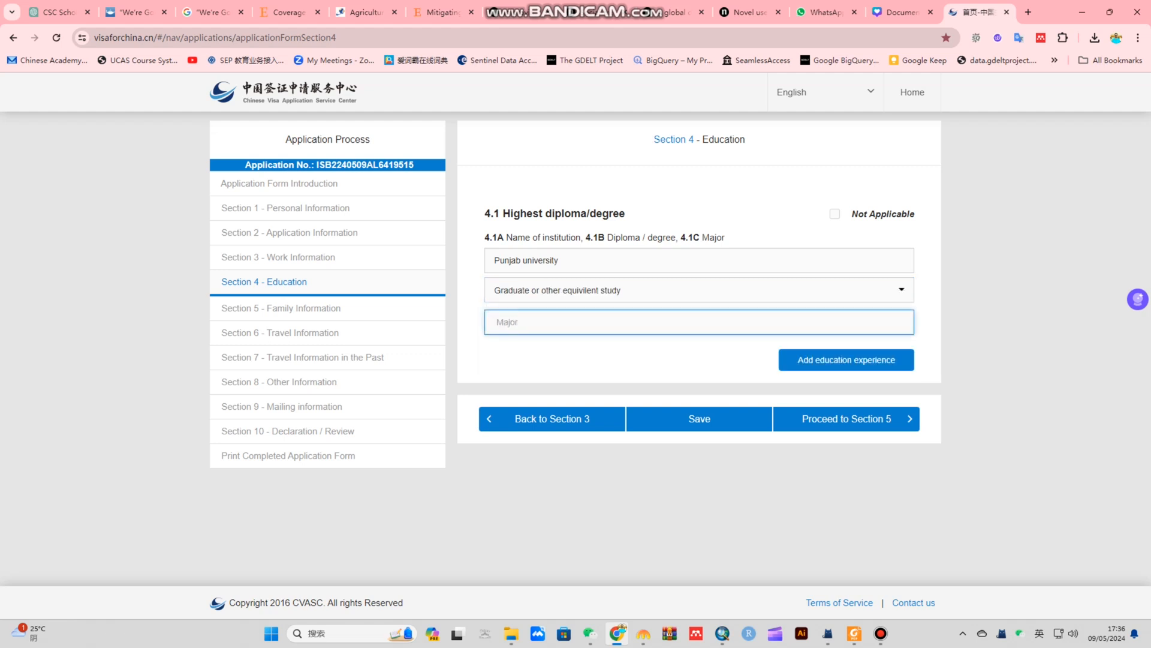
type("Economics")
Add a second Punjab university entry with Undergraduate degree and Economics major
key("Tab")
key("Return")
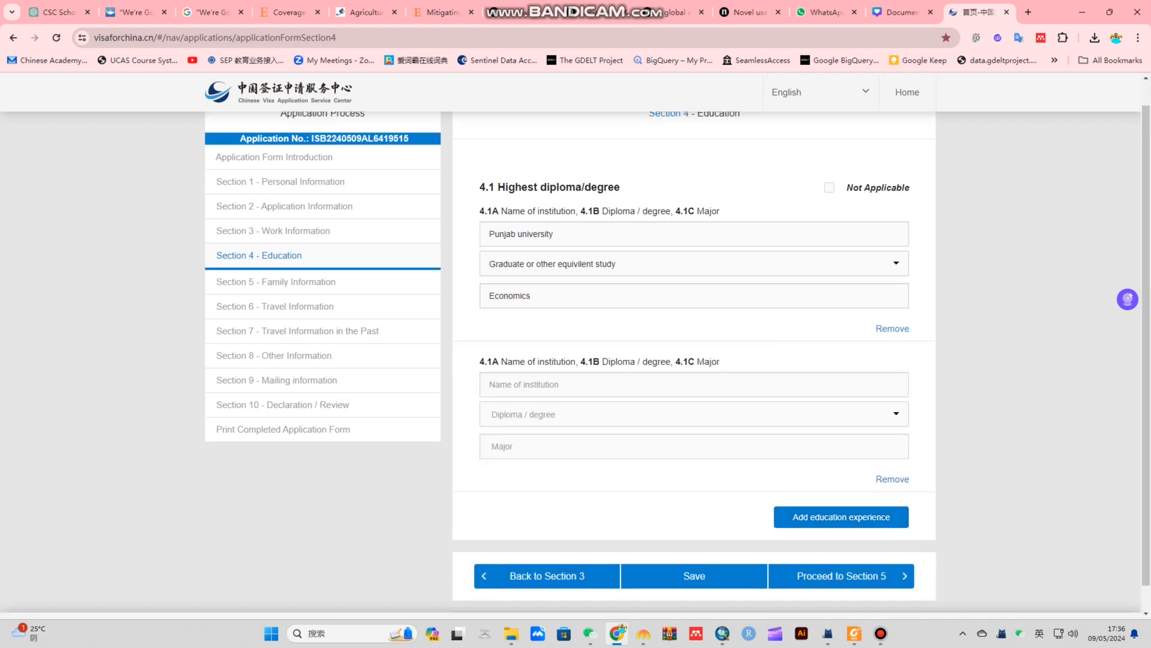
type("Pun")
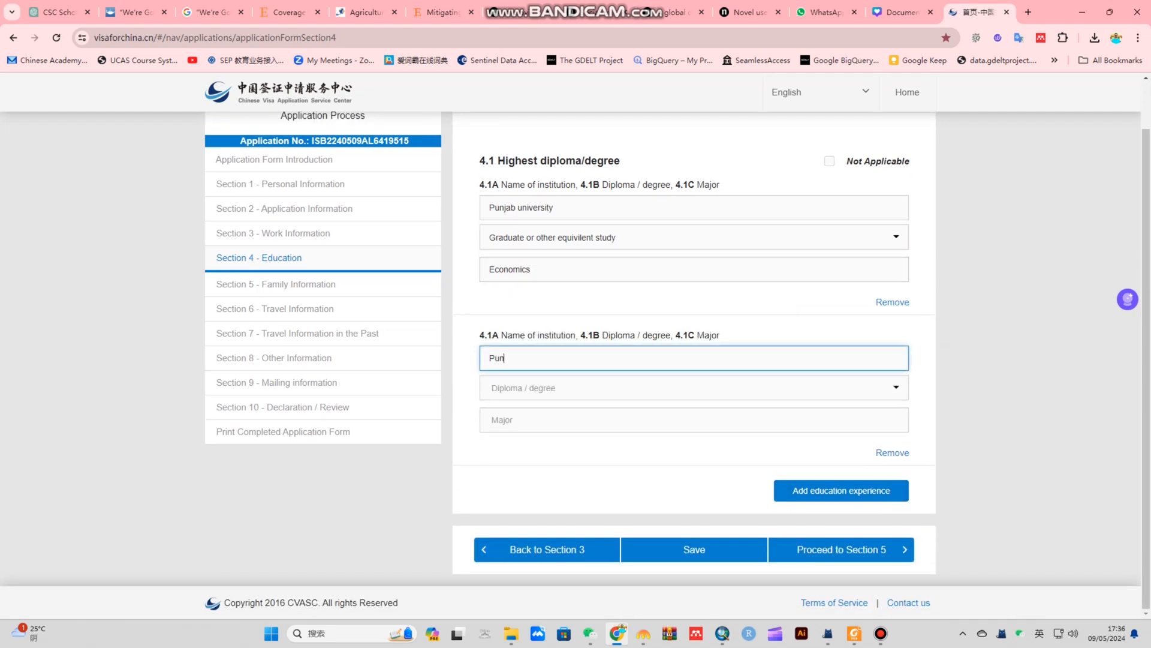
type("jab university")
key("Tab")
key("Down")
key("Down")
key("Down")
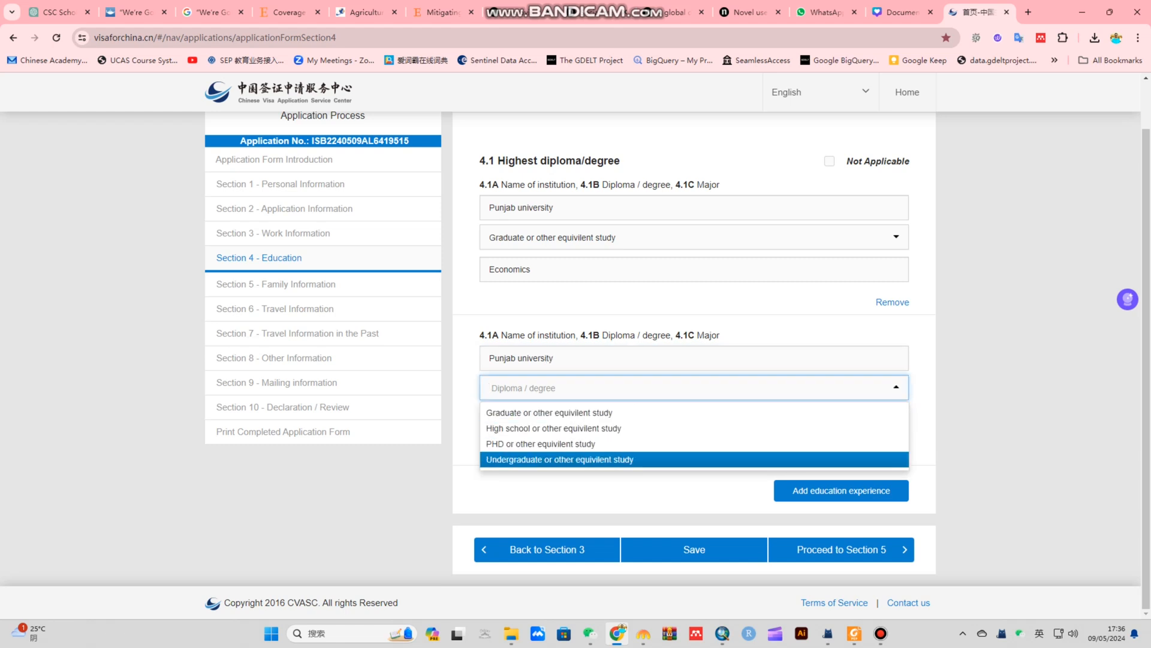
key("Return")
key("Tab")
type("Economics")
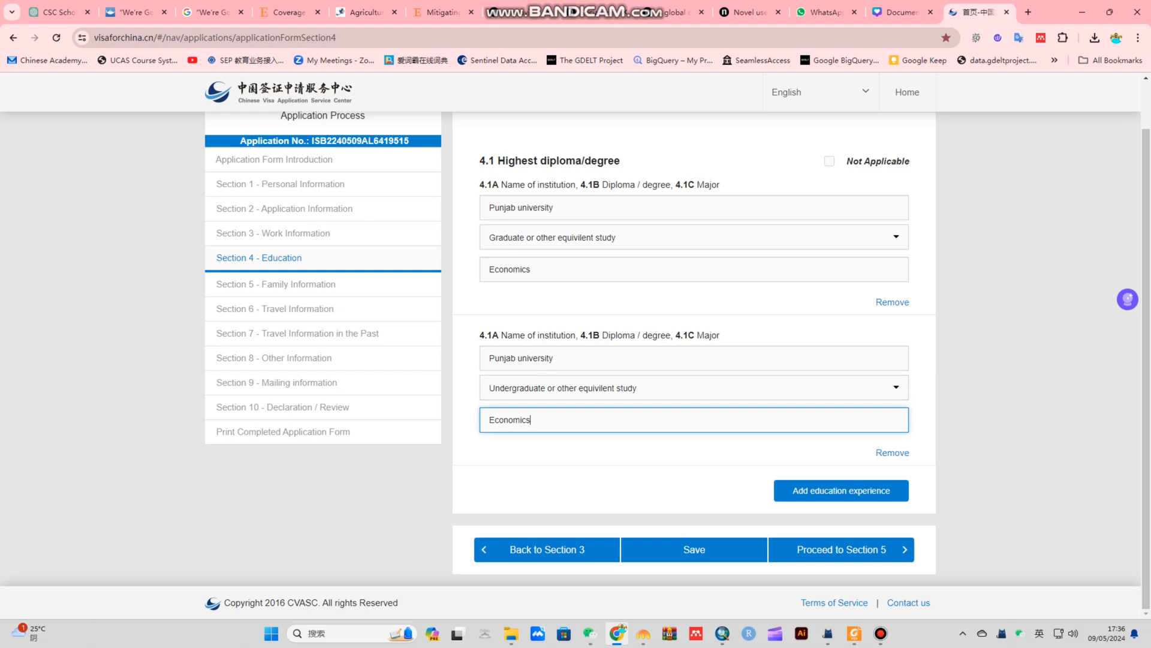
Save the education section and proceed to Section 5 Family Information
left_click(694, 549)
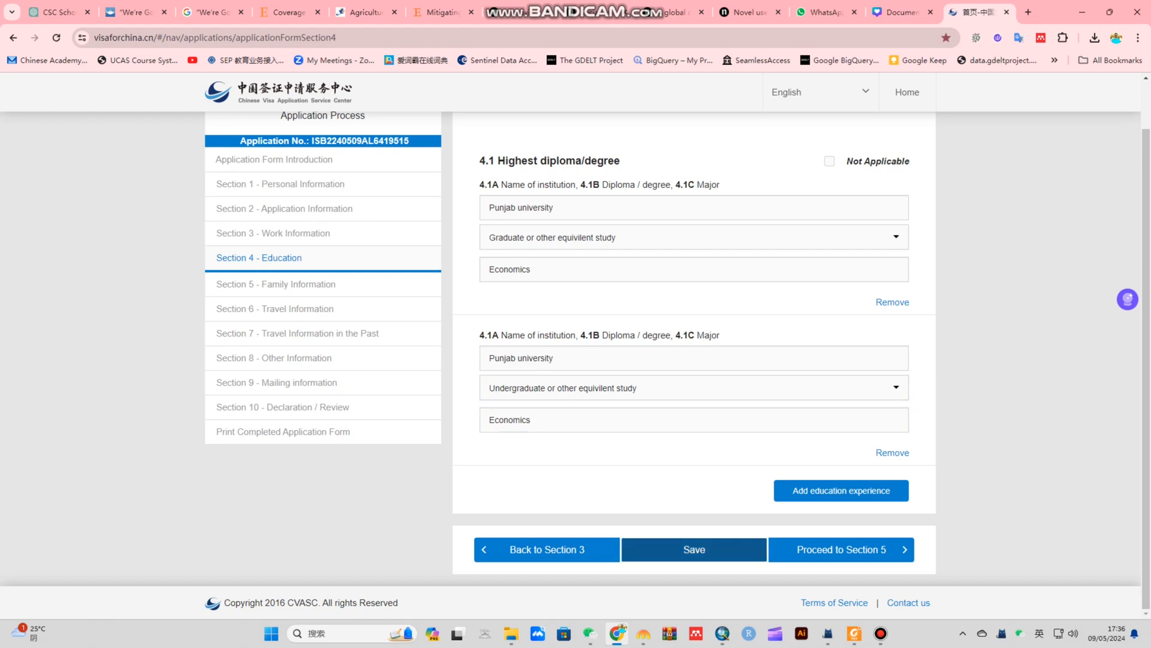
left_click(571, 208)
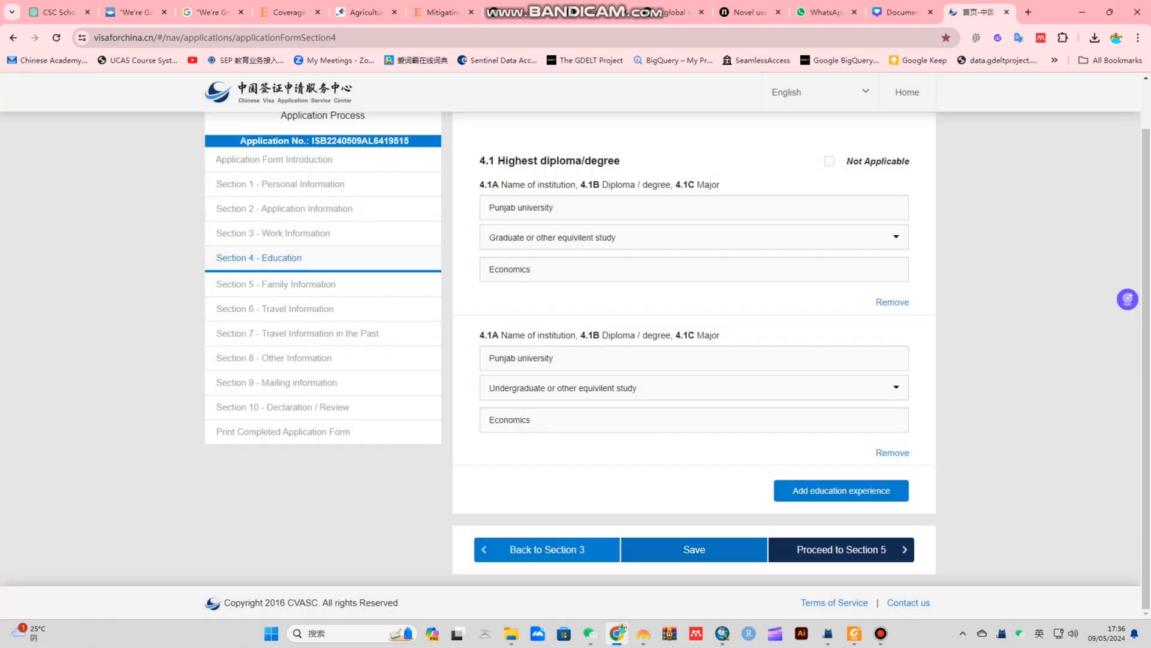
left_click(842, 550)
Fill in the current residence address, phone number and e-mail address
scroll(841, 420, "down", 2)
scroll(693, 360, "up", 2)
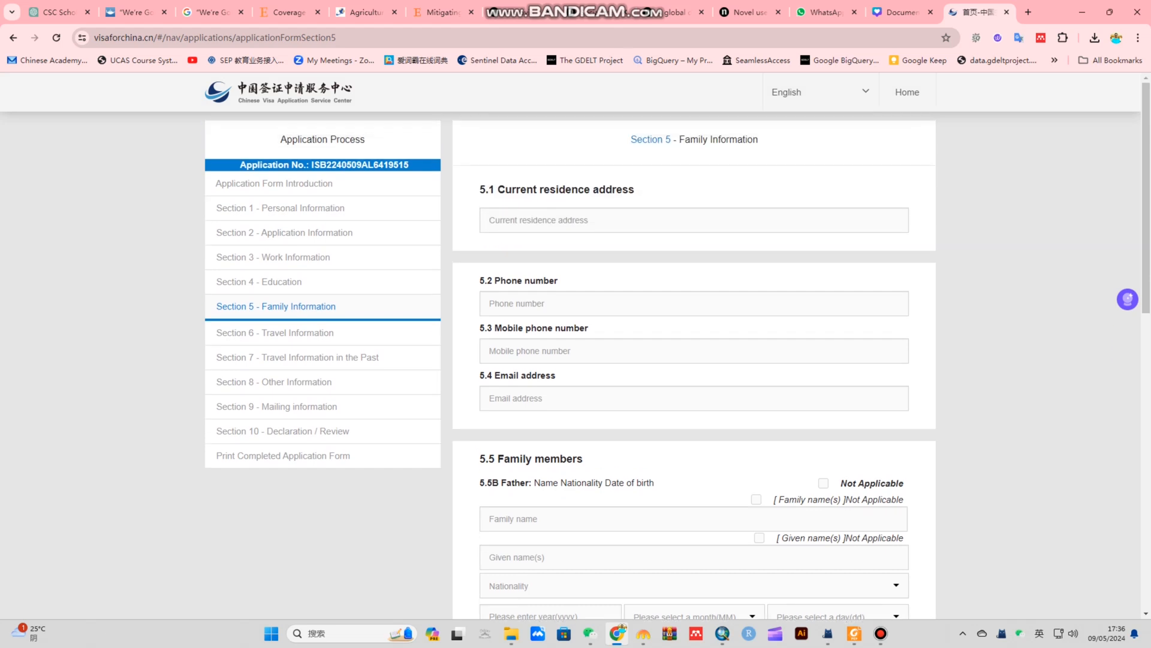
left_click(694, 220)
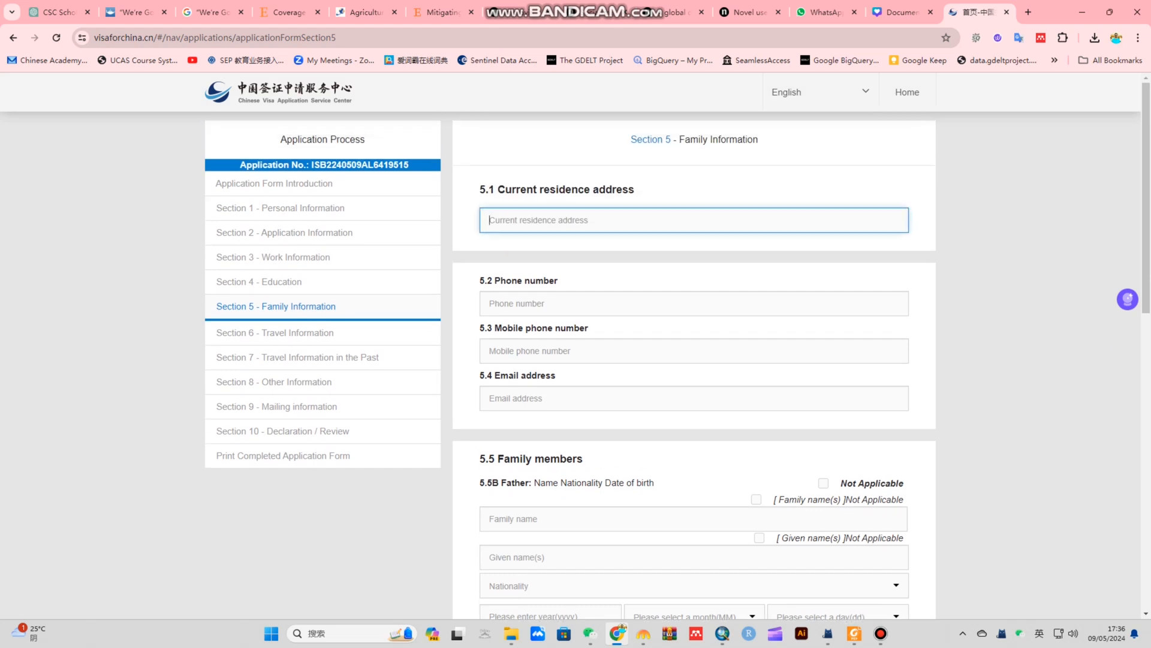
type("ABC")
key("Tab")
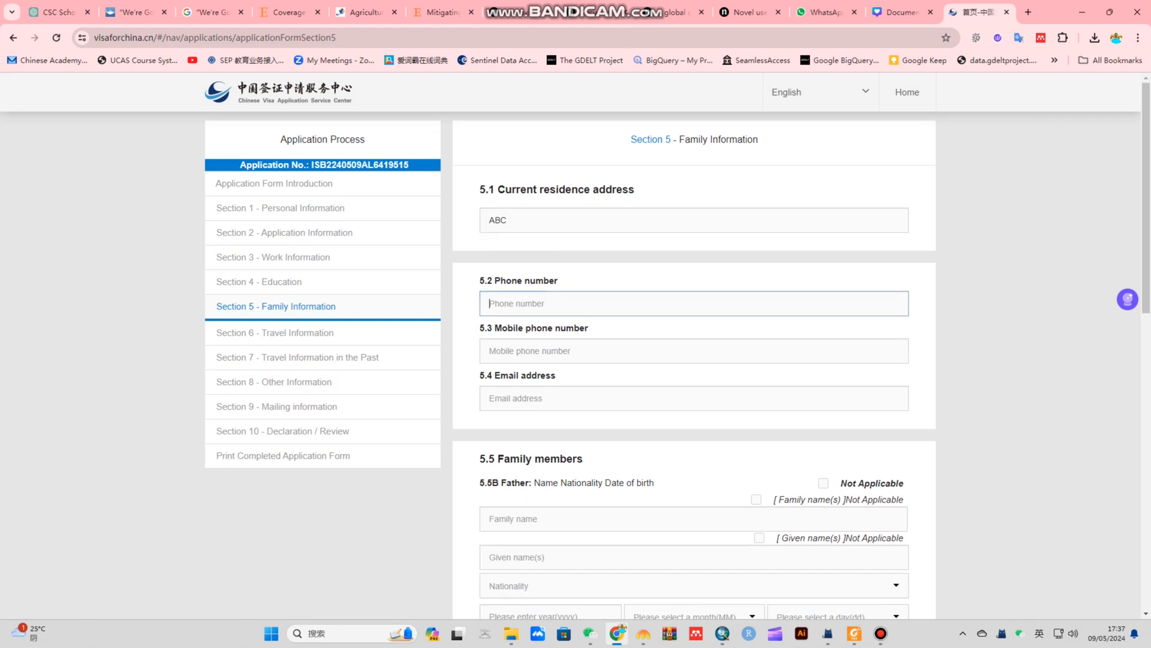
type("092")
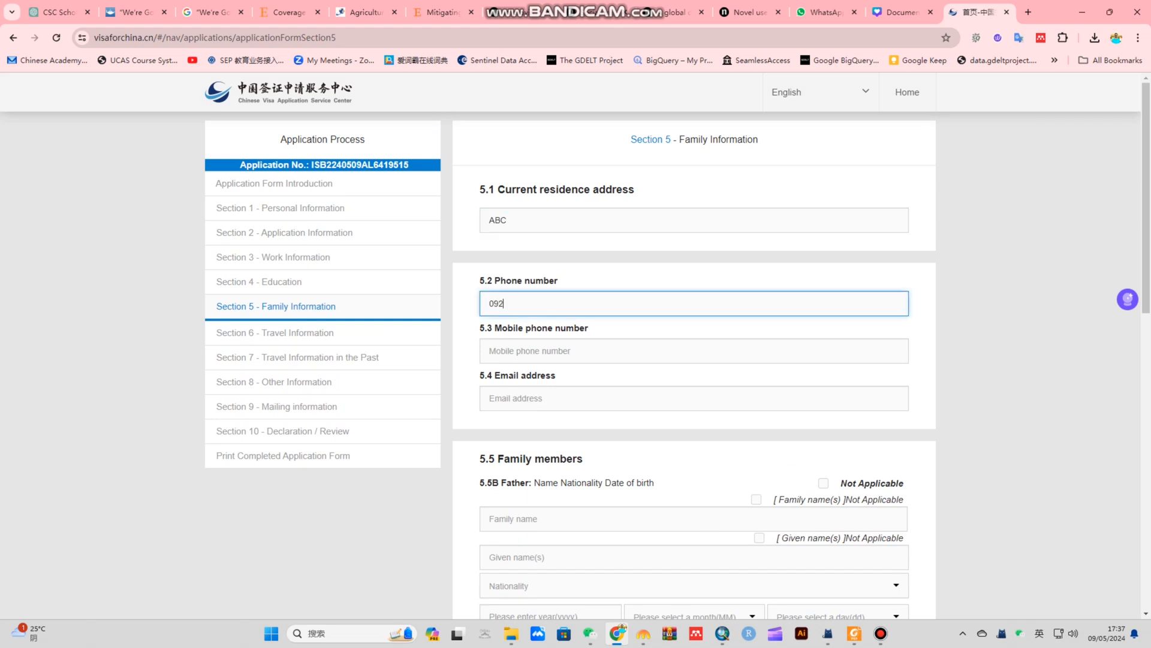
type("1234567")
left_click(497, 350)
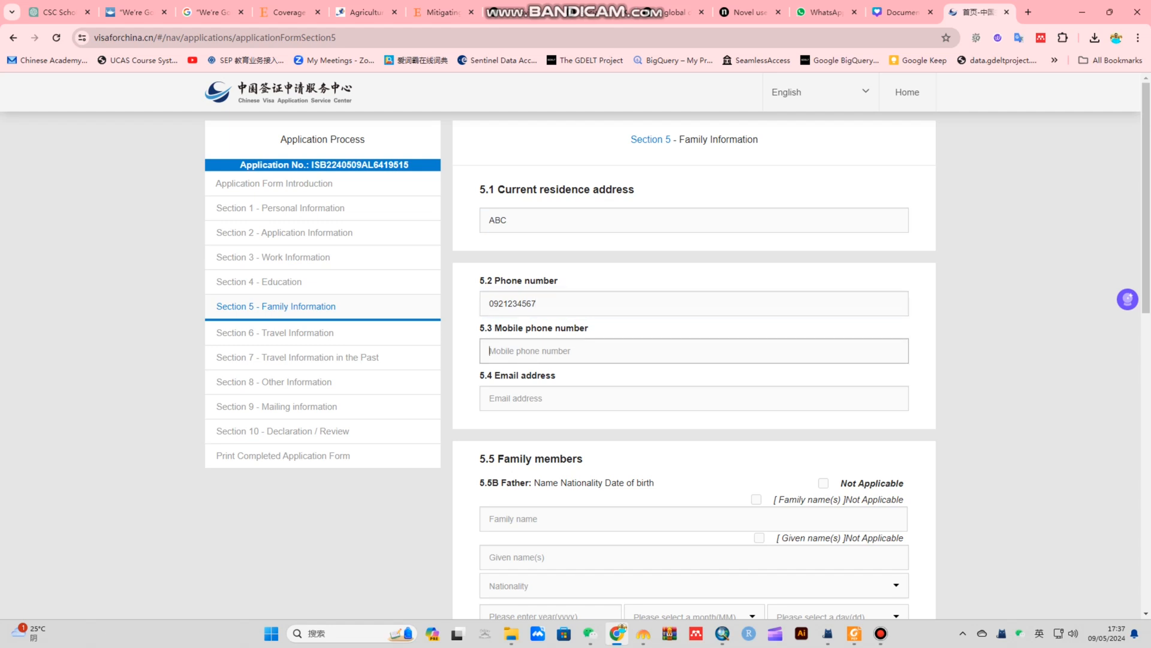
type("0921234567")
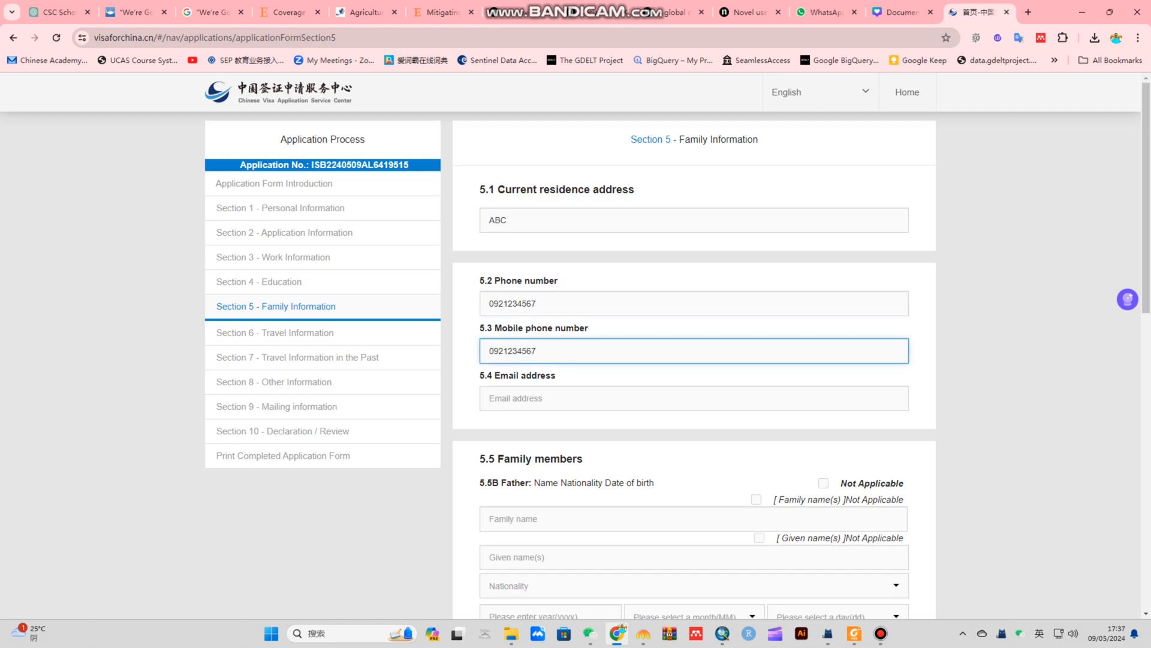
scroll(694, 360, "down", 3)
left_click(516, 218)
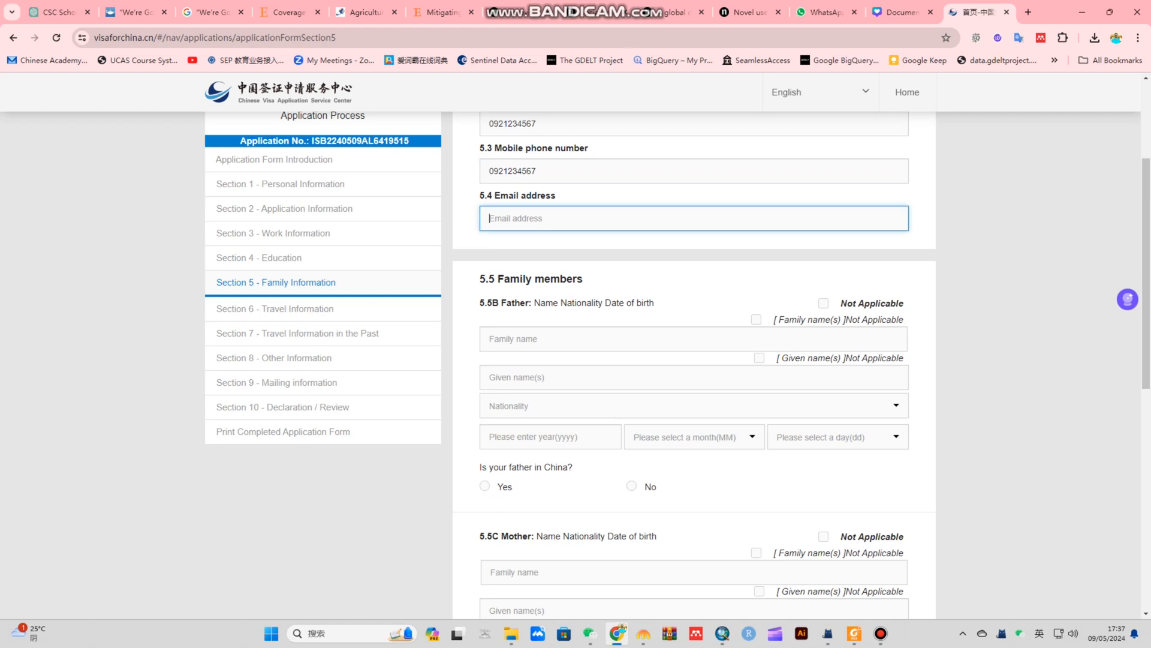
type("abc@gmail.com")
scroll(693, 360, "down", 1)
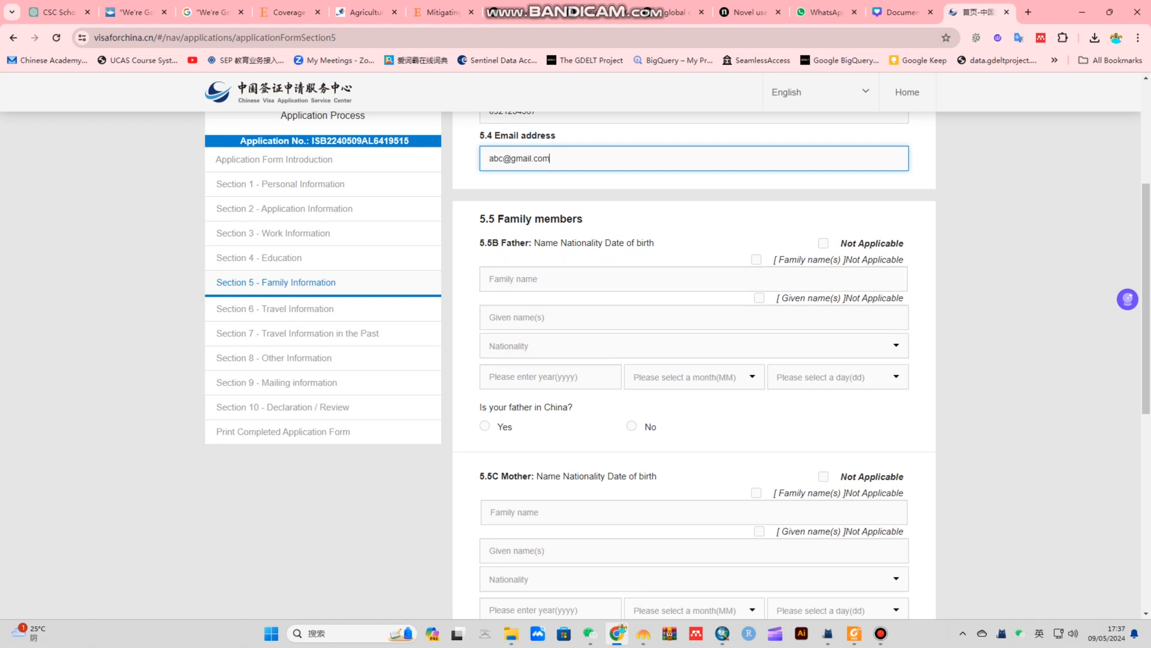
left_click_drag(497, 220, 585, 219)
left_click(629, 219)
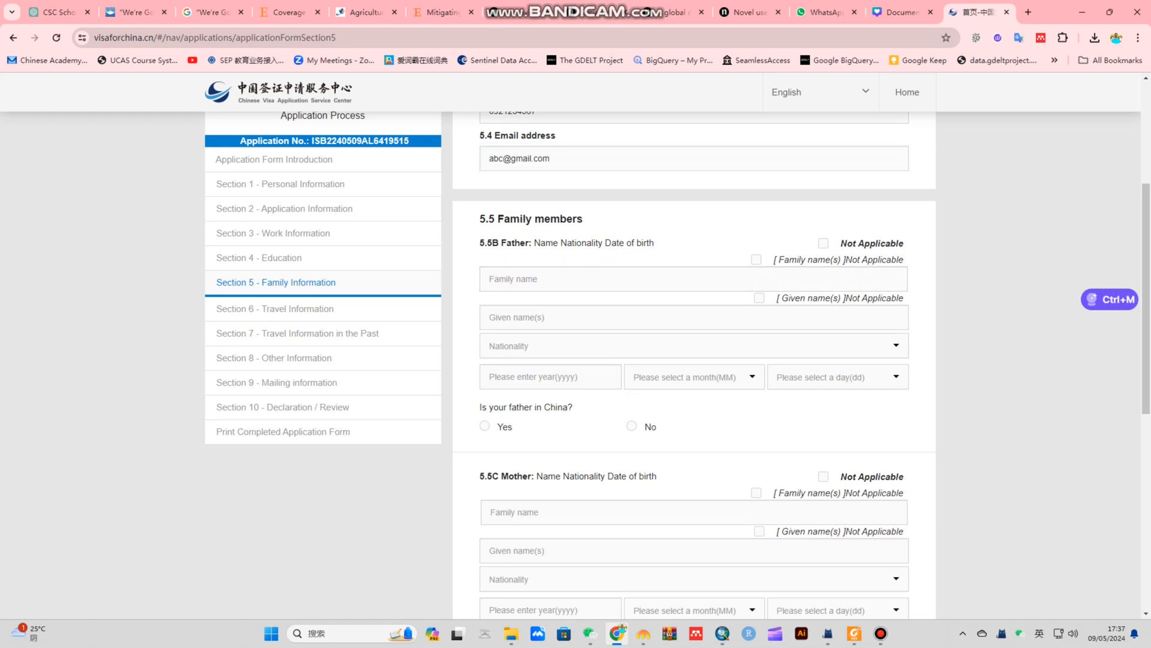
left_click(623, 317)
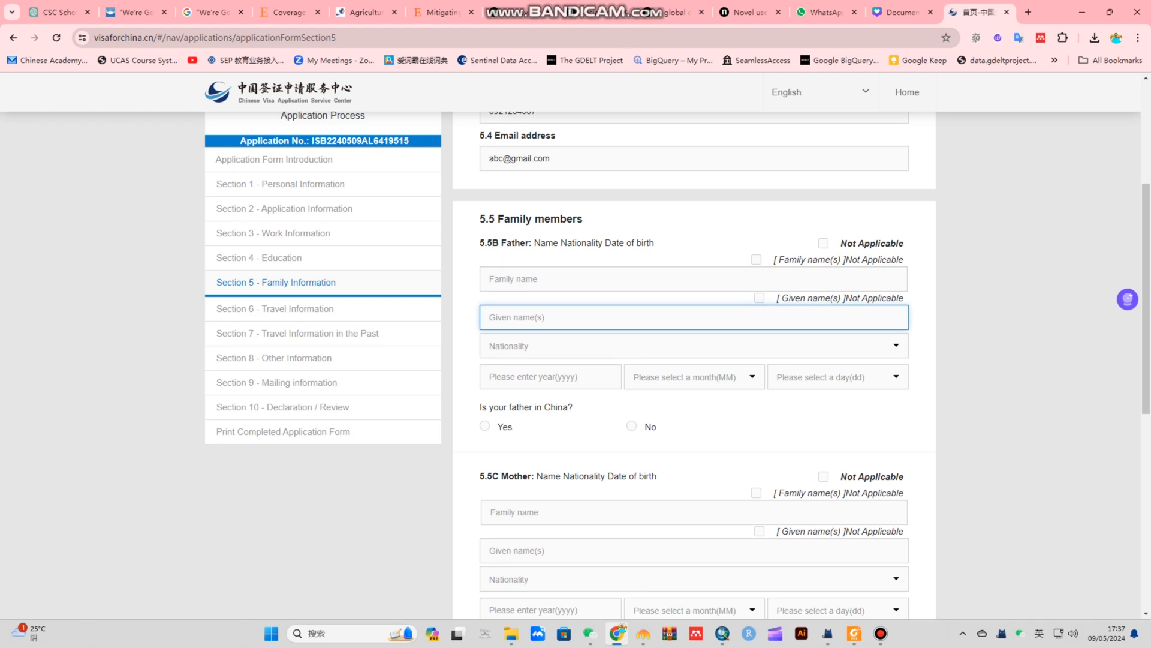
type("Muhammad")
left_click(624, 279)
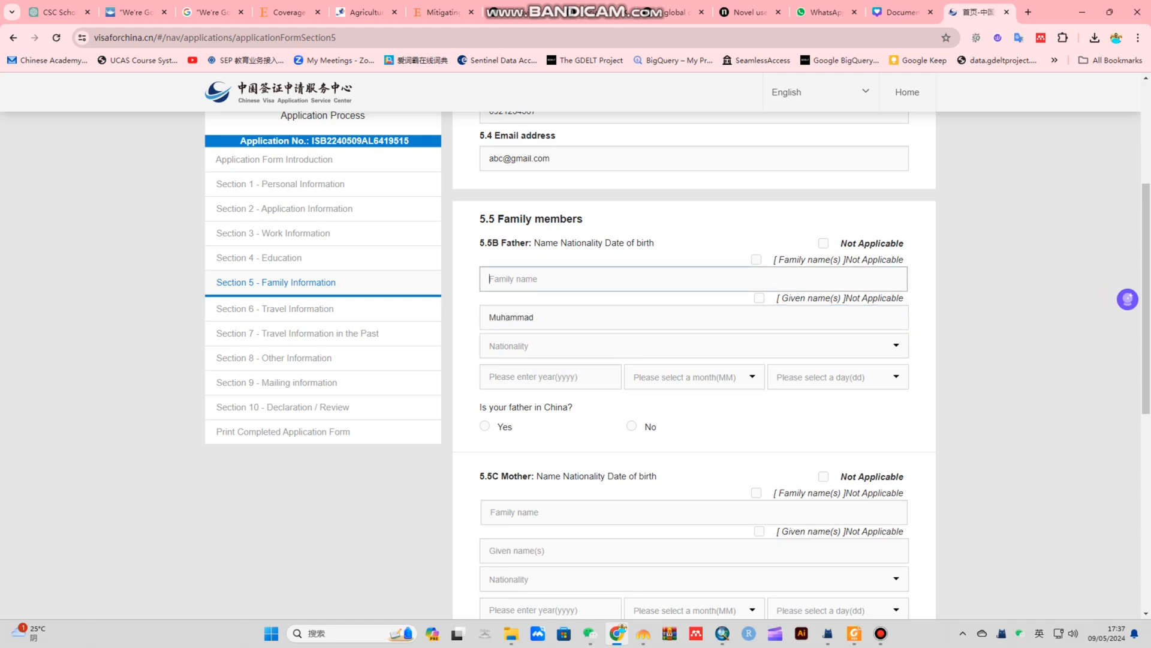
type("Ali")
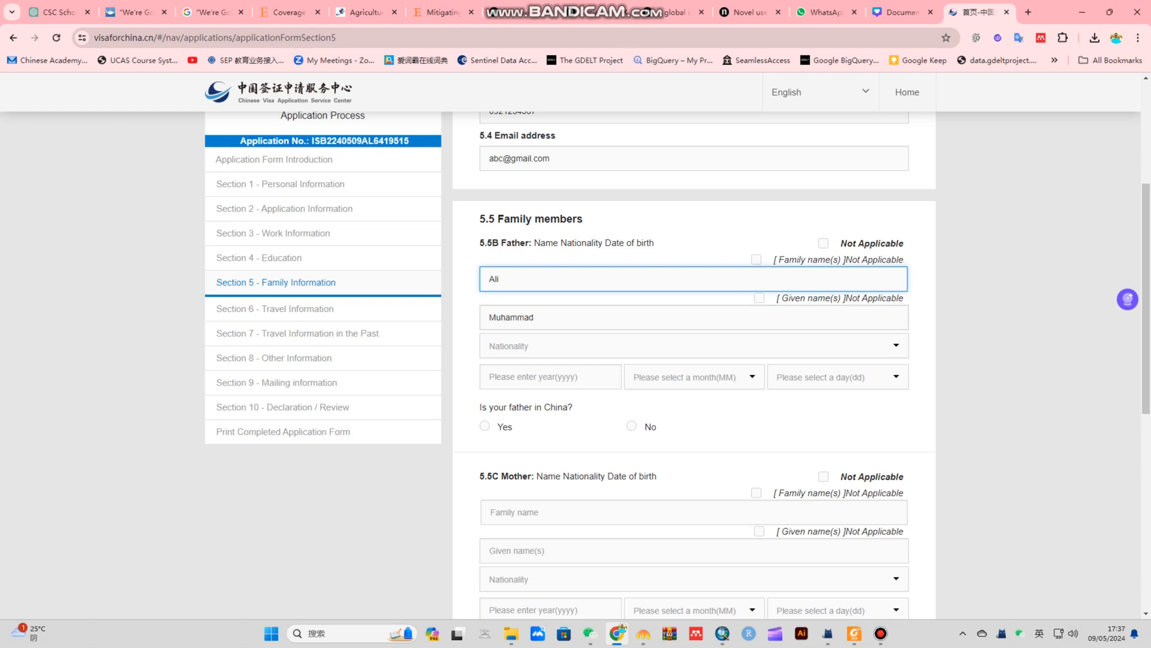
left_click(623, 346)
type("pak")
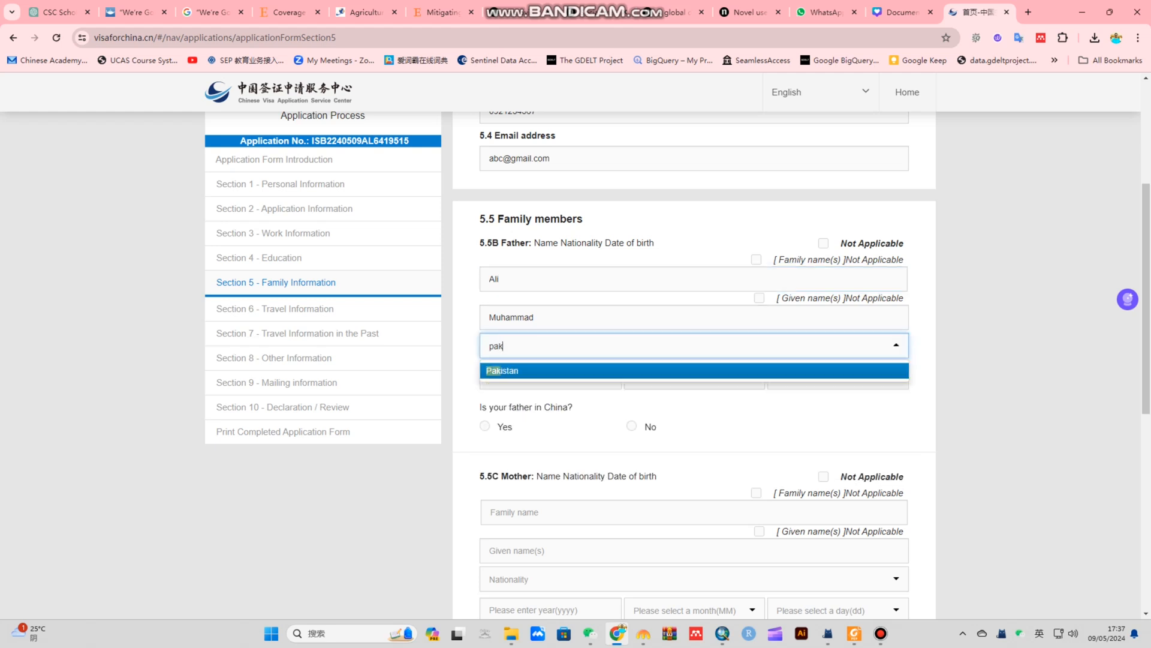
key("Tab")
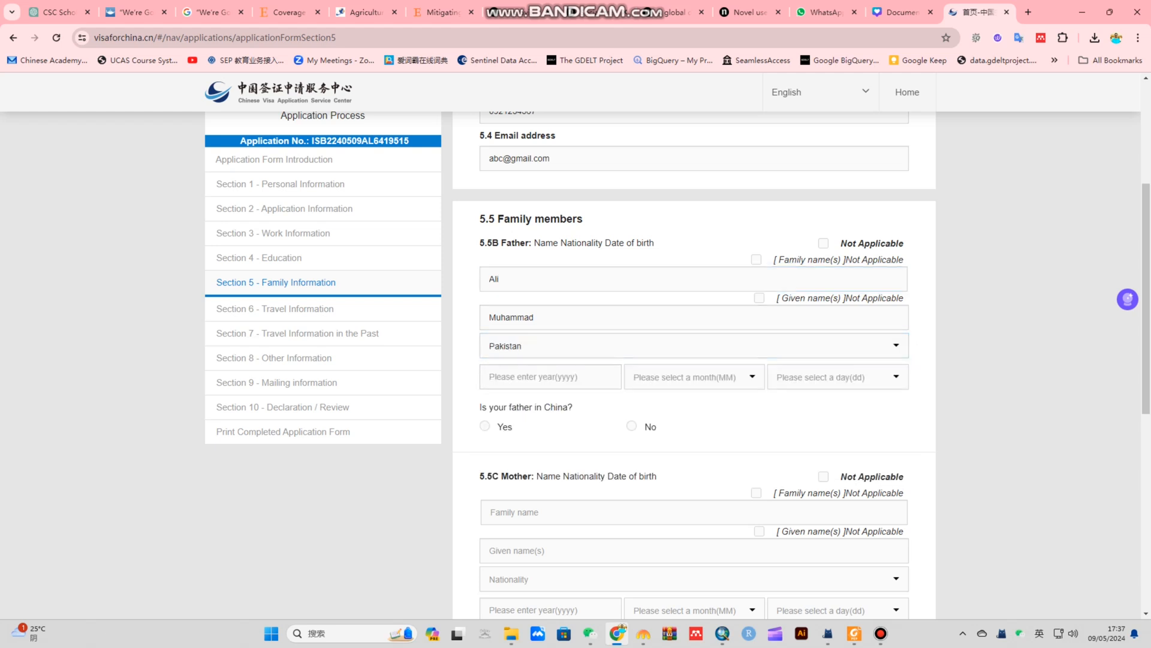
type("20")
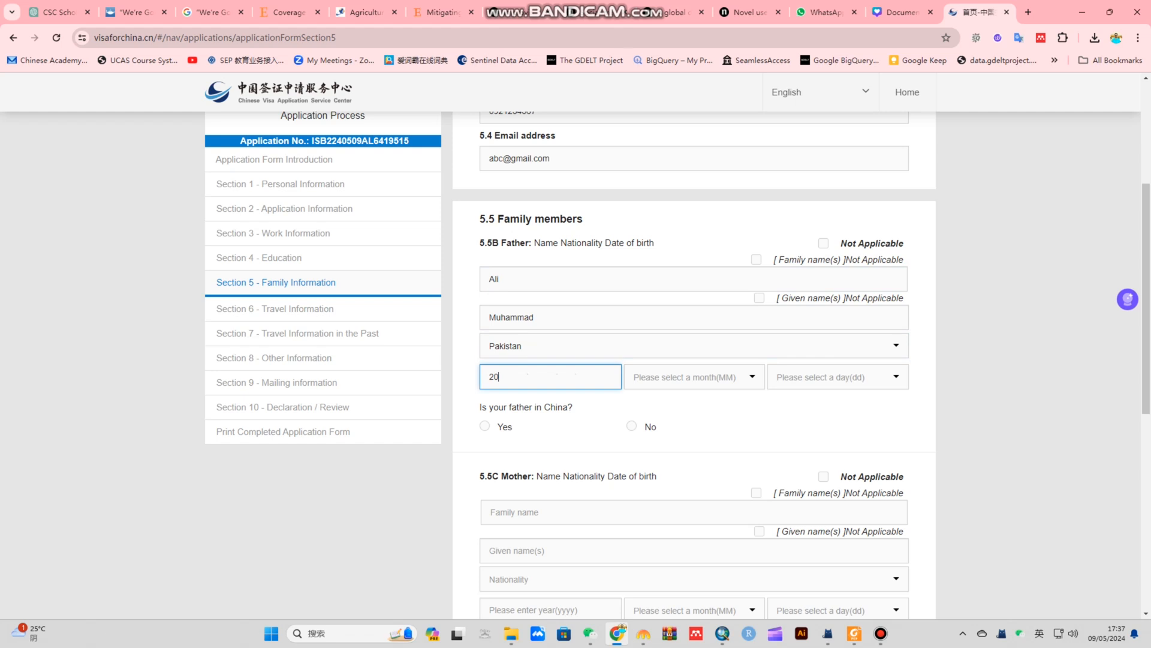
key("BackSpace")
key("BackSpace")
type("1955")
left_click(694, 376)
left_click(693, 417)
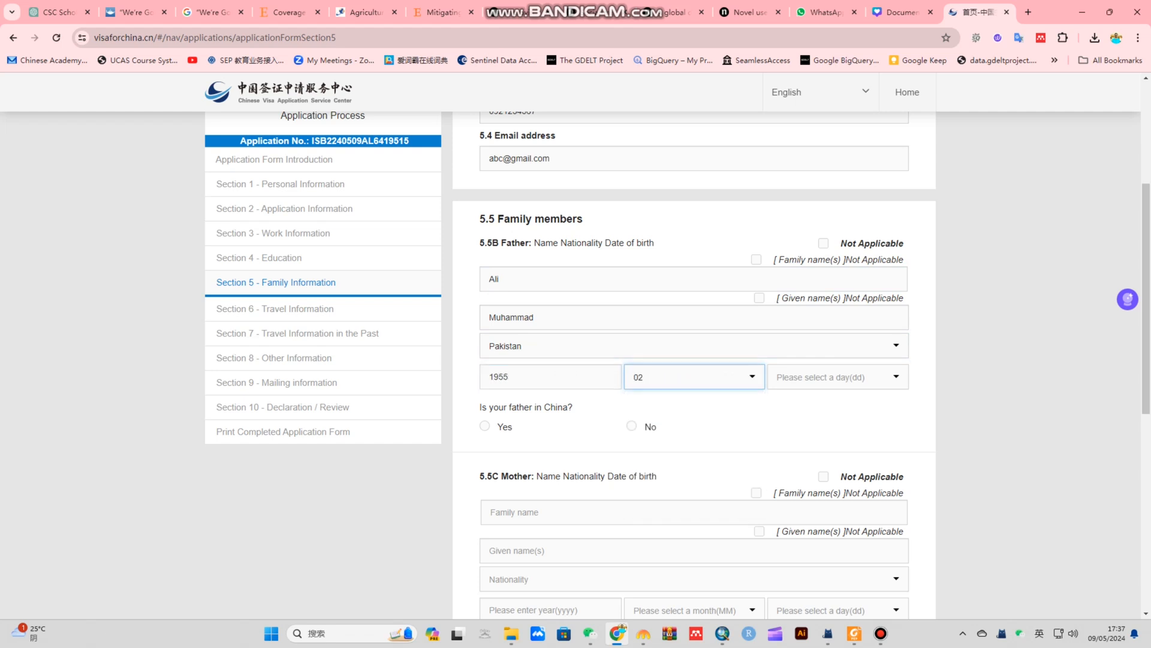
left_click(837, 377)
left_click(833, 433)
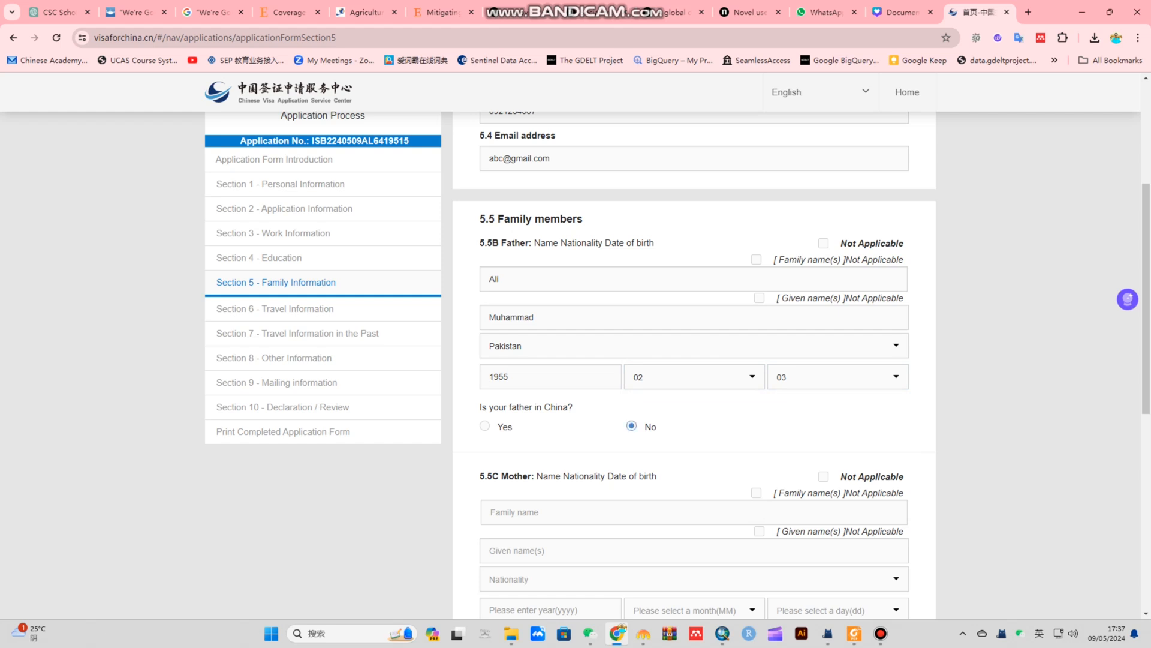
Enter the mother's family and given names and set her nationality to Pakistan
scroll(694, 360, "down", 4)
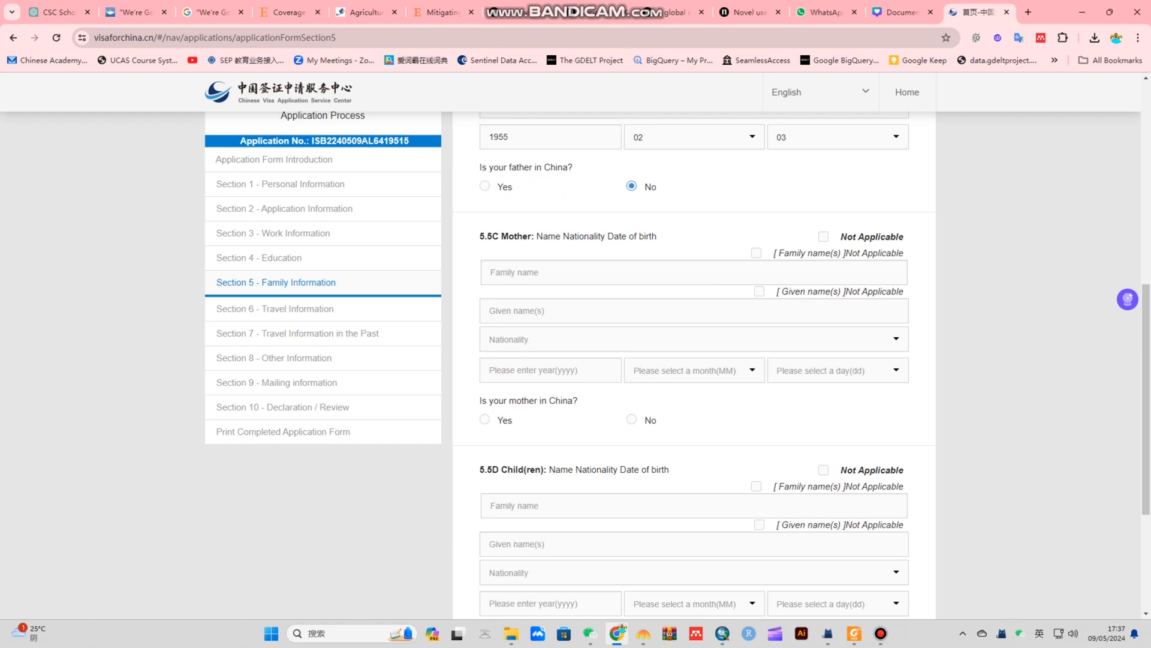
left_click(694, 273)
left_click(694, 310)
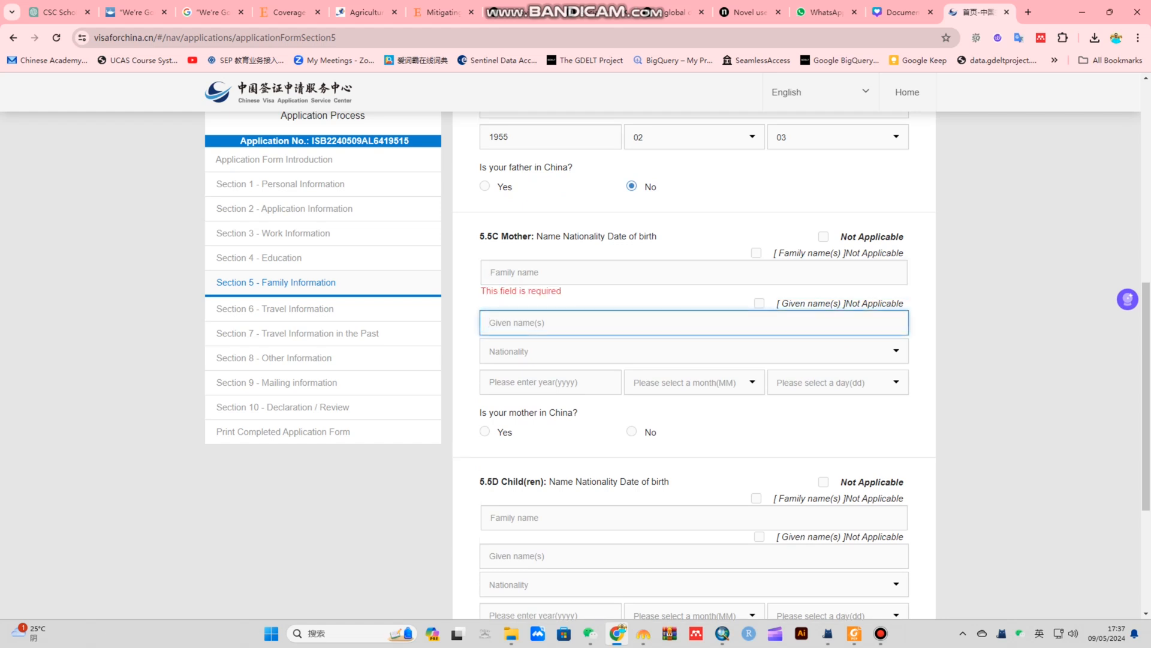
type("abc")
left_click(502, 272)
type("abc")
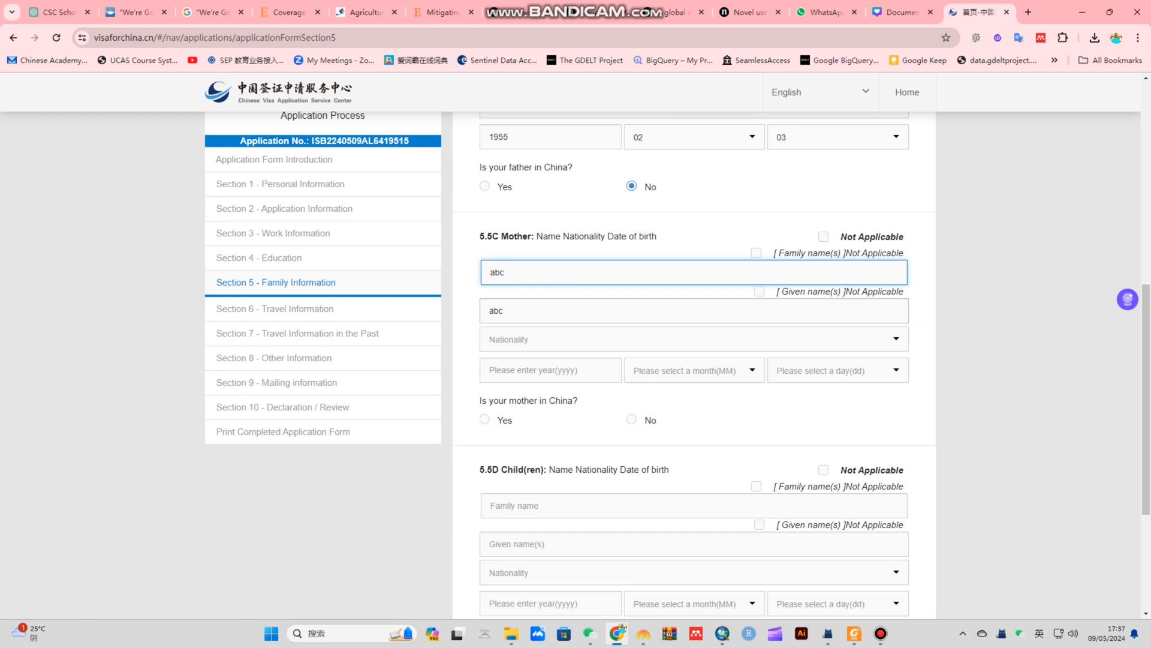
left_click(694, 338)
type("pakistan")
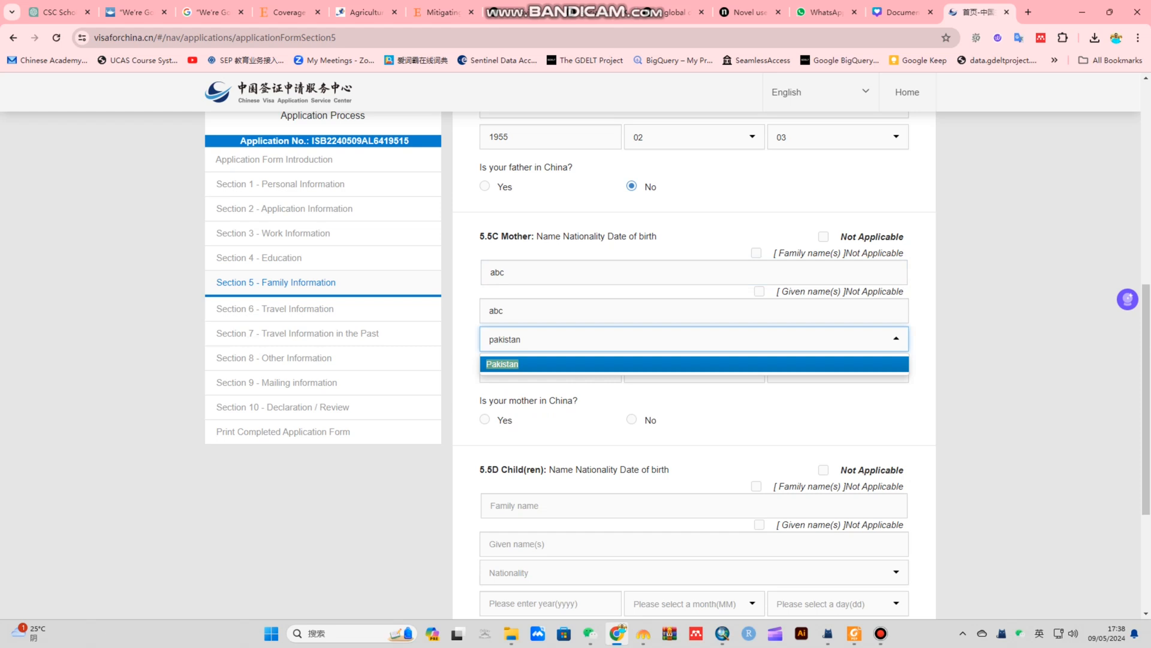
key("Tab")
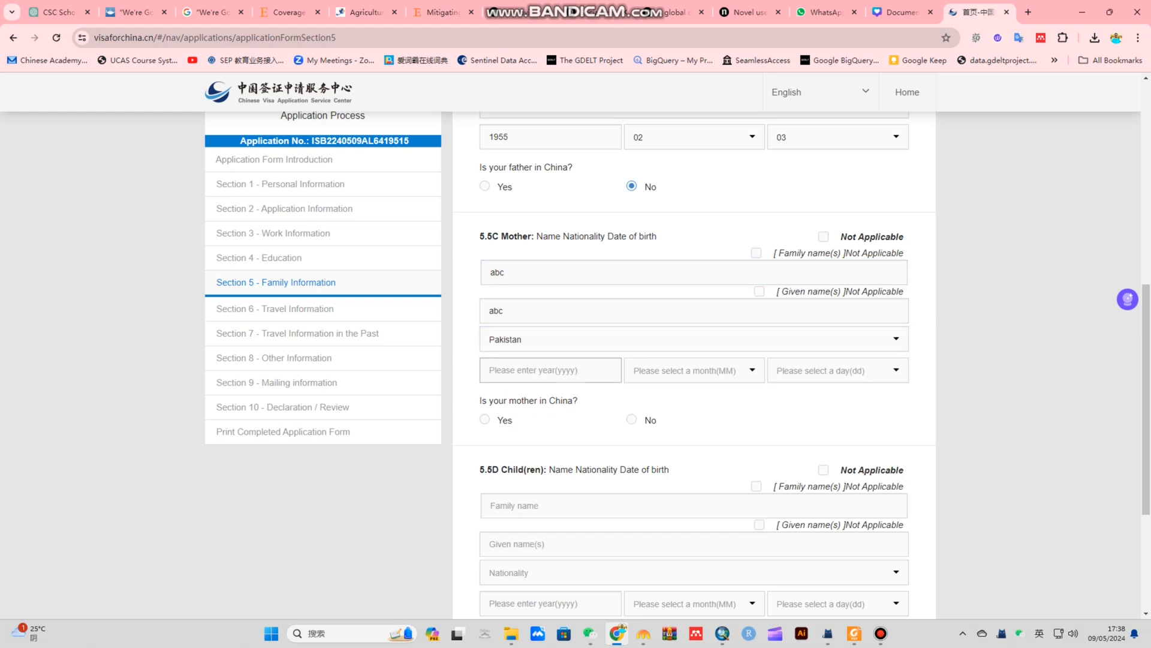
type("1955")
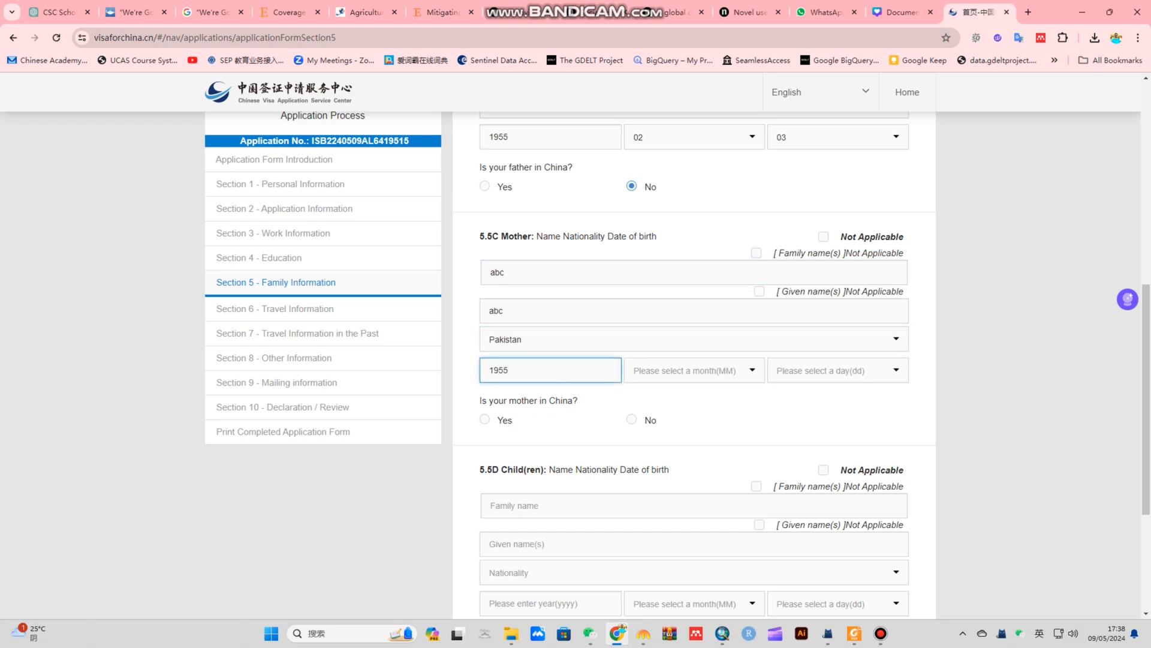
left_click(695, 371)
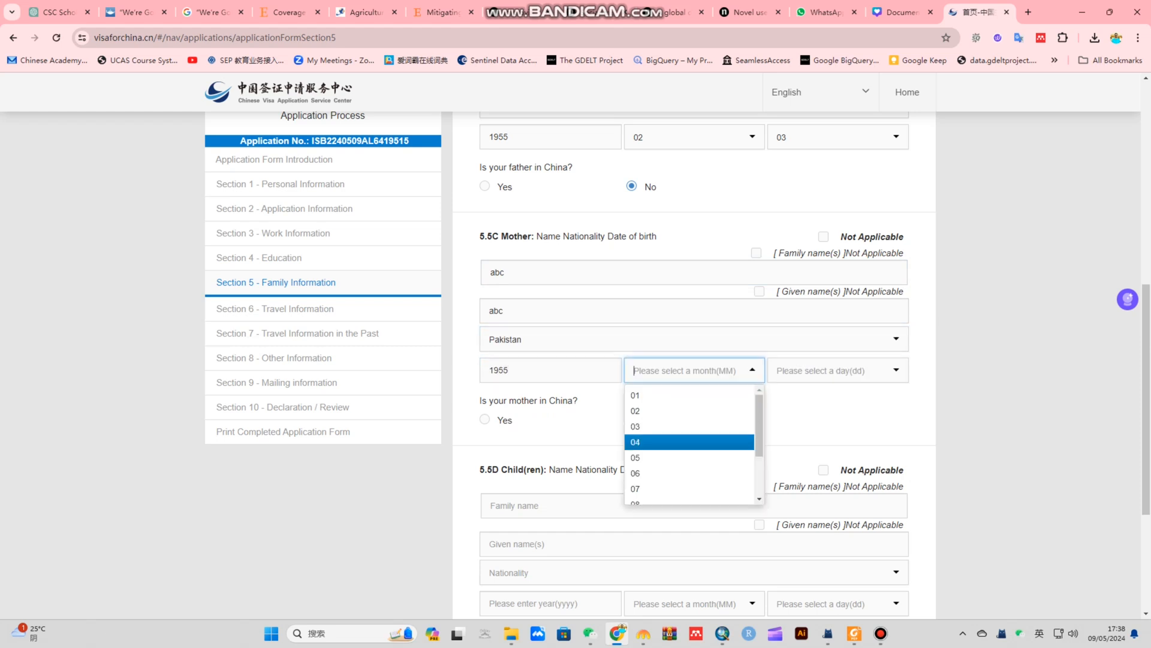
left_click(690, 442)
left_click(837, 371)
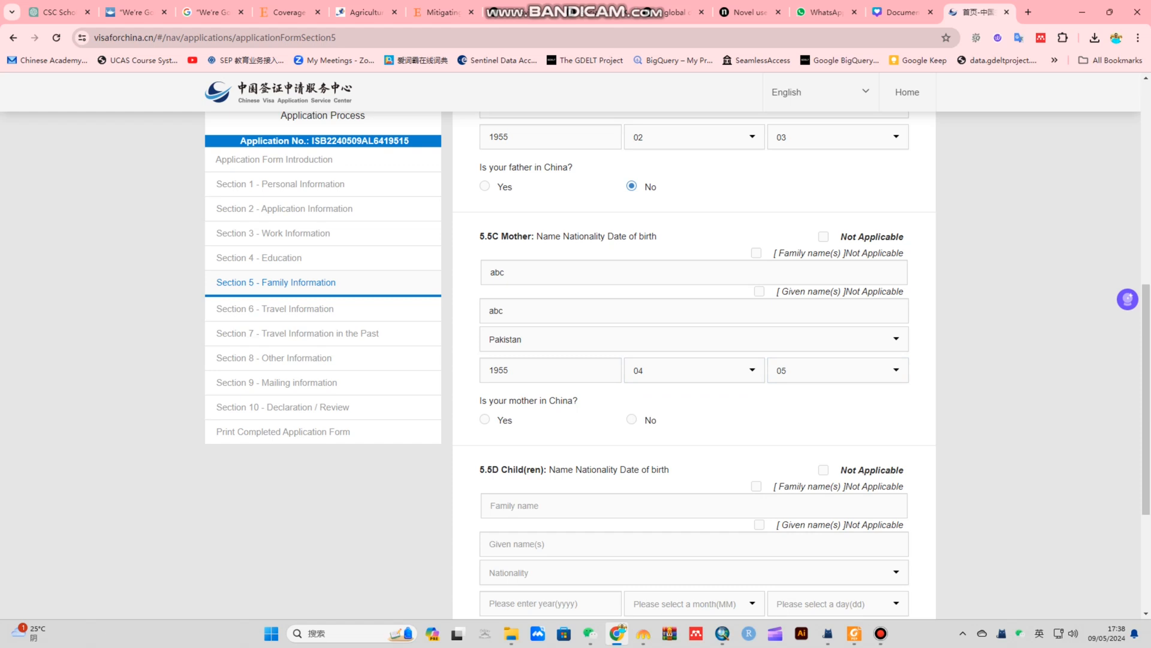
left_click(631, 420)
scroll(632, 419, "down", 3)
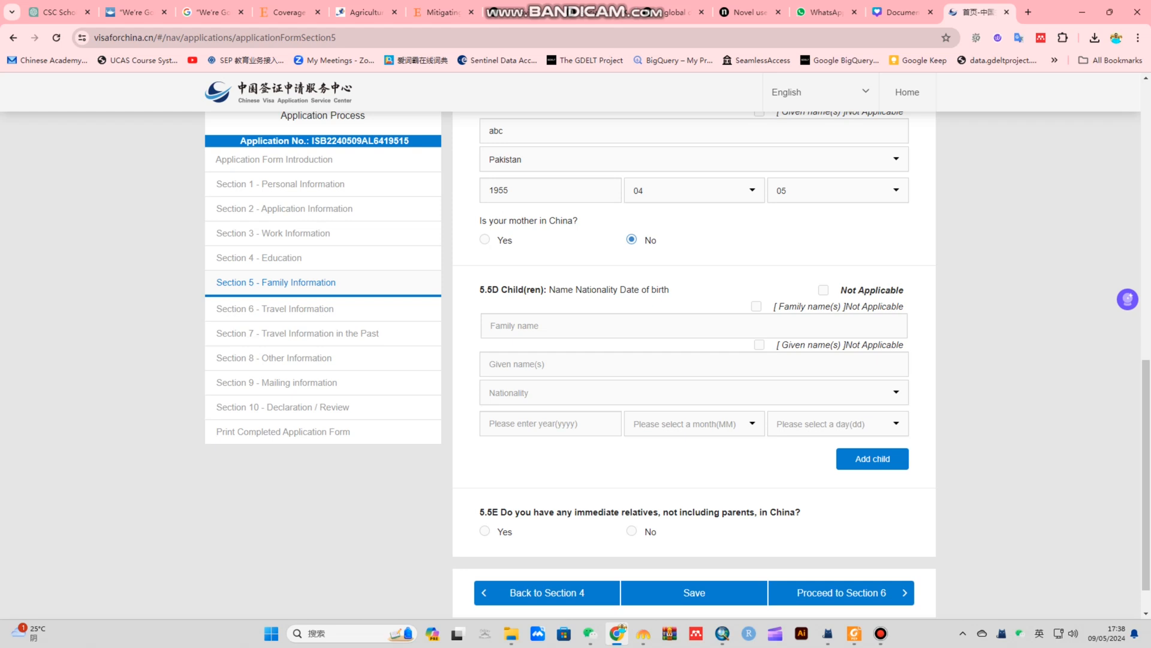
left_click(823, 290)
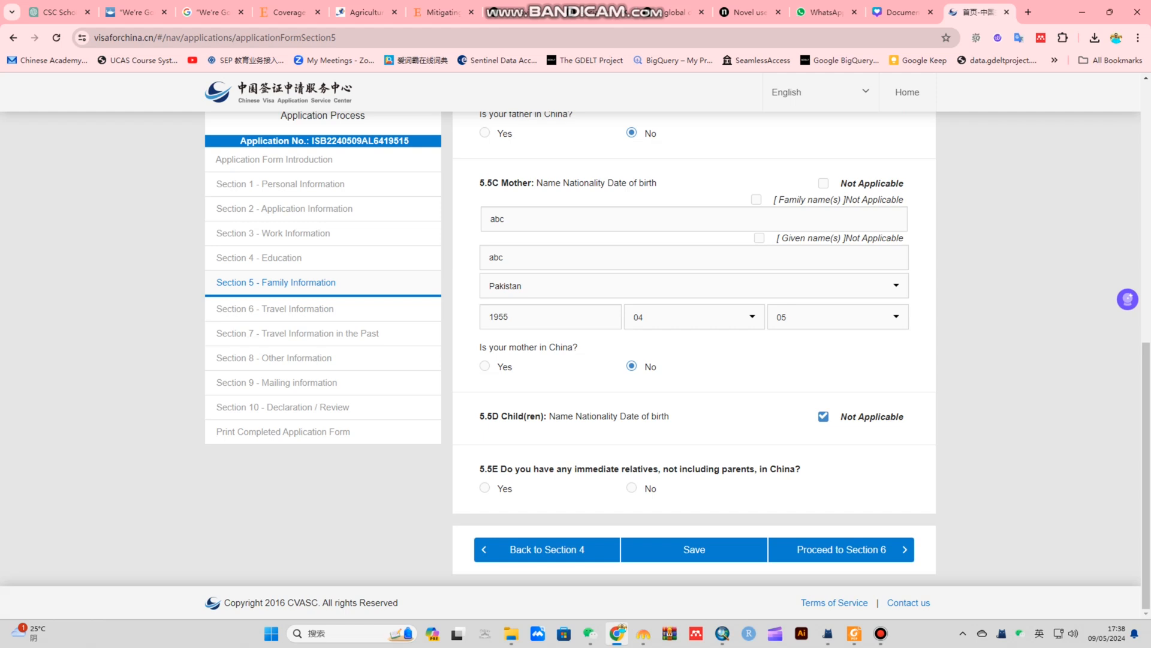
Answer No to relatives in China under 5.5E, save Section 5 and proceed to Section 6
left_click_drag(527, 468, 795, 468)
left_click(795, 470)
left_click(632, 488)
left_click(694, 550)
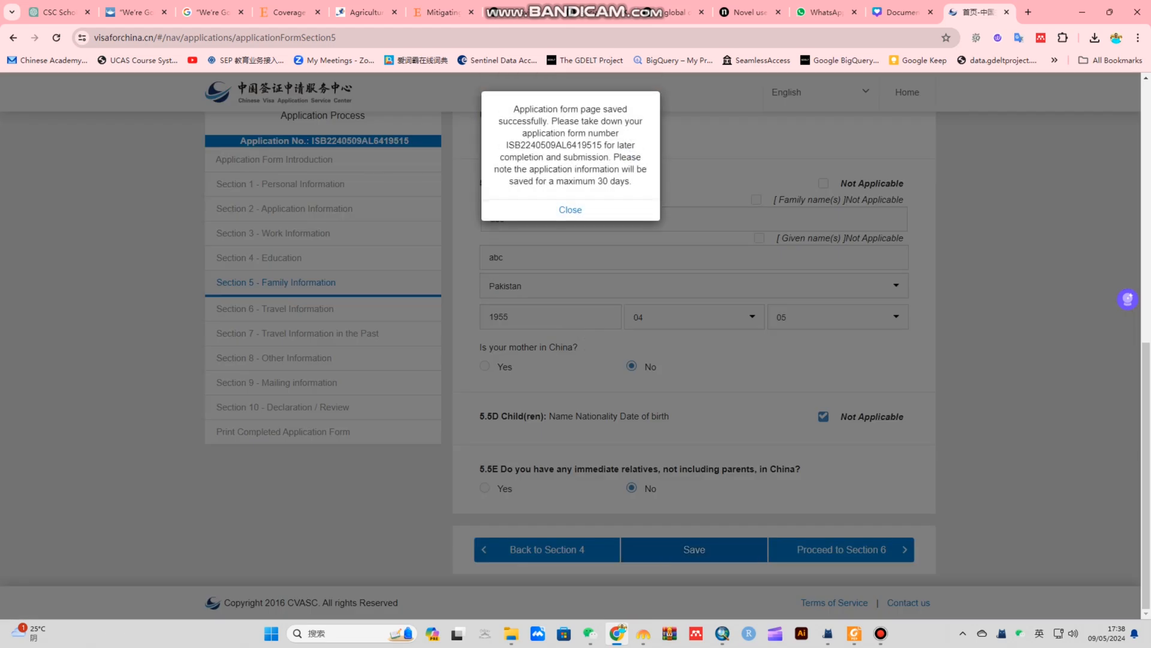
left_click(571, 210)
left_click(842, 549)
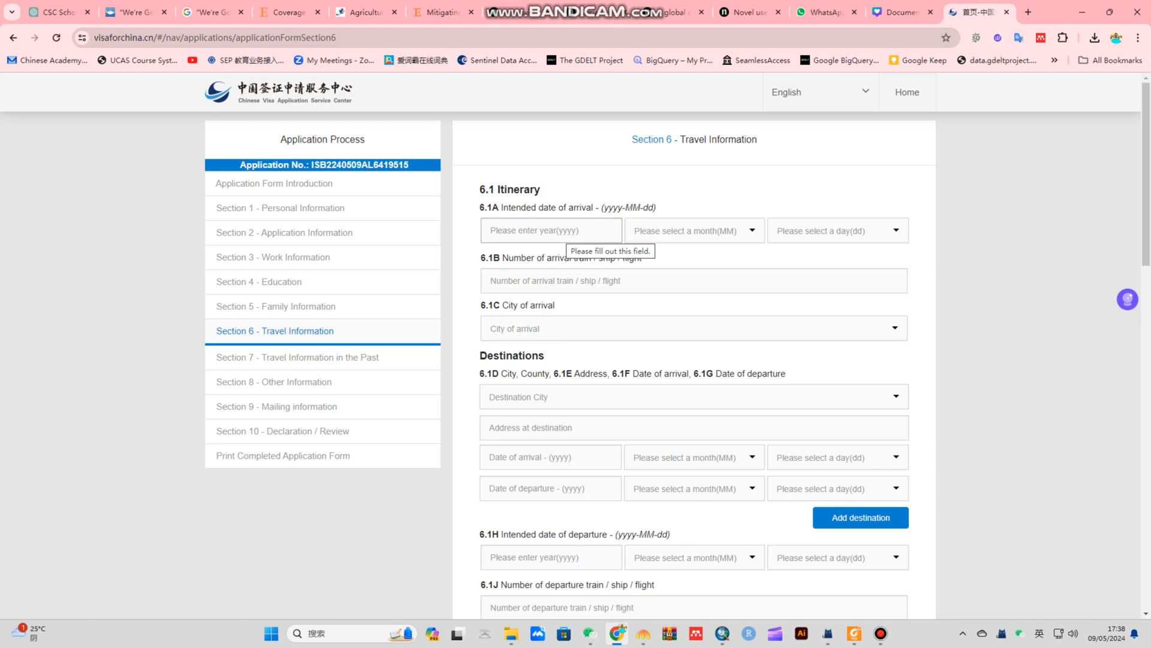
Set the intended arrival date to 2024-05-20
left_click(565, 231)
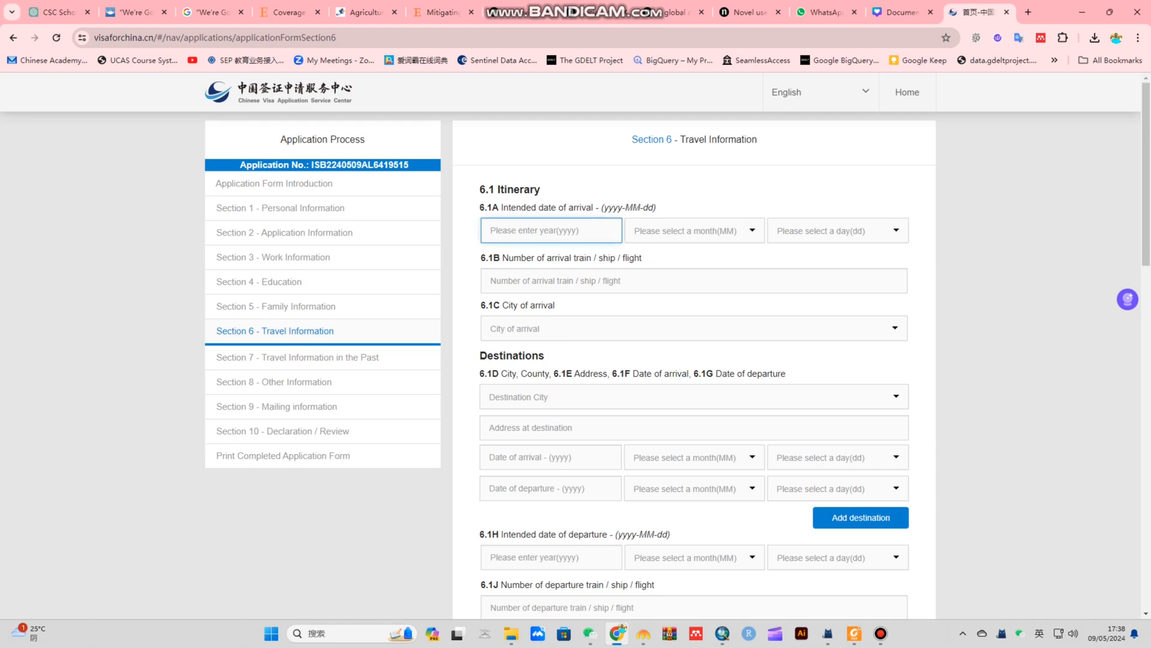
type("2024")
key("Tab")
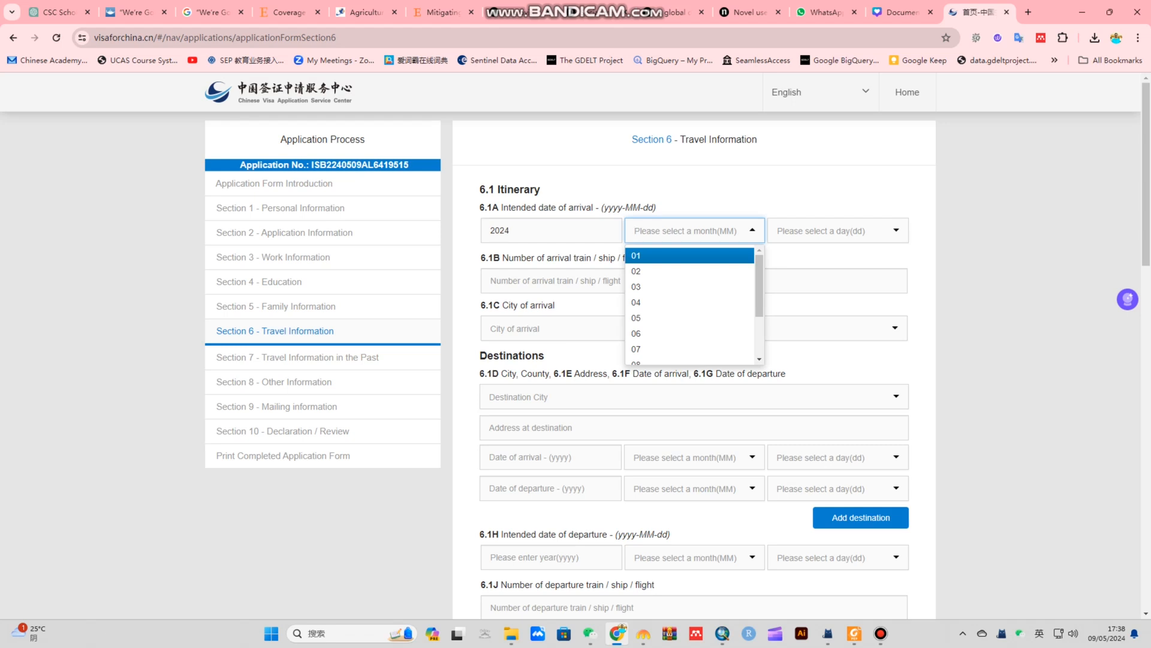
scroll(690, 281, "down", 2)
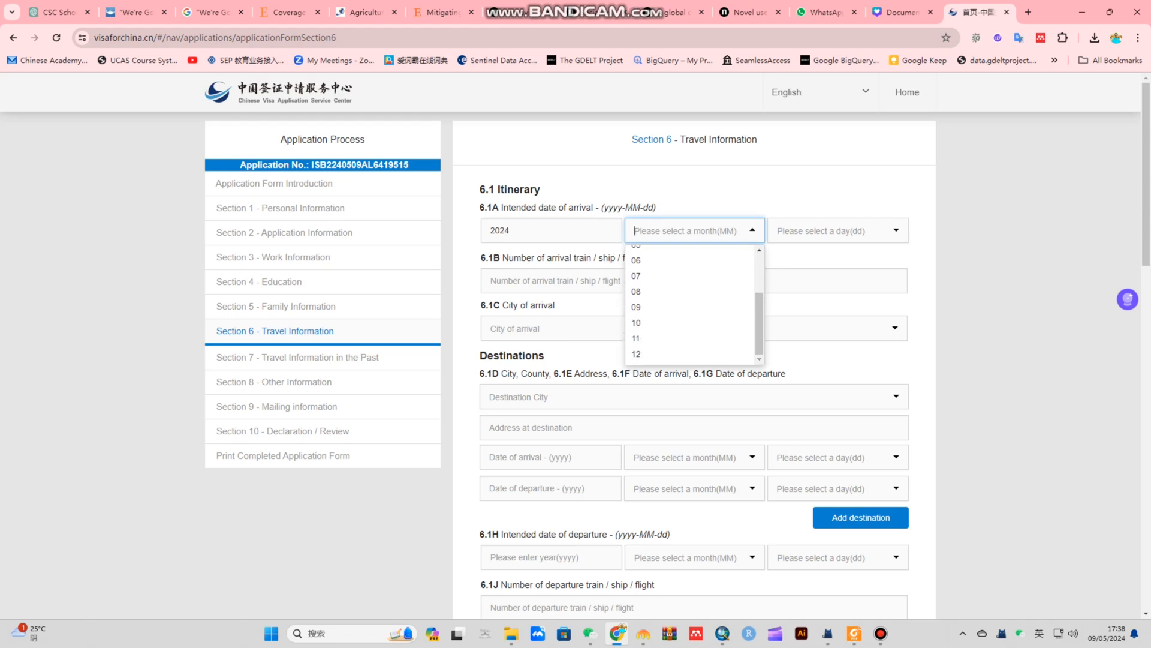
key("Down")
key("Down")
key("Down")
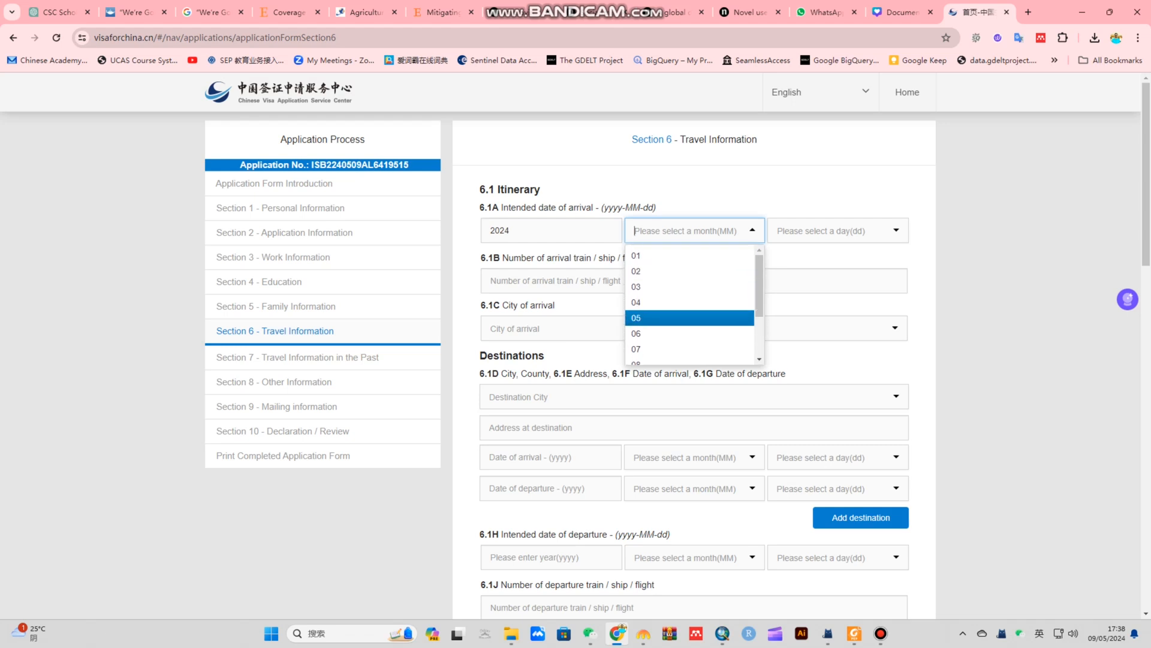
key("Return")
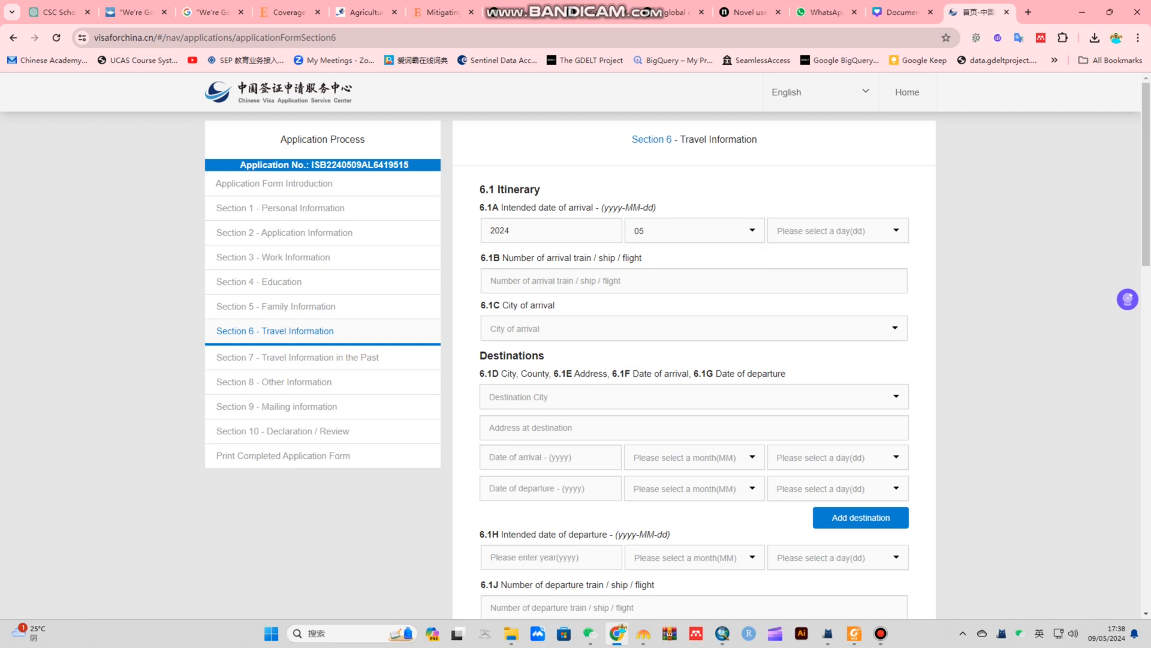
left_click(837, 231)
scroll(833, 318, "down", 6)
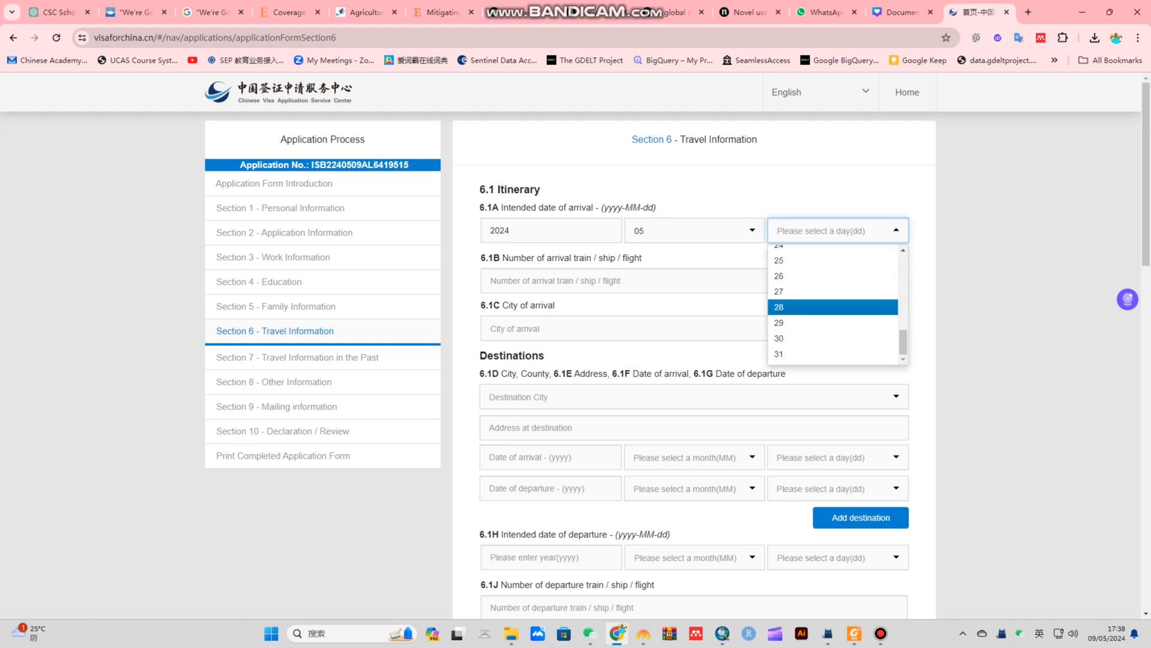
scroll(833, 305, "up", 2)
left_click(832, 302)
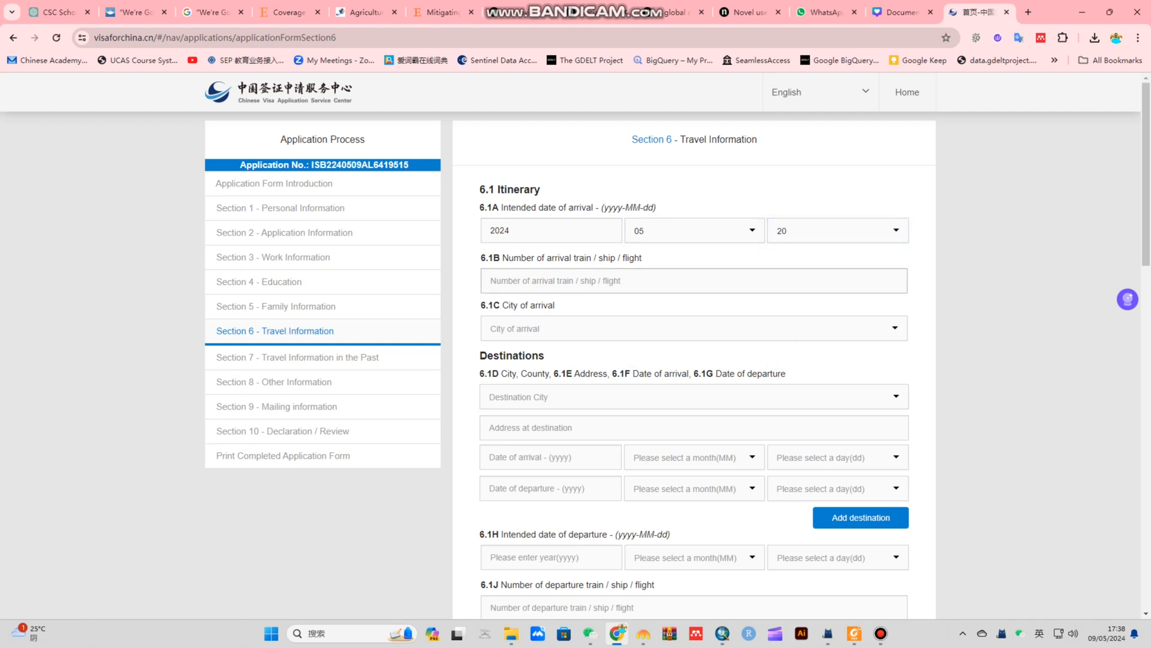
Enter 20 as the arrival flight number
left_click(490, 281)
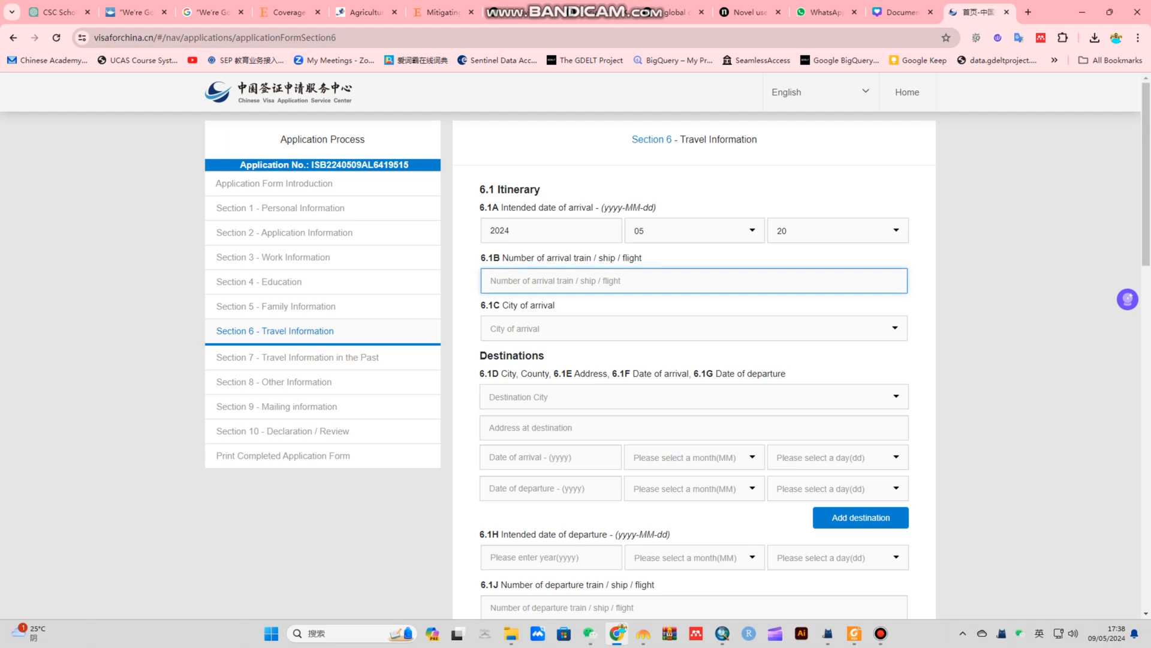
type("20")
key("BackSpace")
key("BackSpace")
type("20")
key("BackSpace")
key("BackSpace")
type("20")
Choose Xiamen as the city of arrival, replacing the initial Beijing pick
left_click(694, 328)
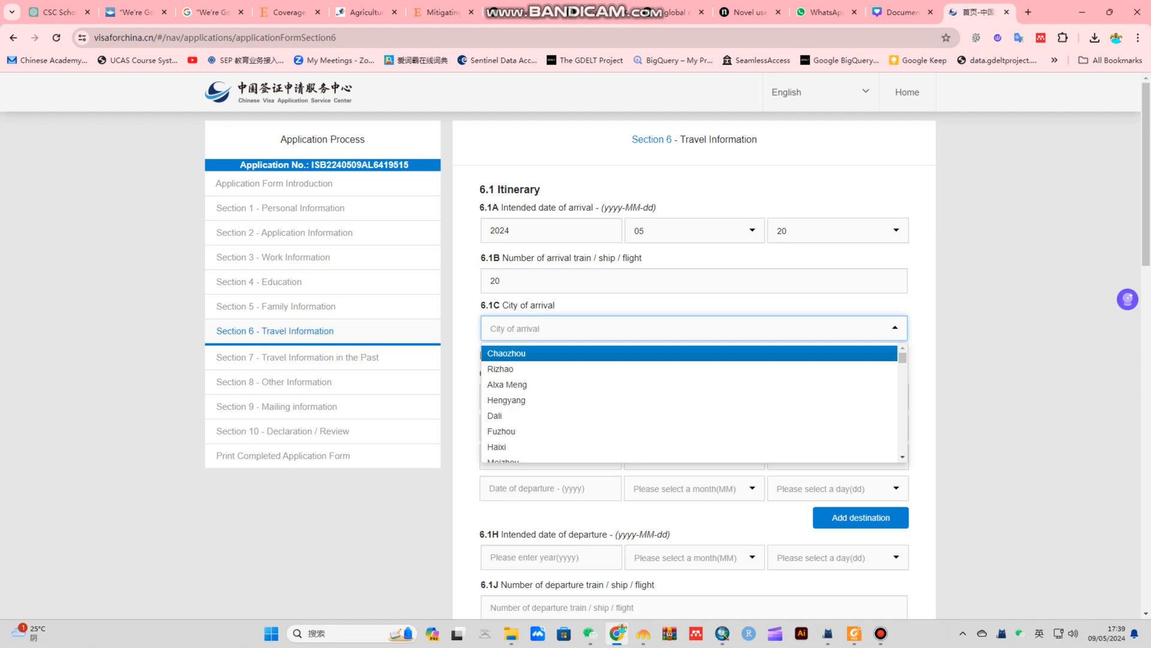
type("beijin")
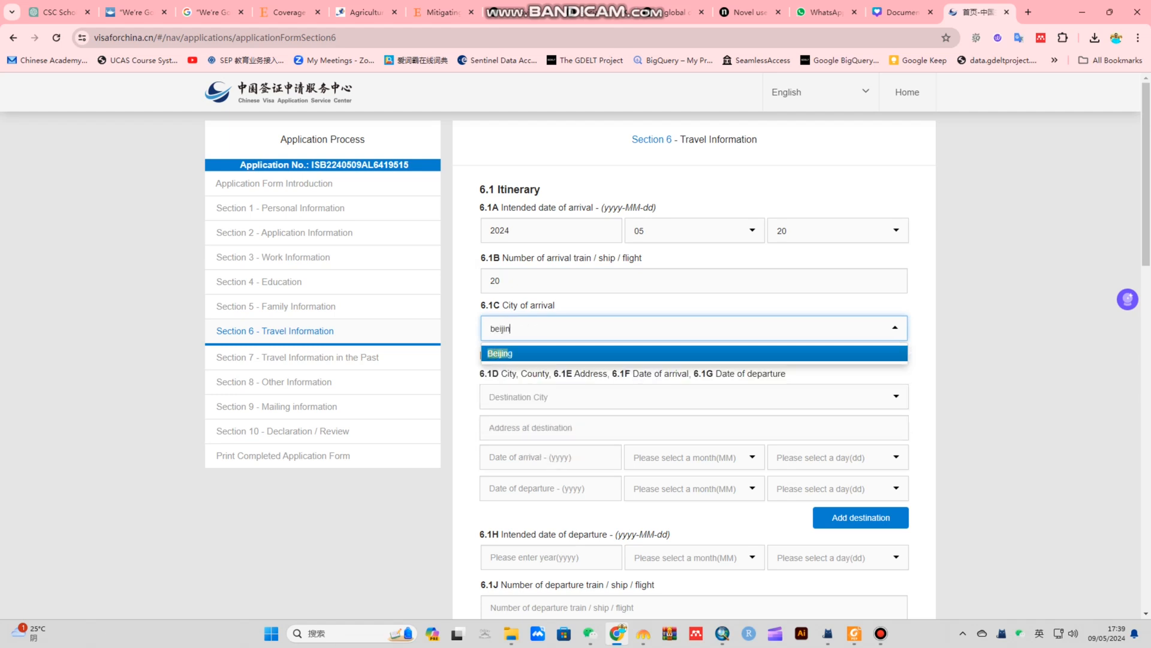
key("Return")
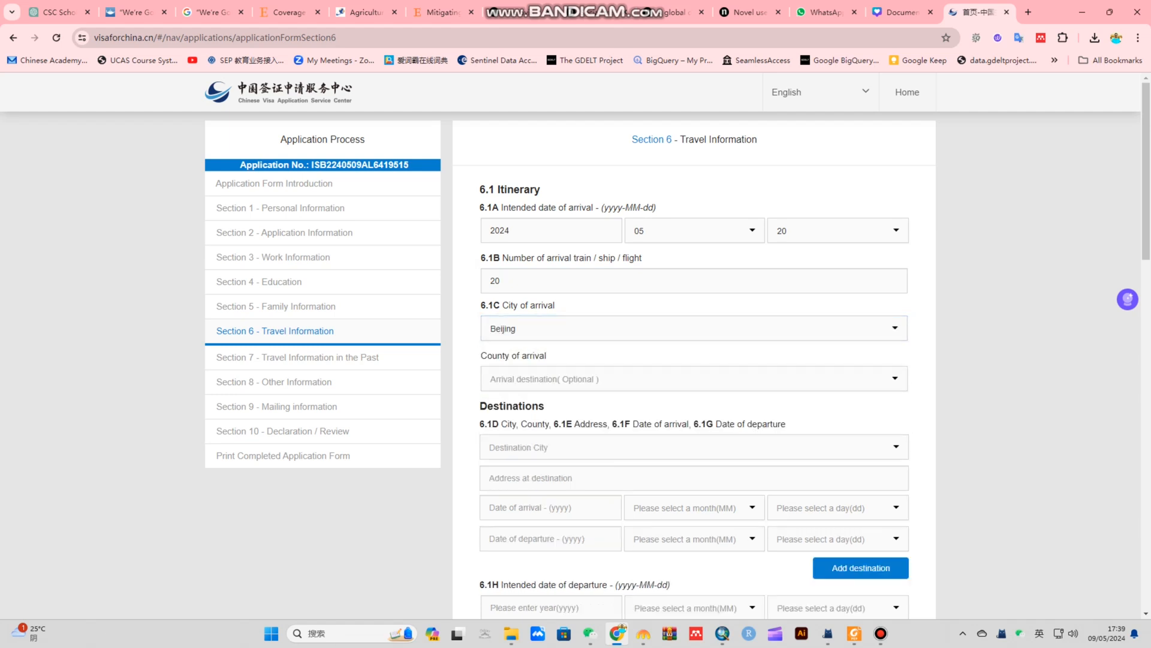
key("Tab")
key("Up")
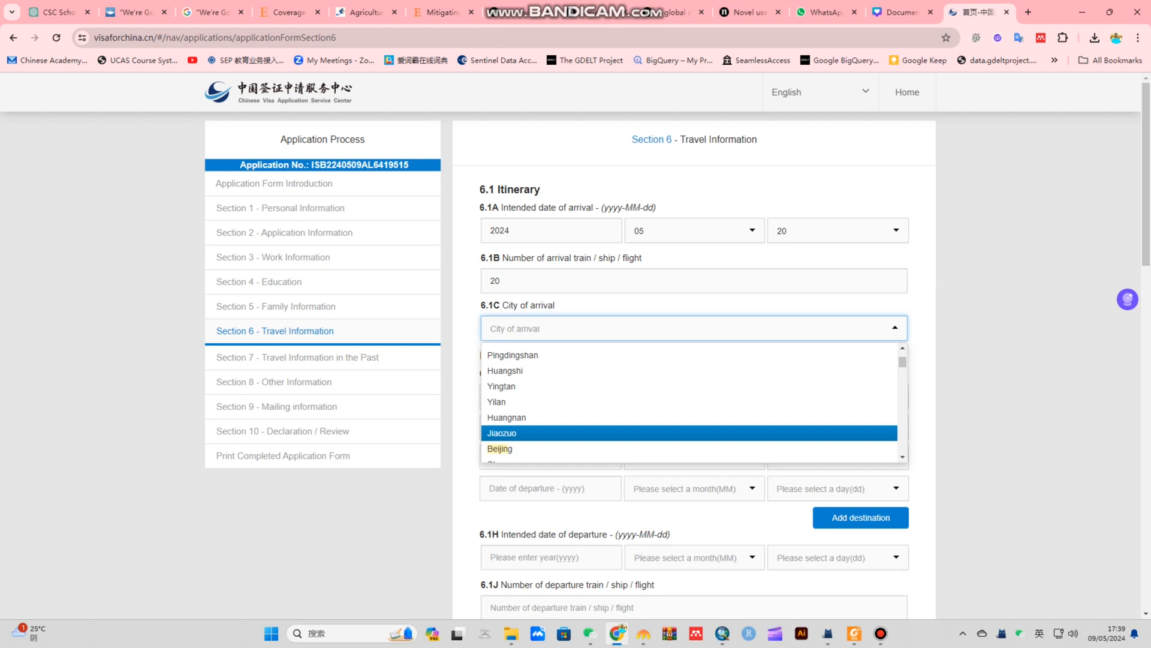
type("xiamen")
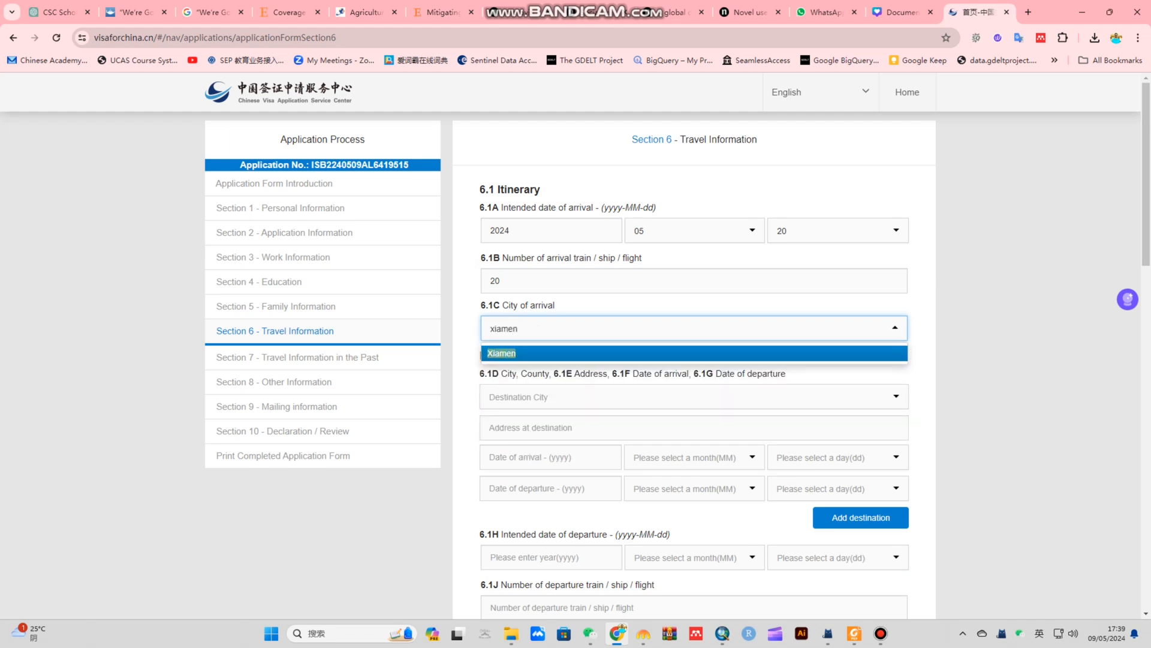
key("Return")
scroll(694, 360, "down", 2)
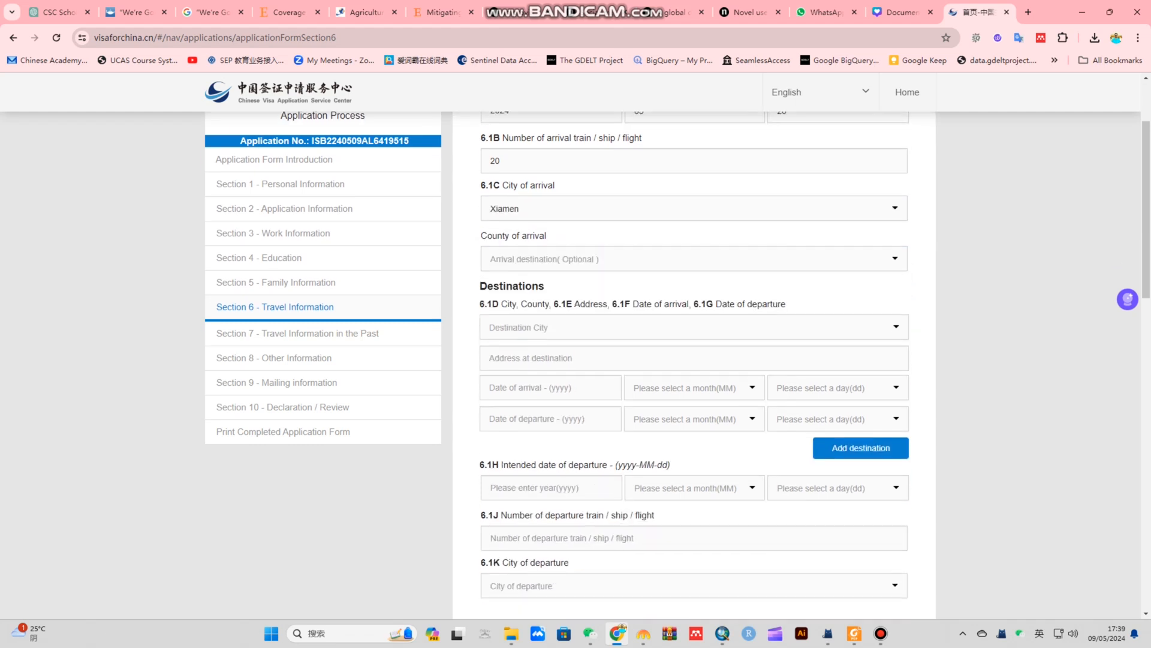
Select Jimei Qu as the county of arrival
left_click(672, 258)
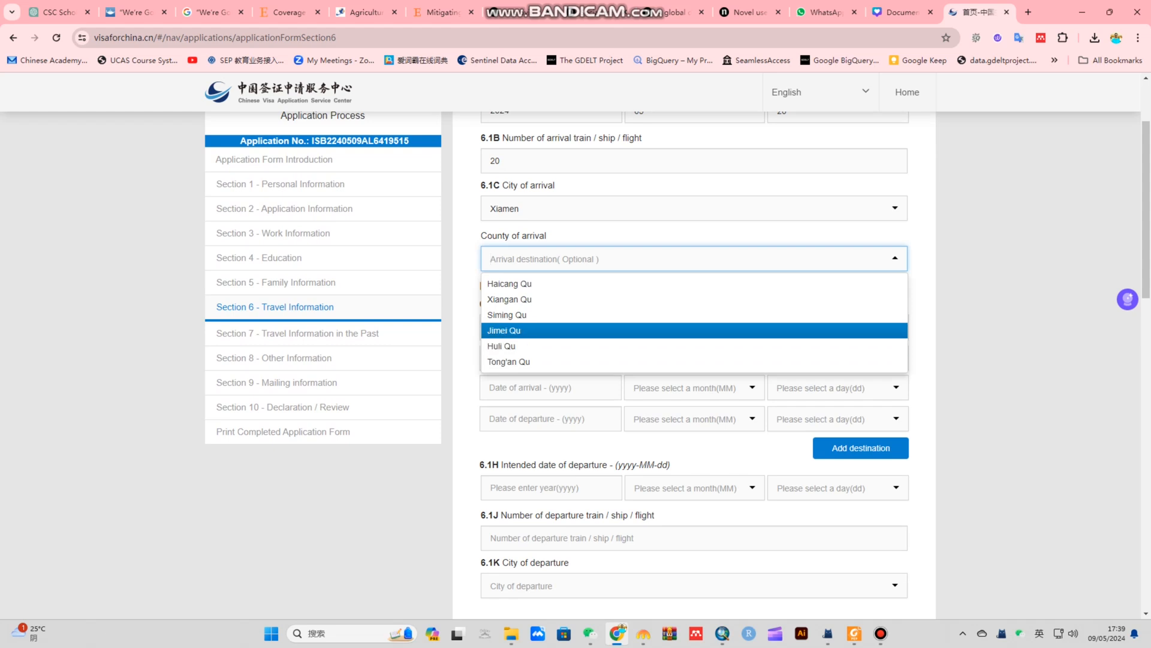
key("Up")
key("Up")
key("Down")
key("Down")
key("Down")
key("Up")
key("Up")
key("Up")
key("Up")
key("Up")
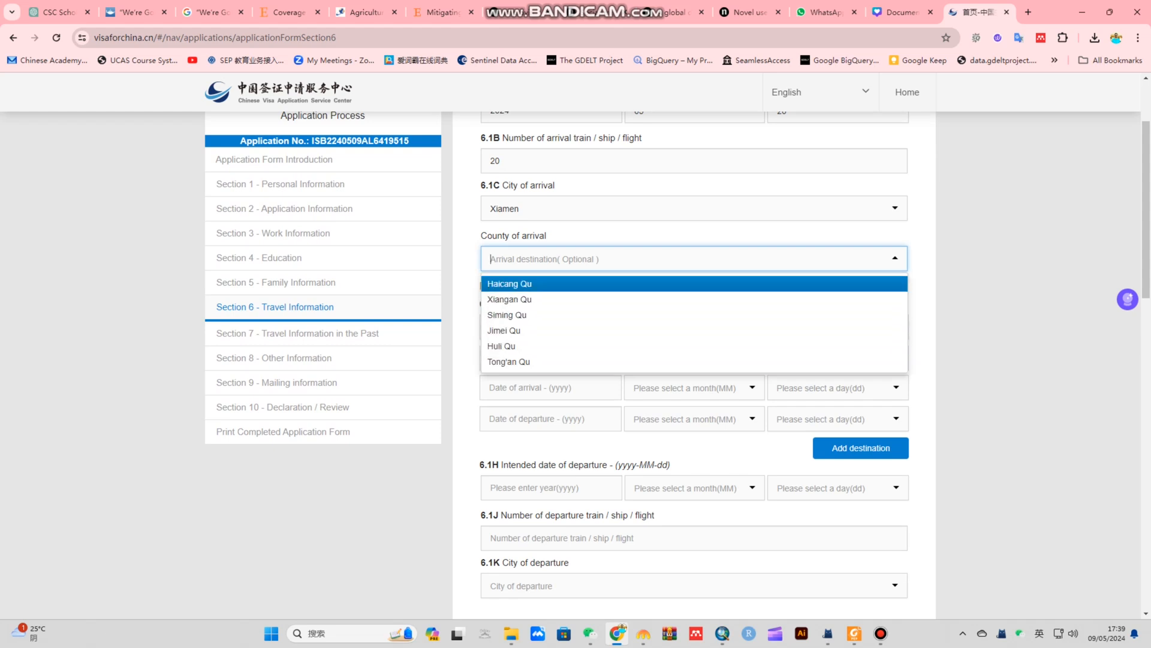
key("Down")
key("Down")
key("Down")
key("Return")
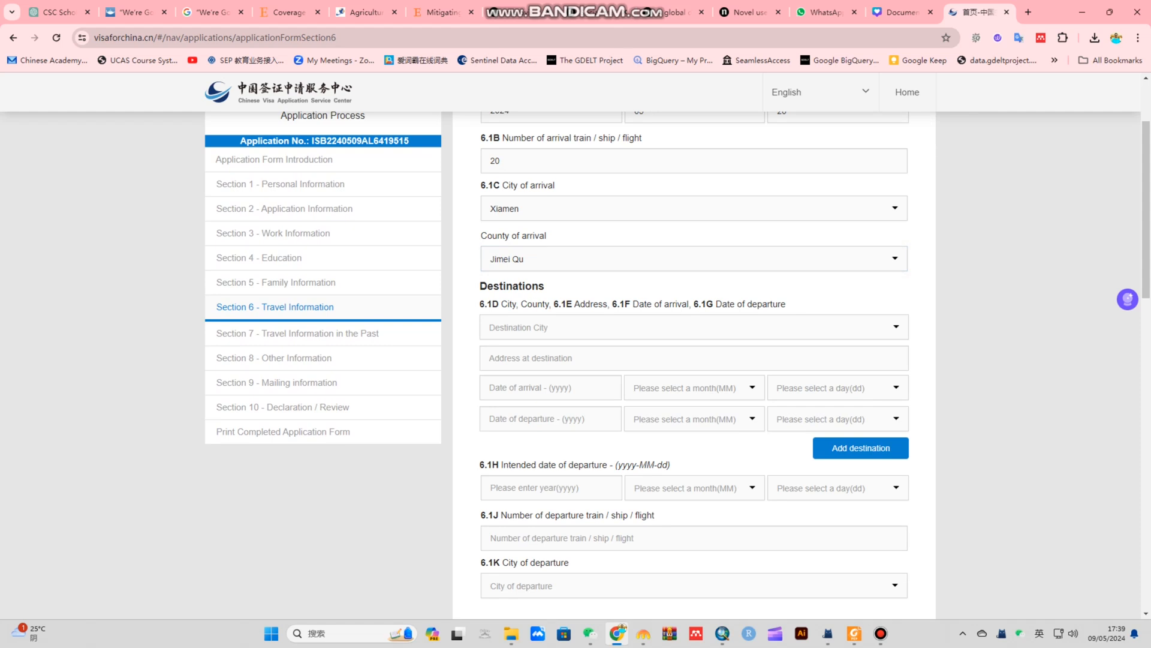
Set the 6.1D destination to Xiamen, Jimei Qu with address abc
left_click(693, 327)
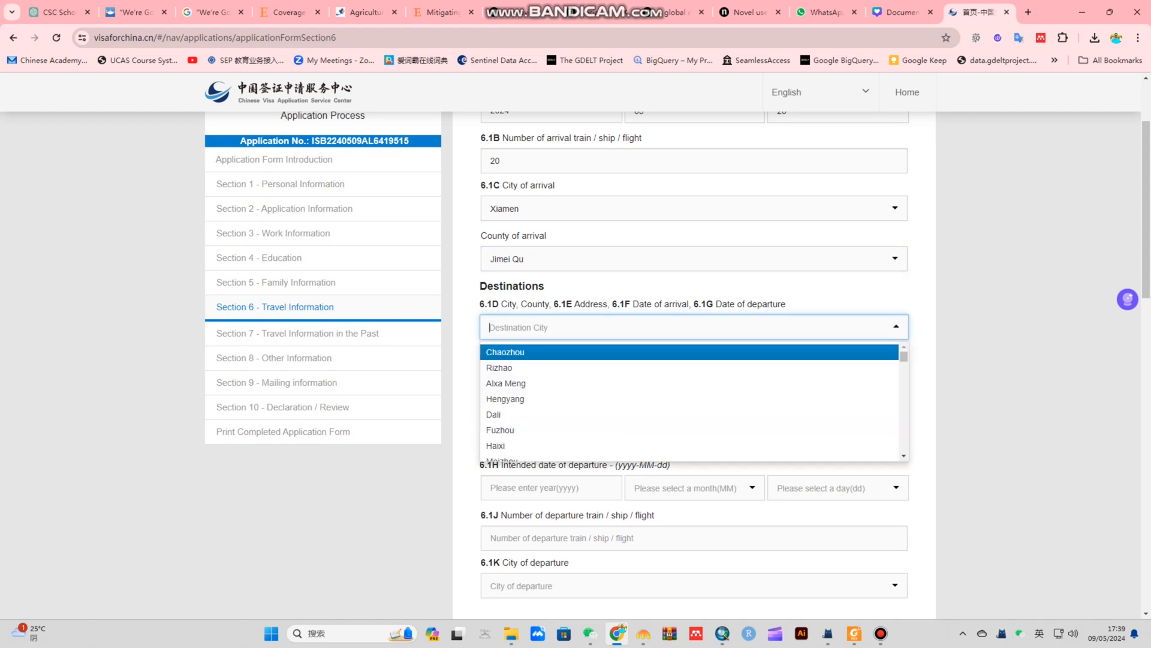
type("xia")
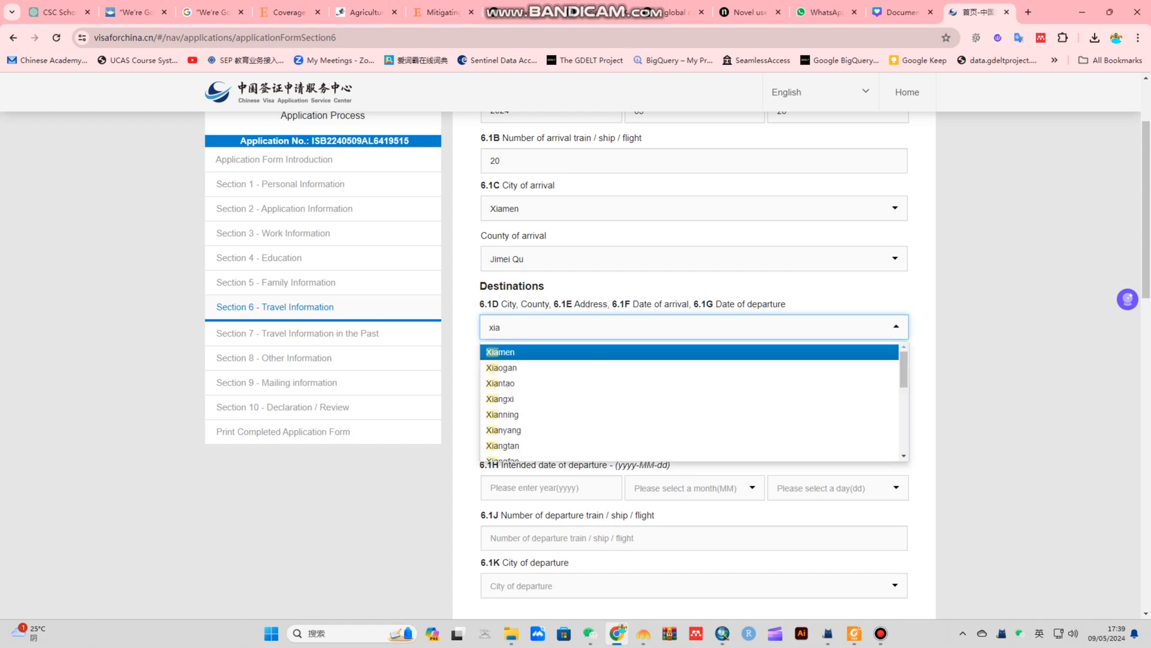
type("m")
left_click(527, 352)
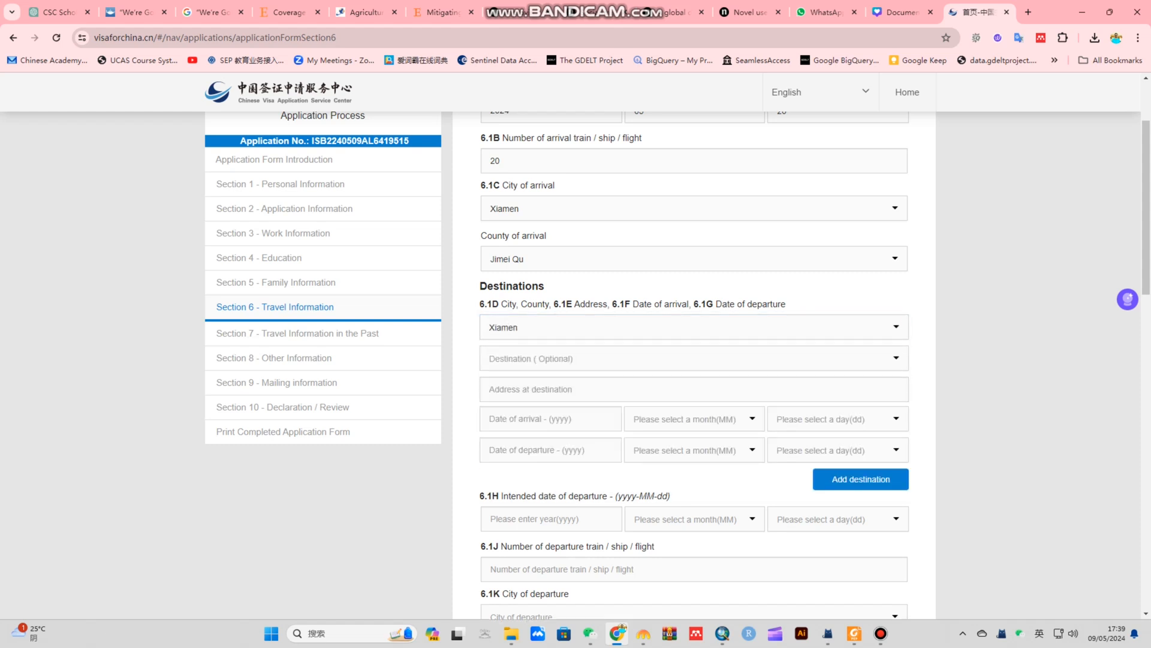
left_click(527, 358)
left_click(527, 430)
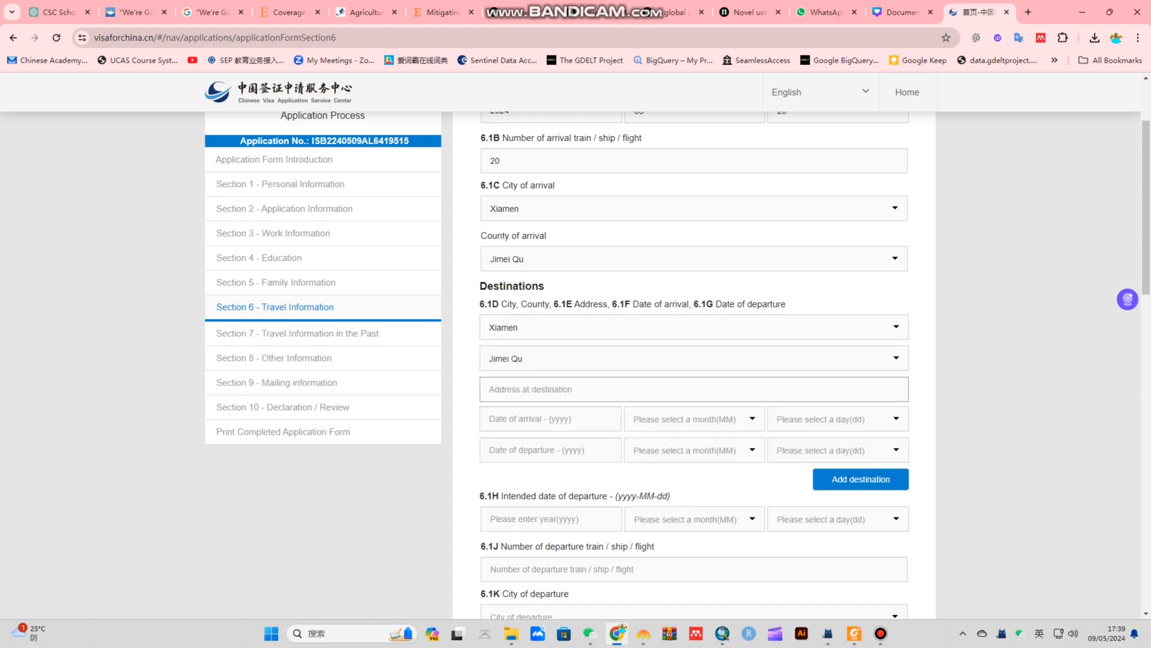
left_click(540, 389)
type("abc")
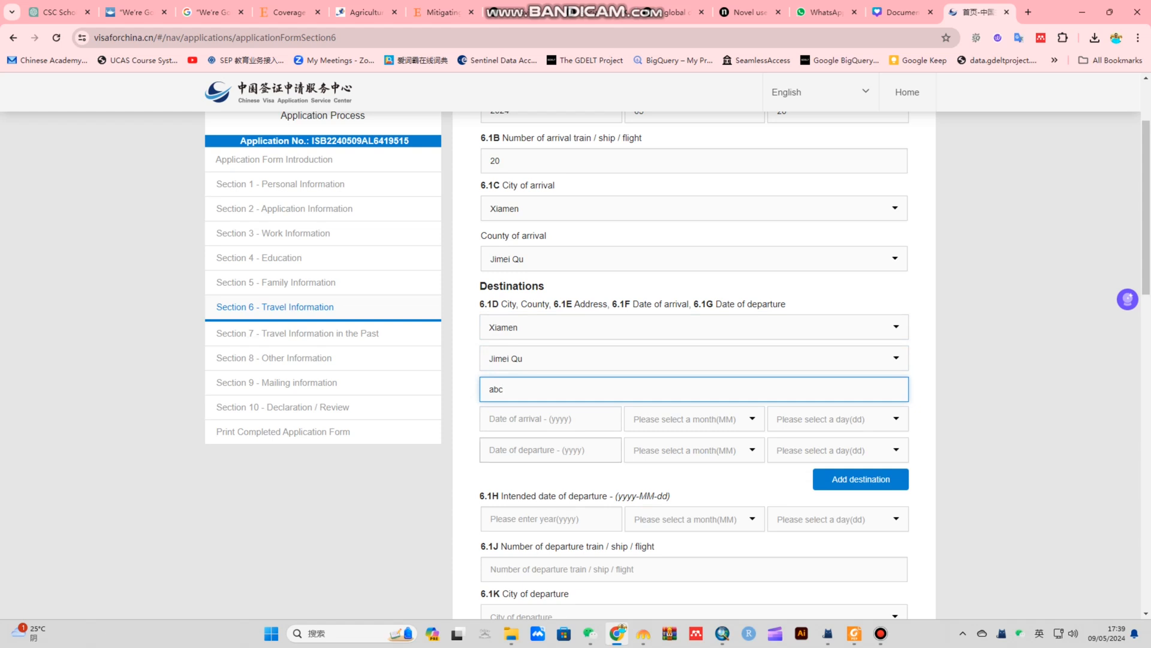
Set the destination arrival date to 2024-05-22
left_click(539, 418)
type("2024")
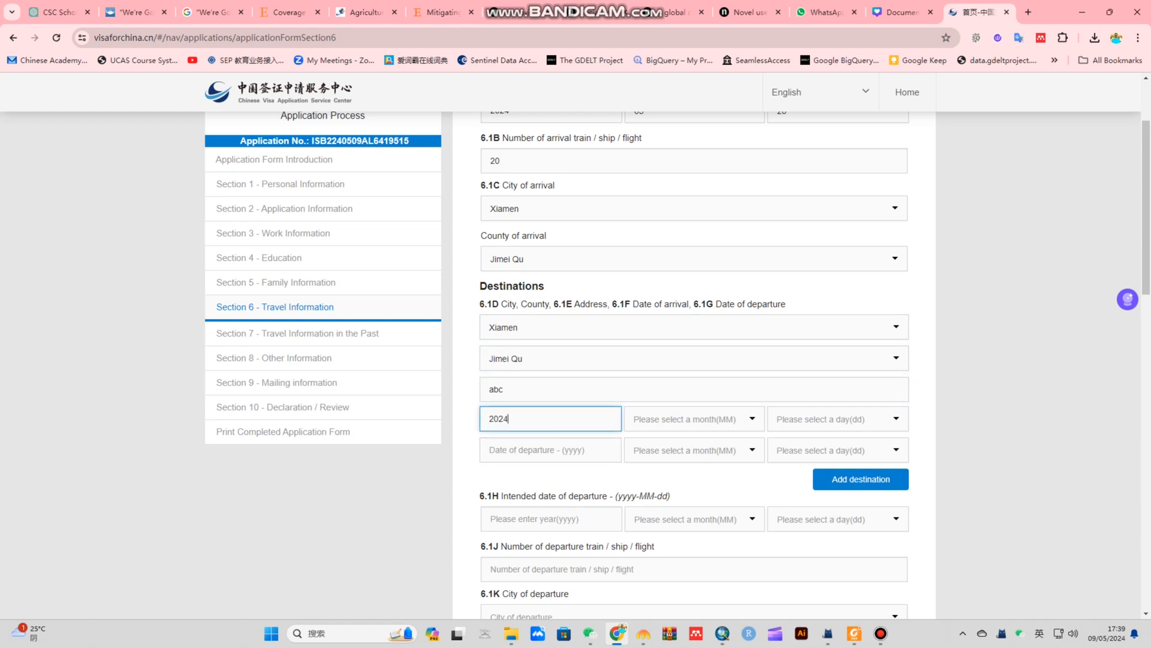
left_click(722, 419)
left_click(722, 505)
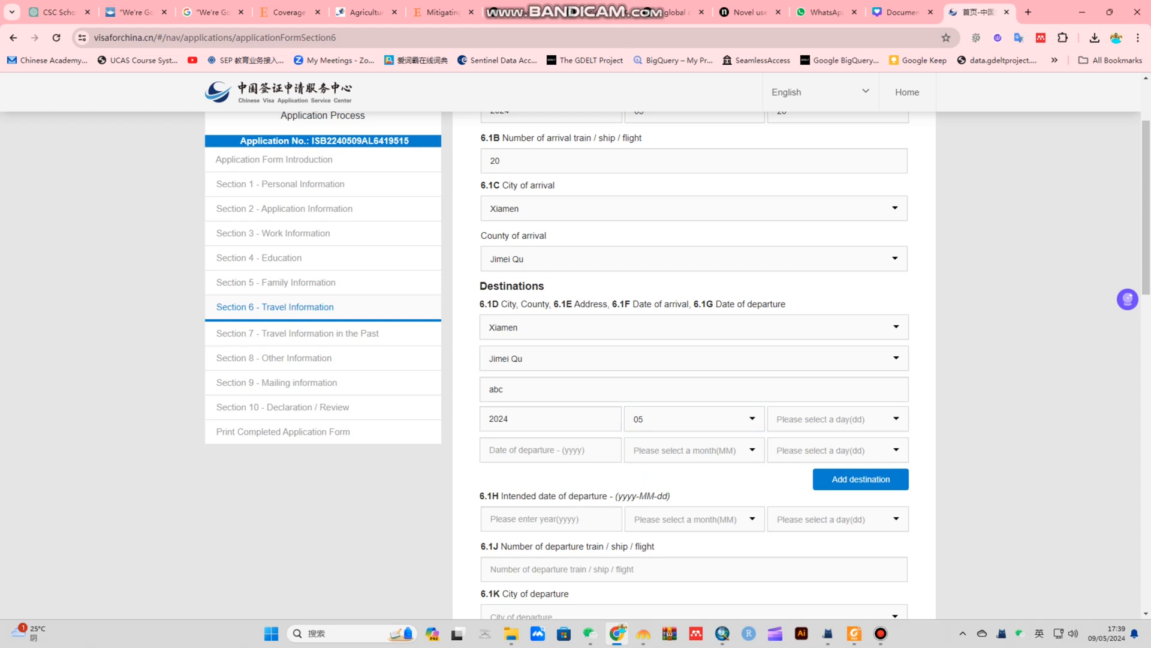
left_click(838, 419)
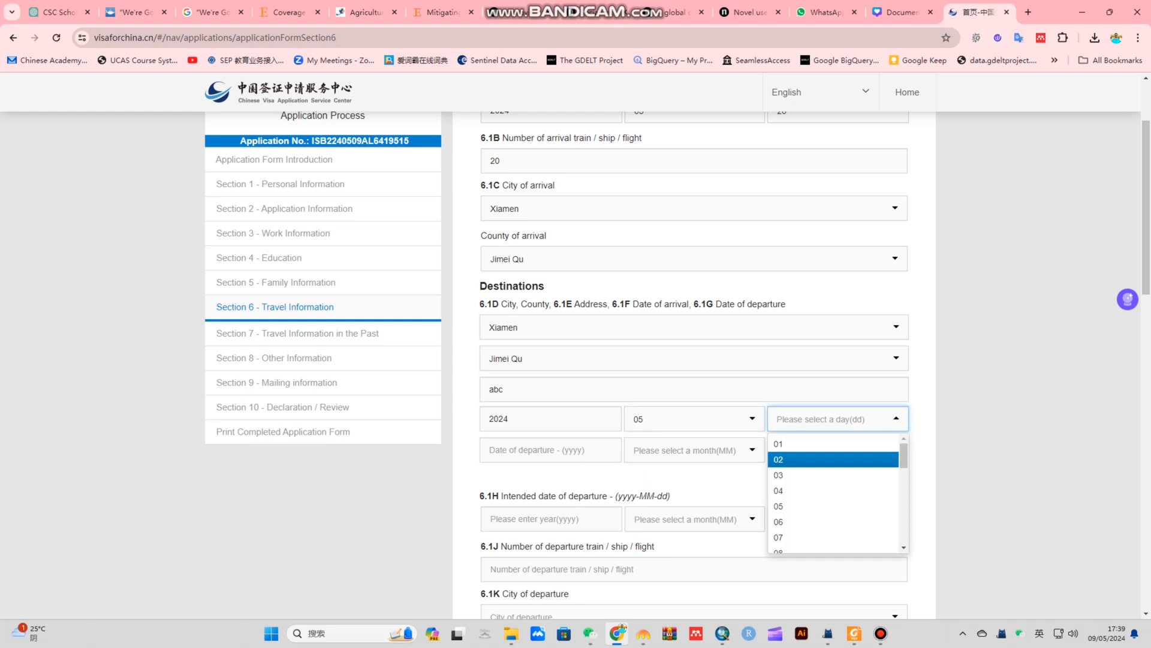
scroll(835, 488, "down", 2)
scroll(835, 492, "down", 3)
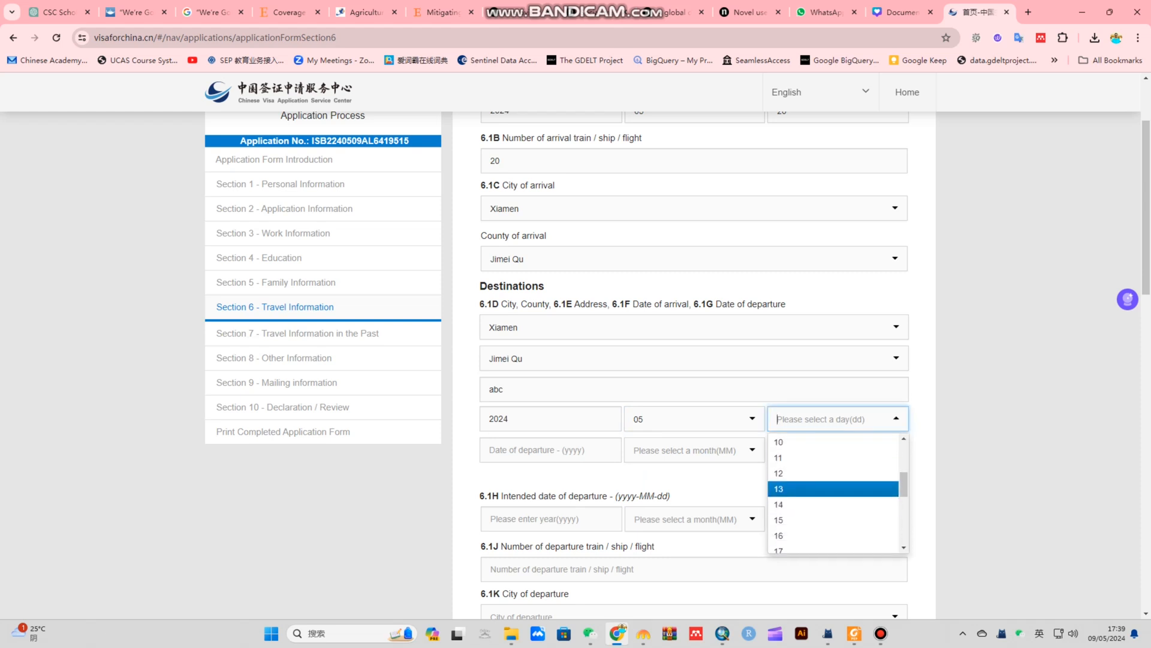
scroll(833, 488, "down", 1)
left_click(834, 470)
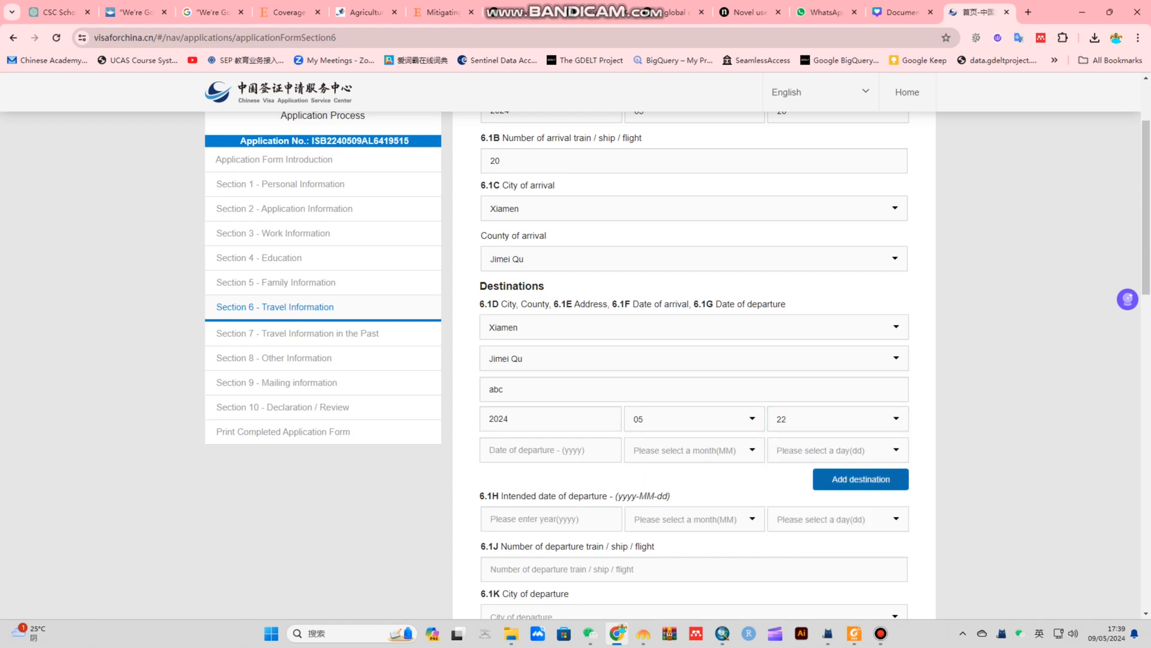
Set the destination departure date to 2024-05-21
left_click(550, 450)
type("2024")
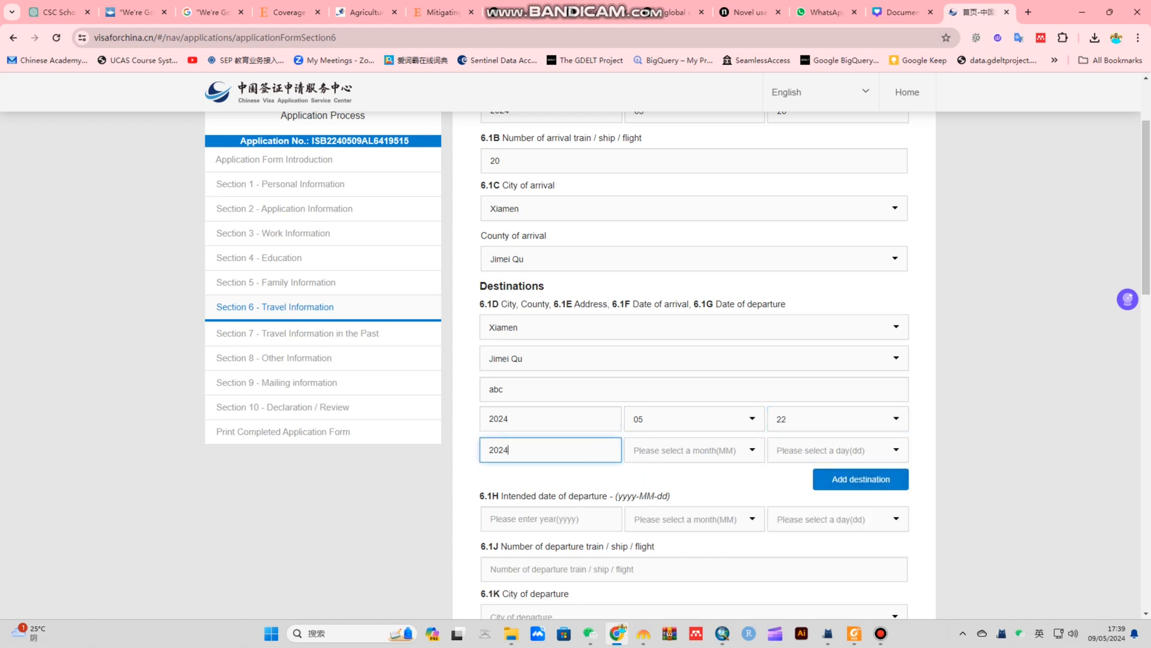
key("Tab")
key("Down")
key("Down")
key("Down")
key("Down")
key("Return")
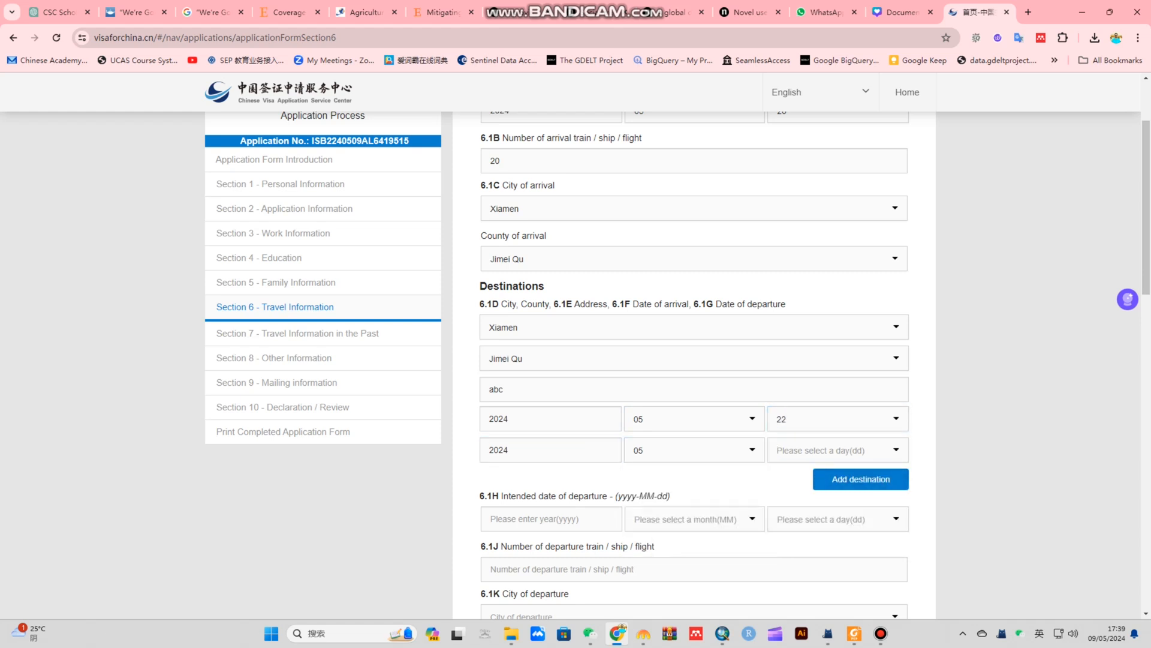
key("Tab")
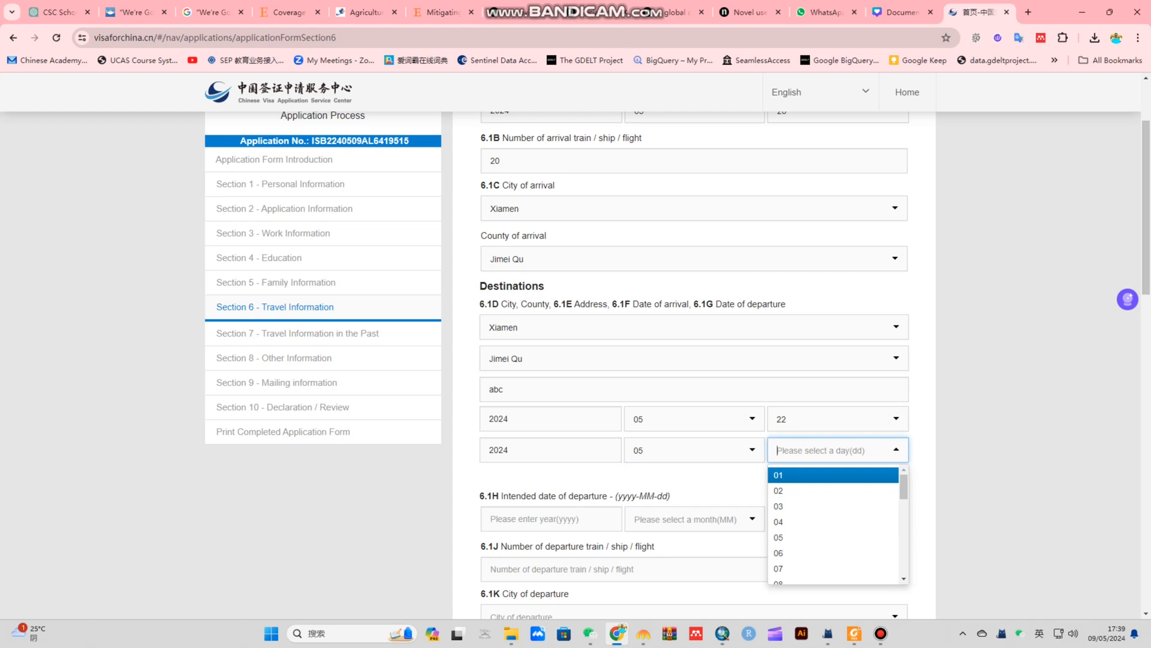
type("21")
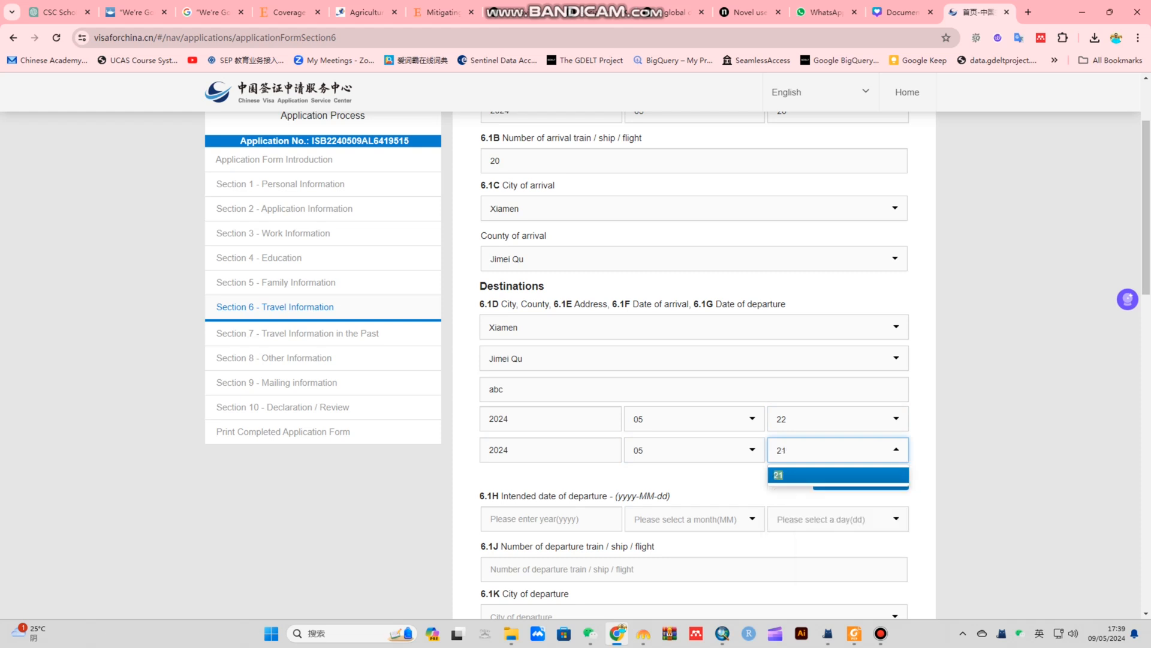
key("Return")
Set the intended departure date to 2024-05-20
scroll(694, 360, "down", 3)
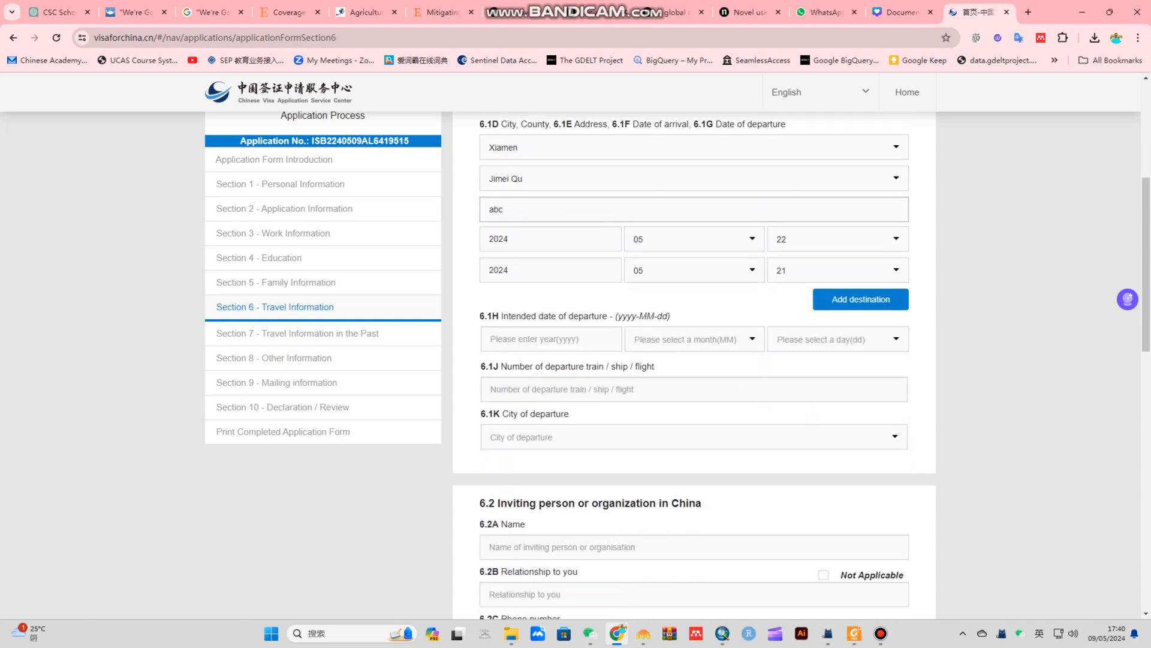
left_click(551, 339)
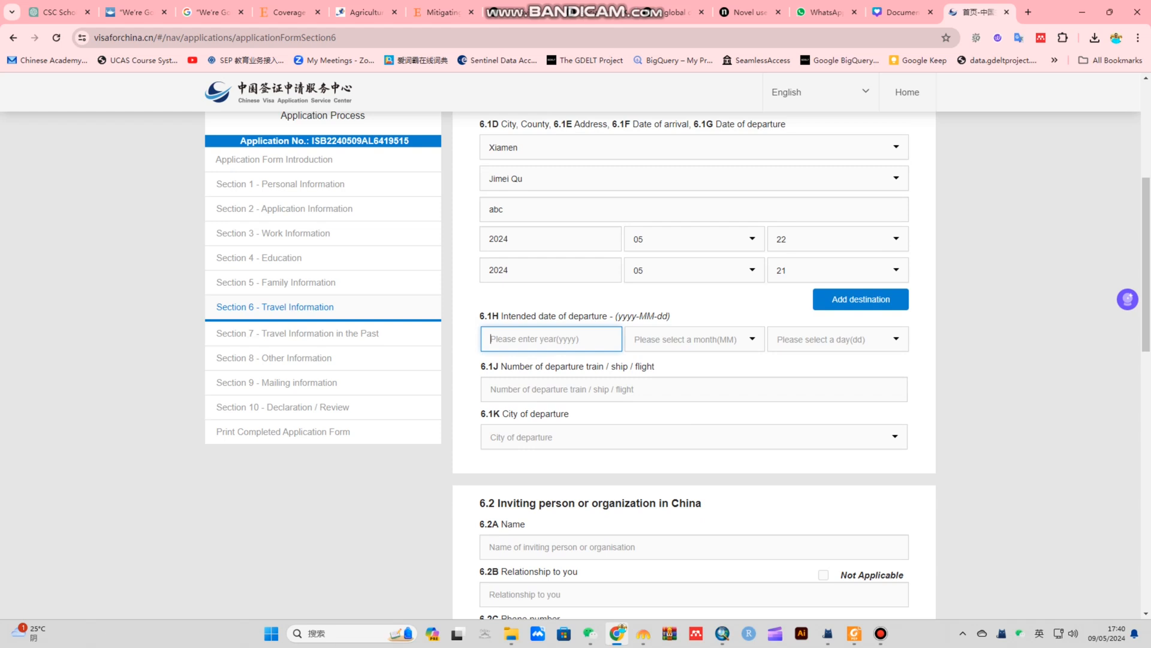
type("2024")
key("Tab")
key("Down")
key("Down")
key("Down")
key("Down")
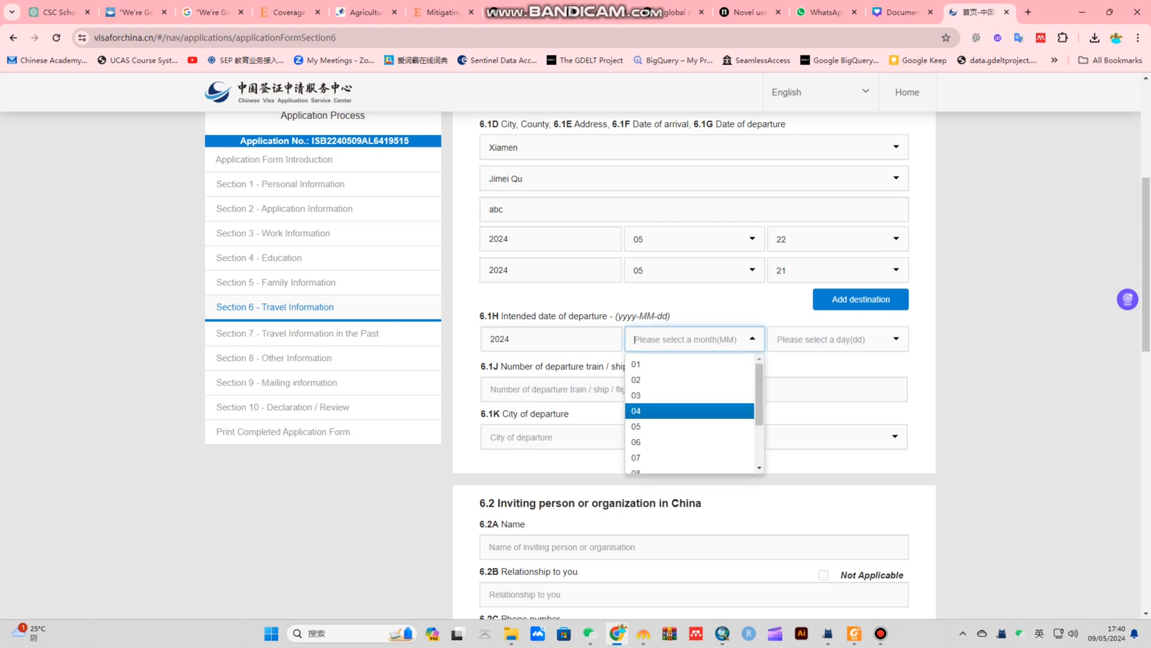
key("Return")
key("Tab")
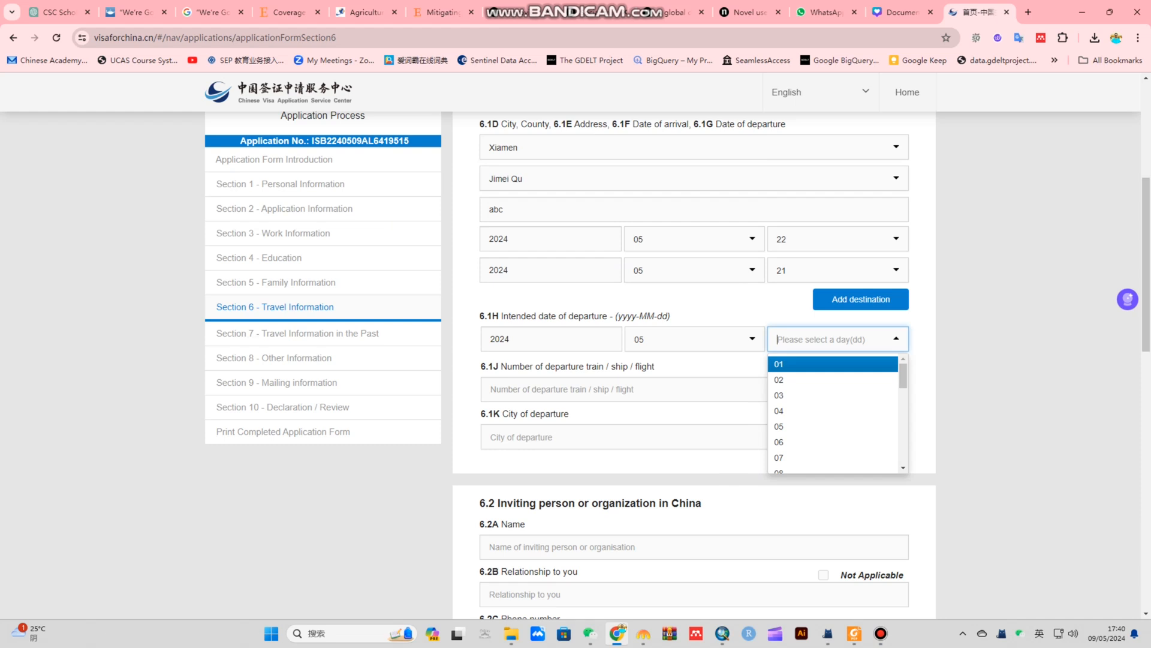
type("20")
key("Return")
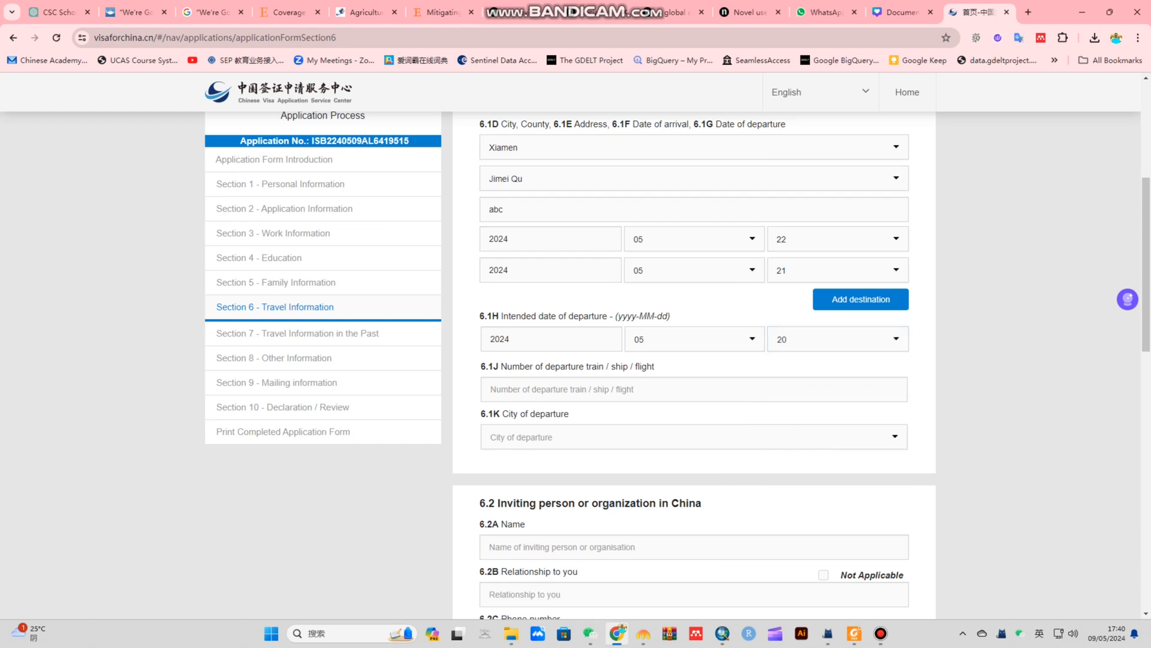
Enter departure flight number 20 and initially pick Xiamen as the departure city
left_click(694, 389)
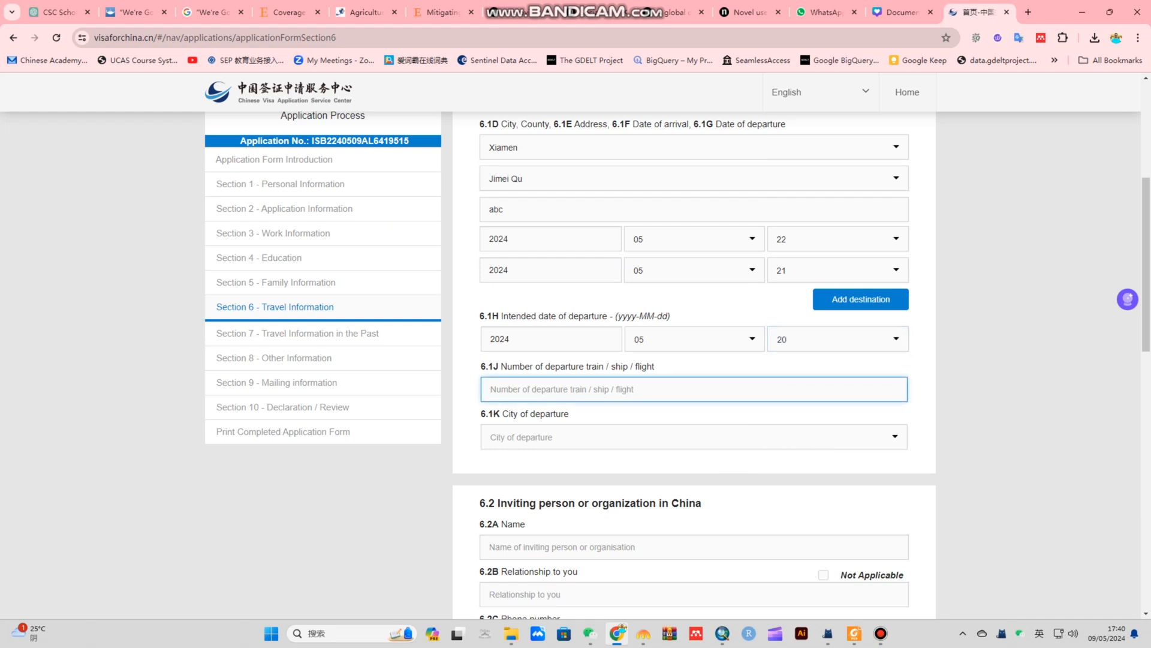
type("20")
key("Tab")
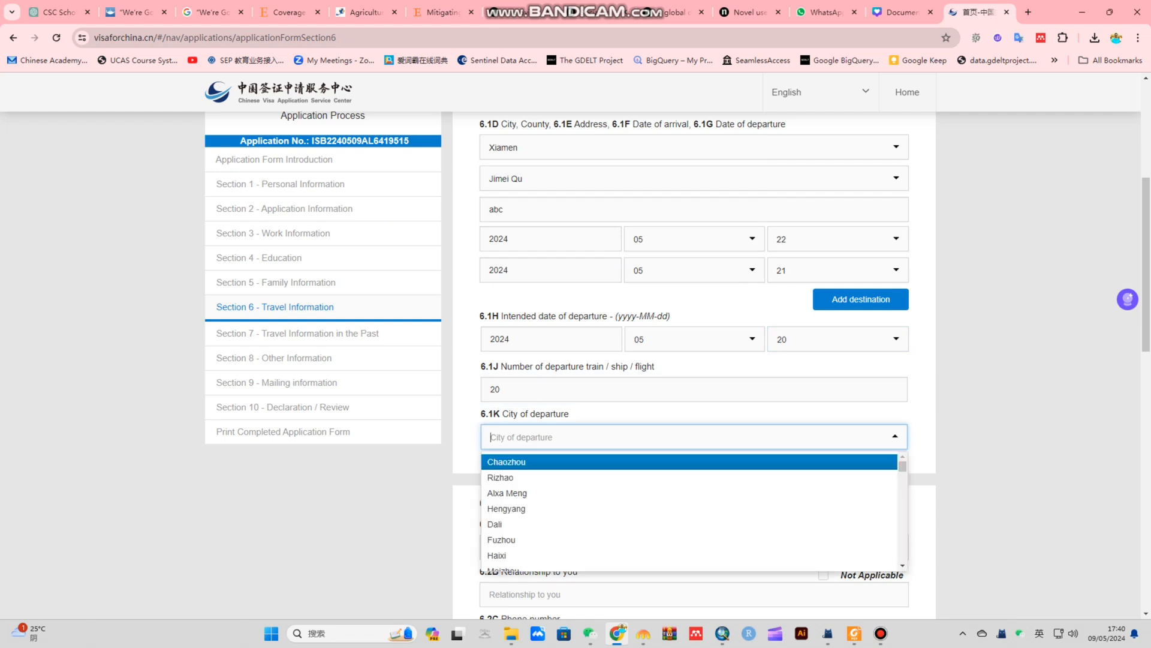
type("xiamen")
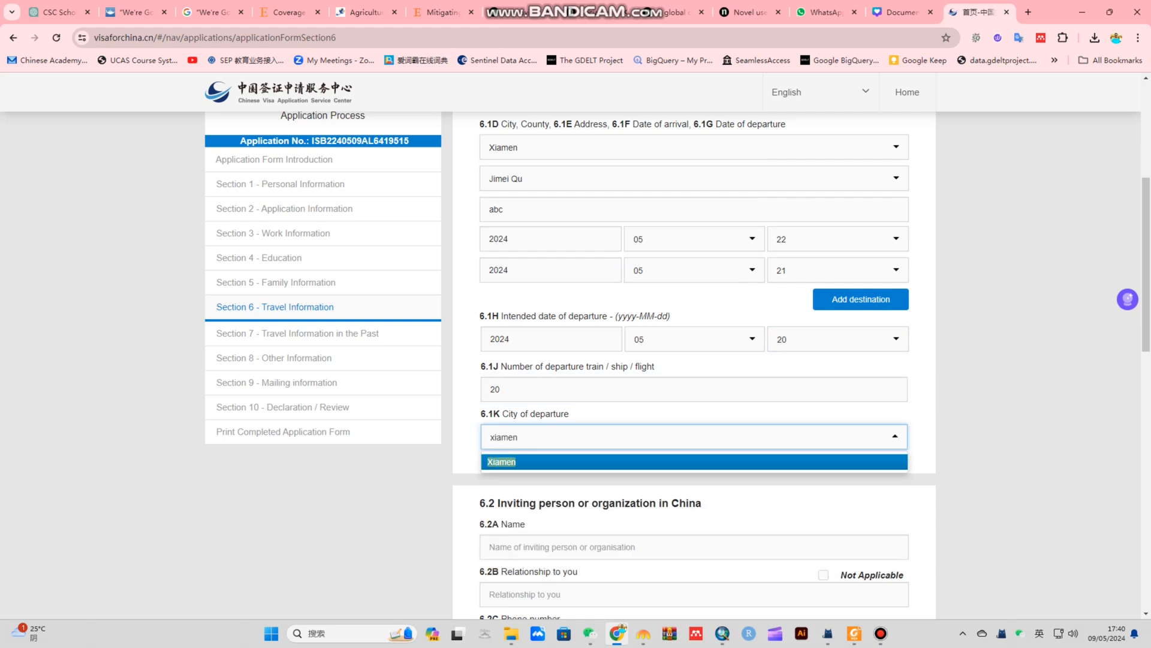
key("Return")
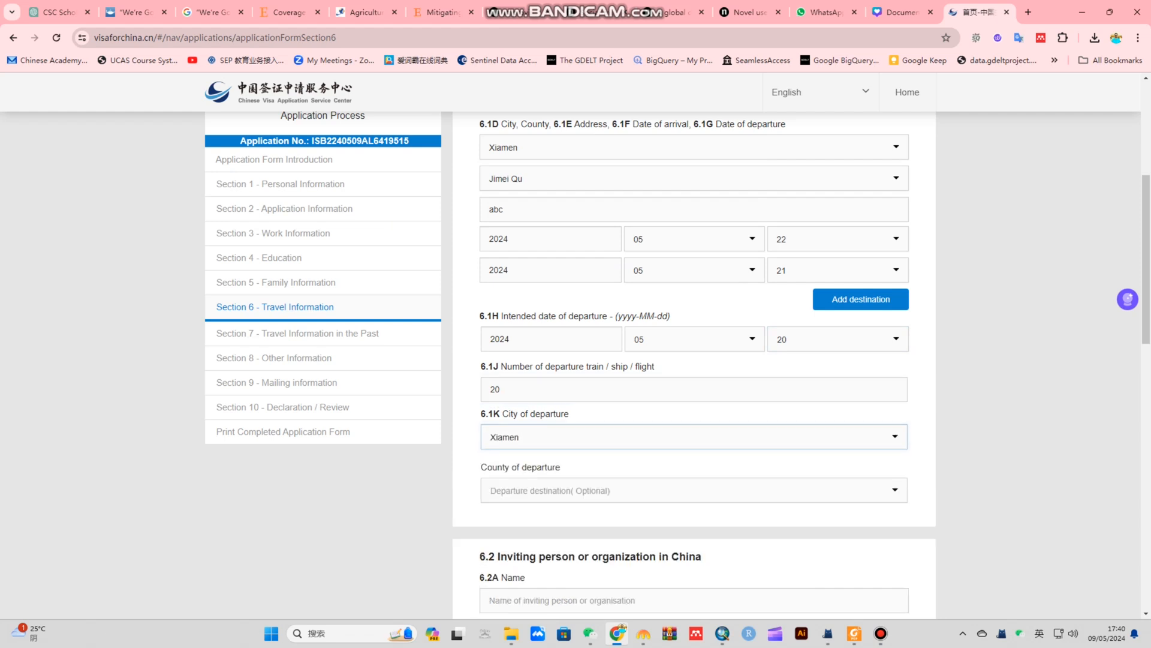
Change the departure city to Guangzhou and choose Nansha QU as departure county
left_click(694, 490)
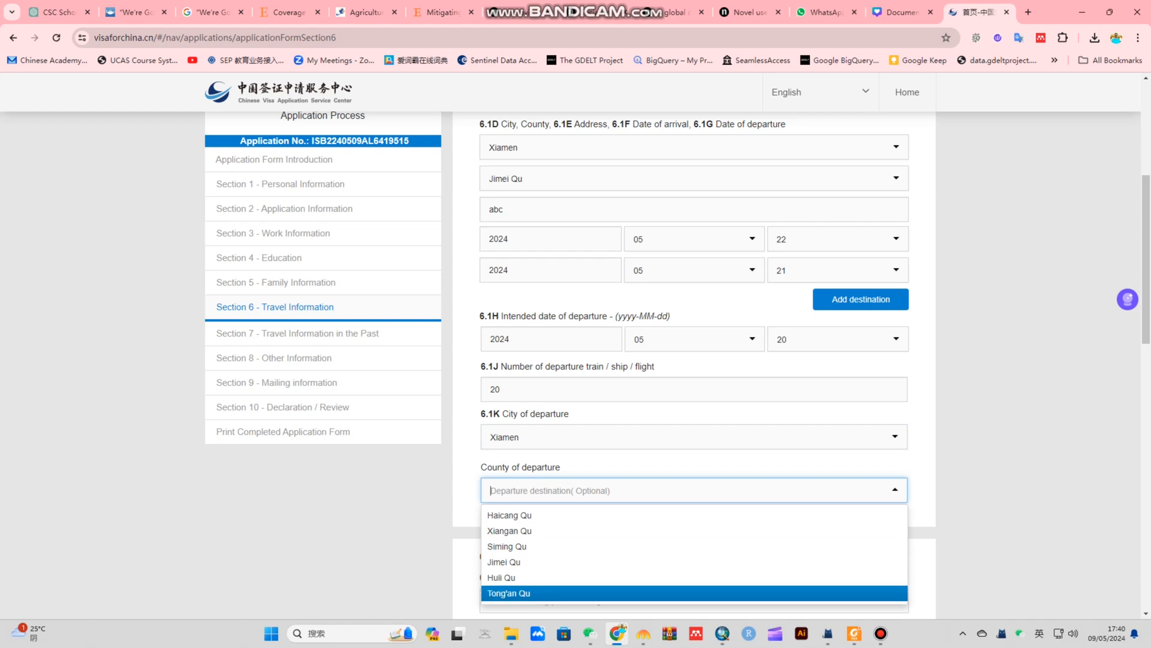
left_click(694, 436)
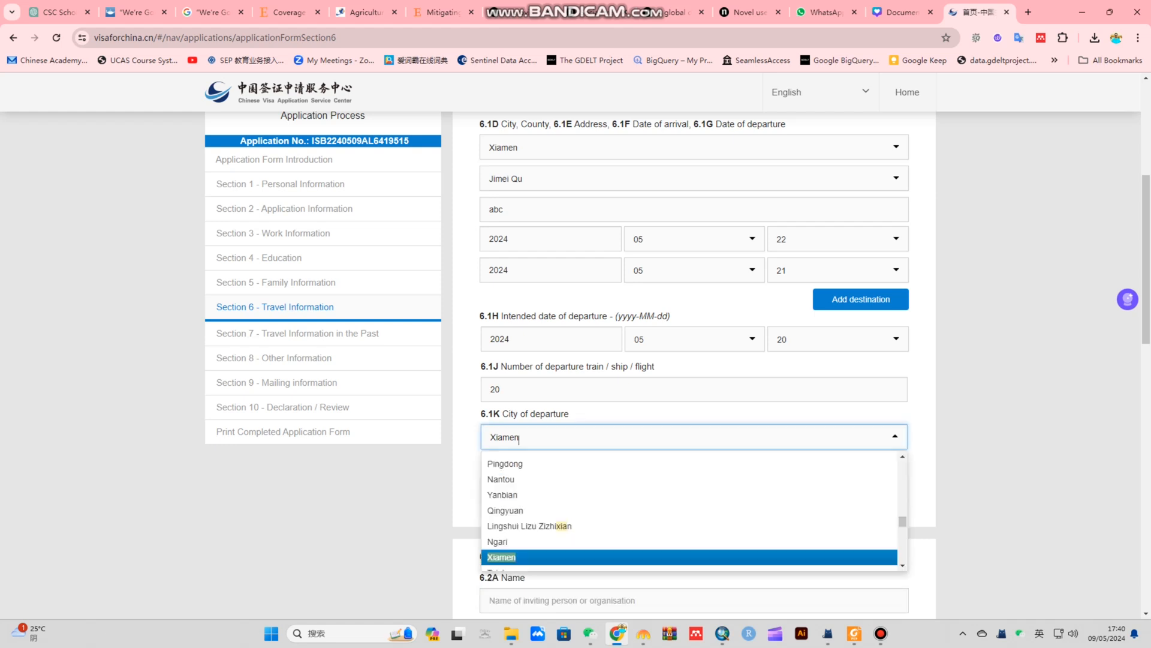
left_click(694, 437)
left_click(693, 437)
key("BackSpace")
key("BackSpace")
key("BackSpace")
key("BackSpace")
key("BackSpace")
key("BackSpace")
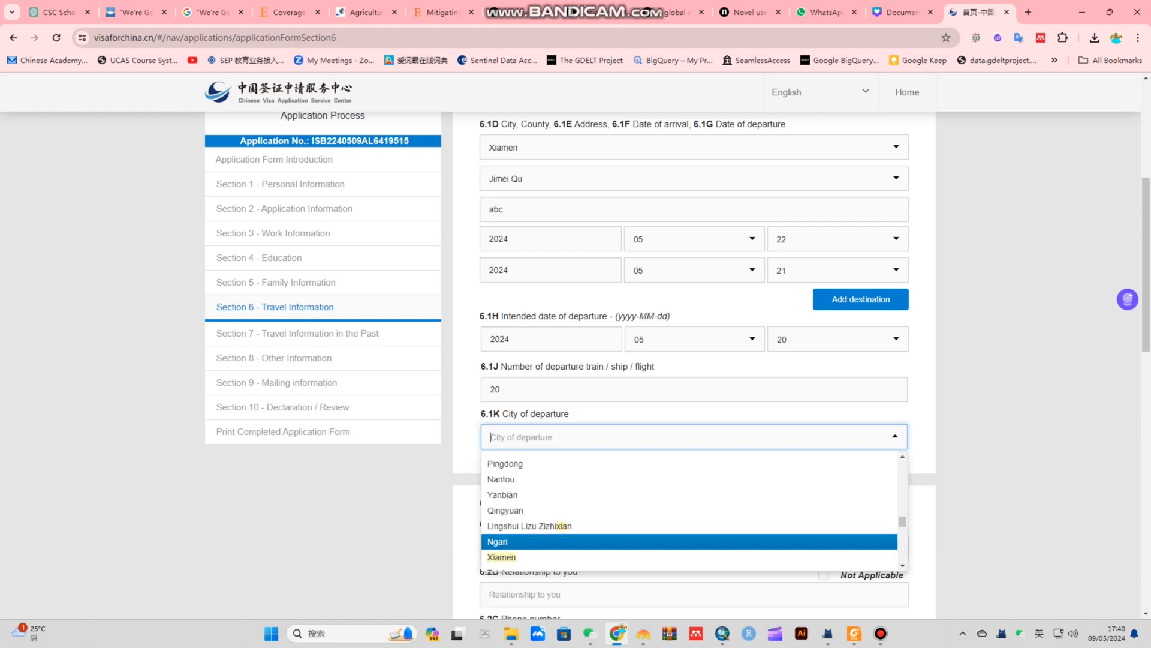
type("guang")
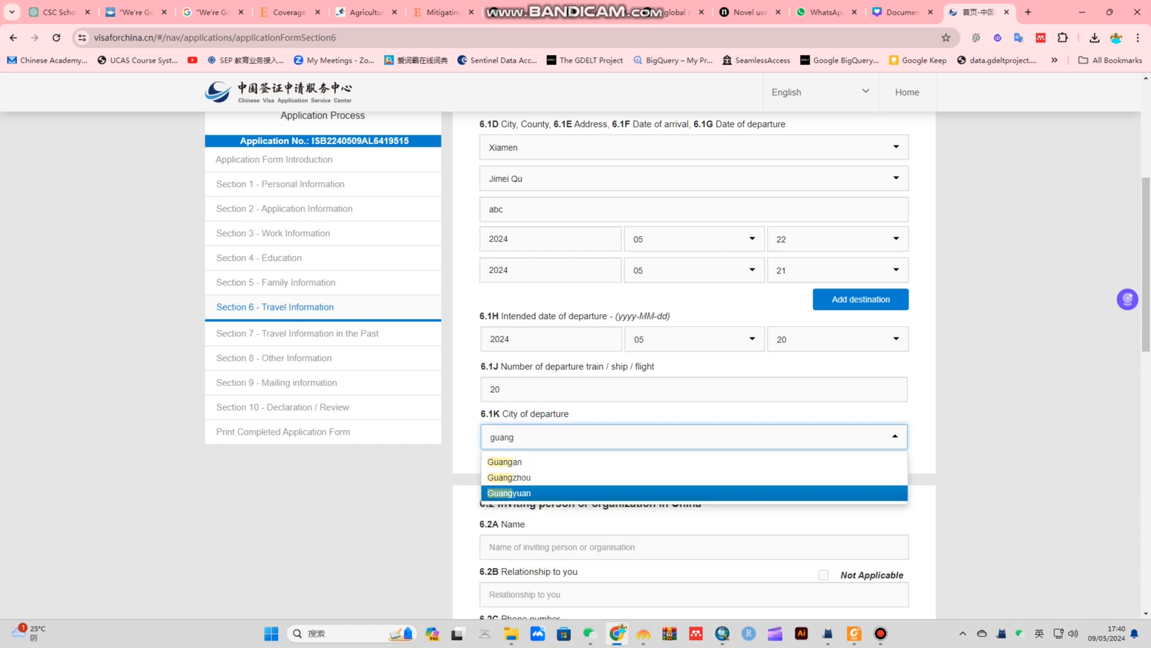
left_click(540, 478)
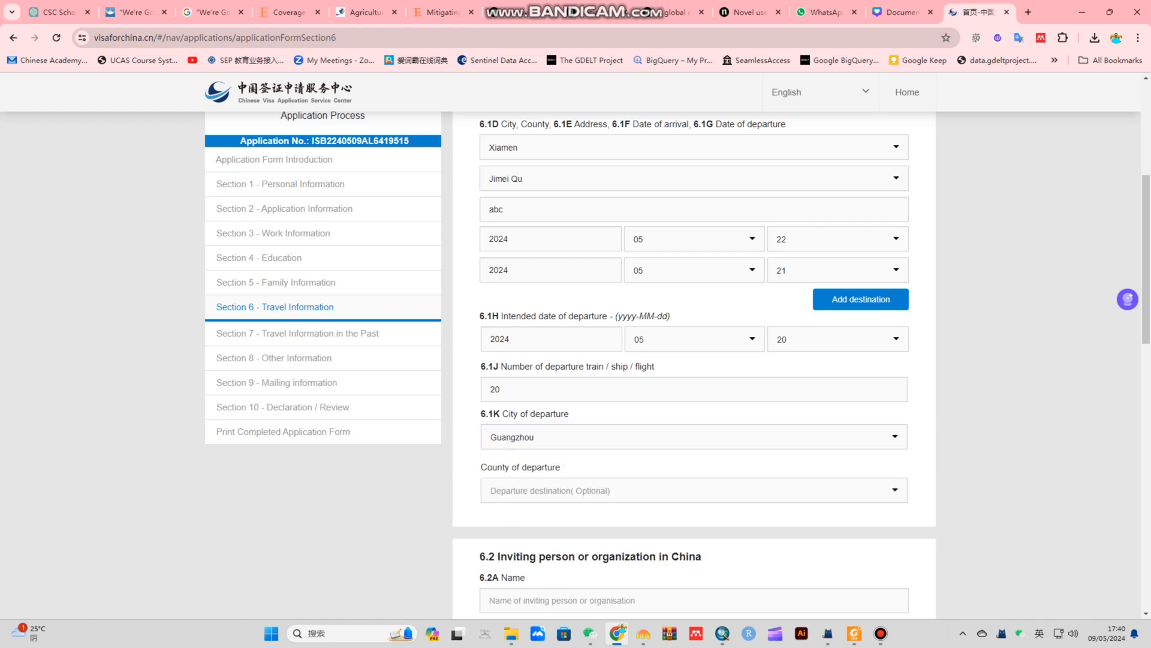
left_click(540, 490)
left_click(528, 547)
Enter the inviting person's name, relationship Supervisor, phone number and e-mail address
scroll(695, 365, "down", 3)
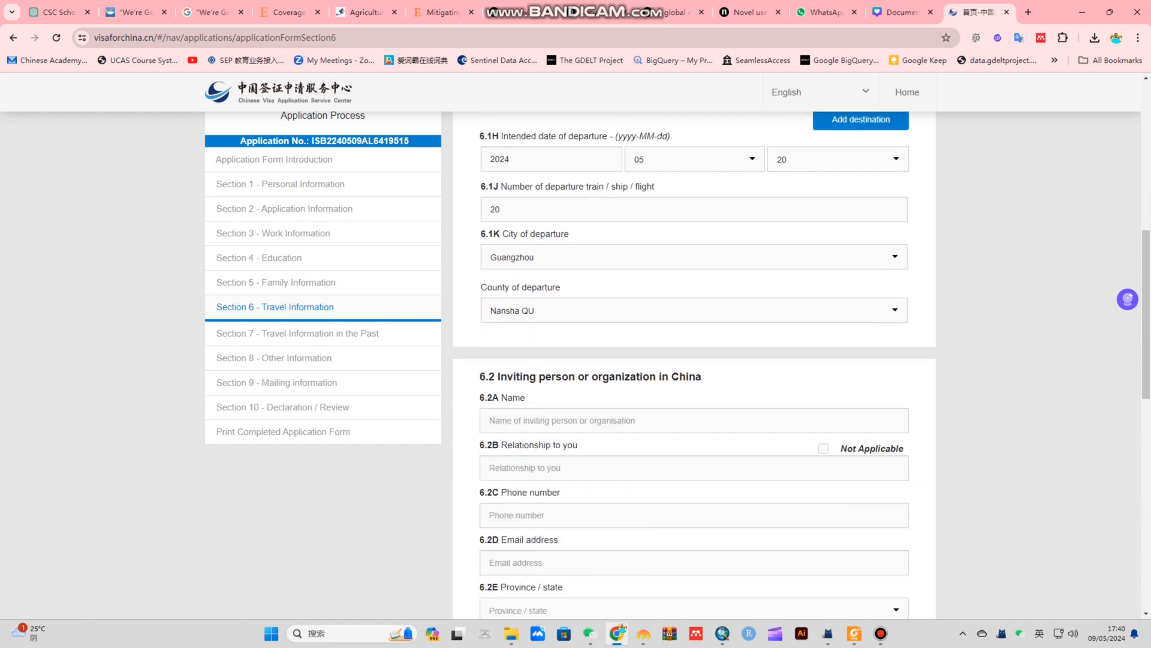
scroll(694, 365, "down", 3)
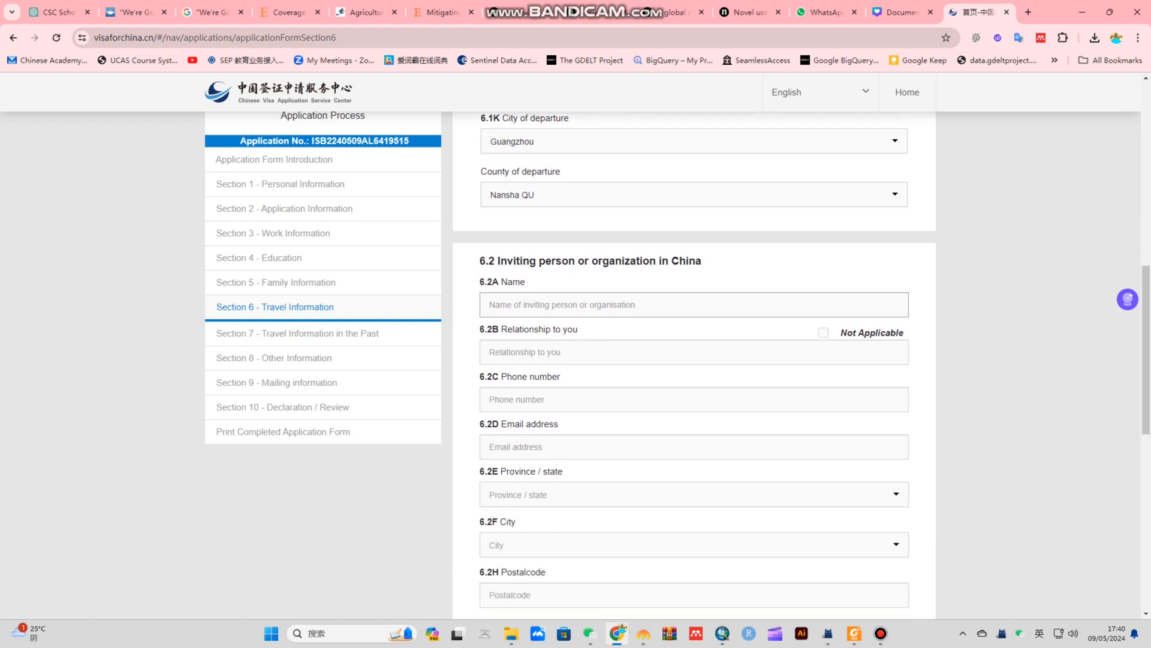
left_click(694, 240)
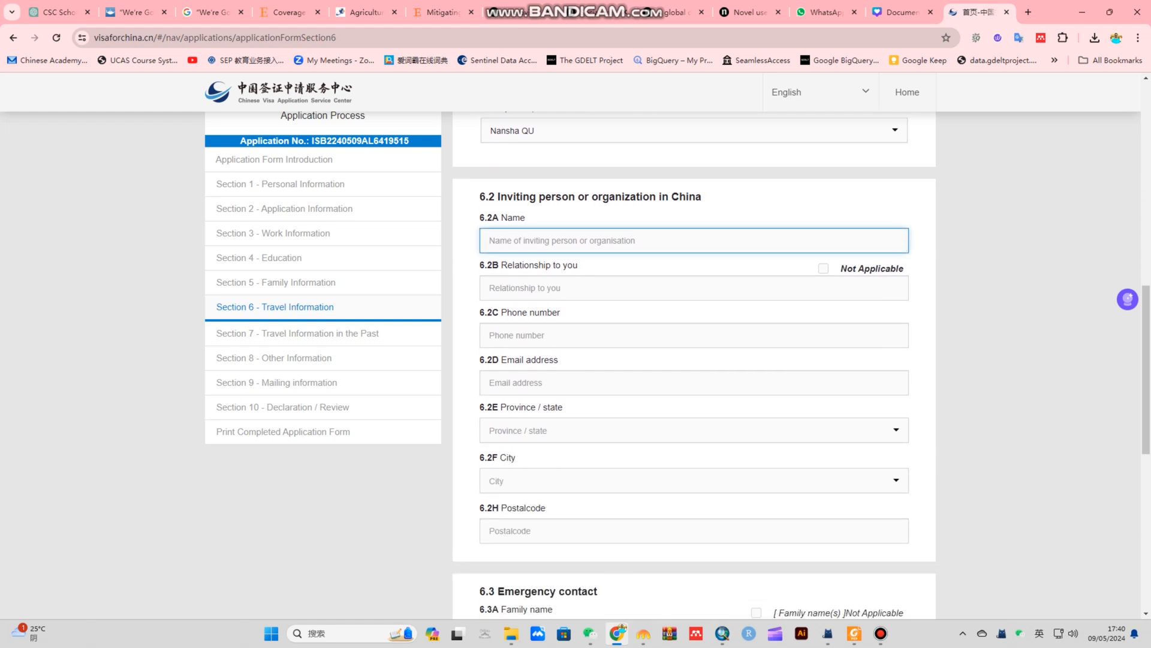
type("ABC")
left_click(694, 288)
type("Supervisor")
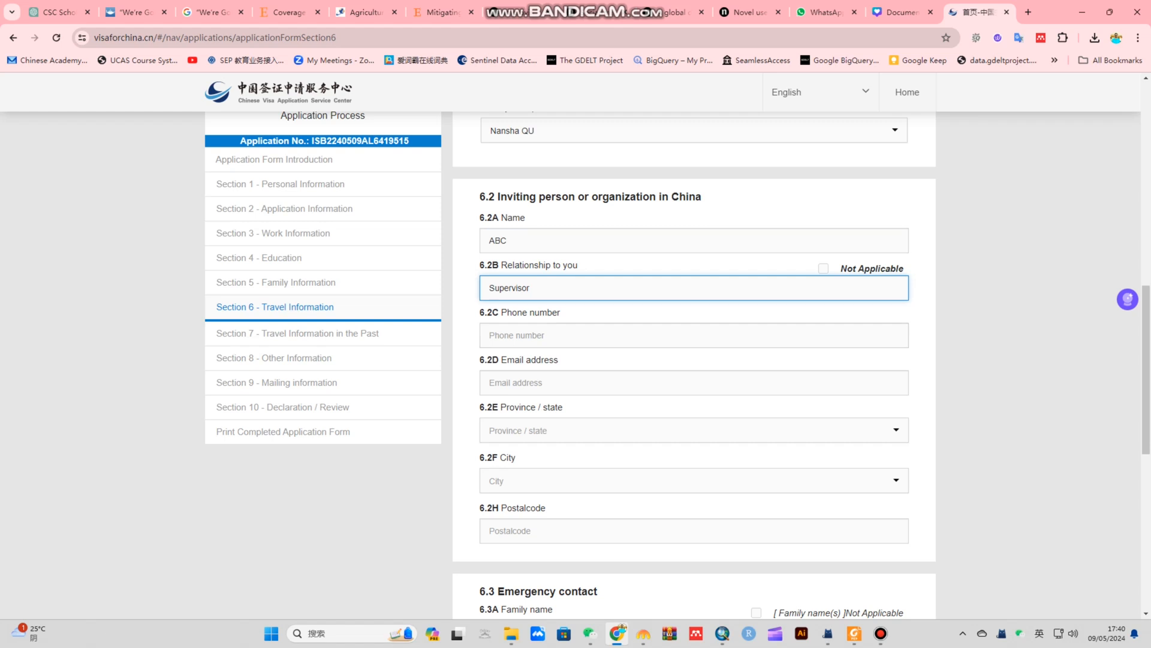
left_click(694, 335)
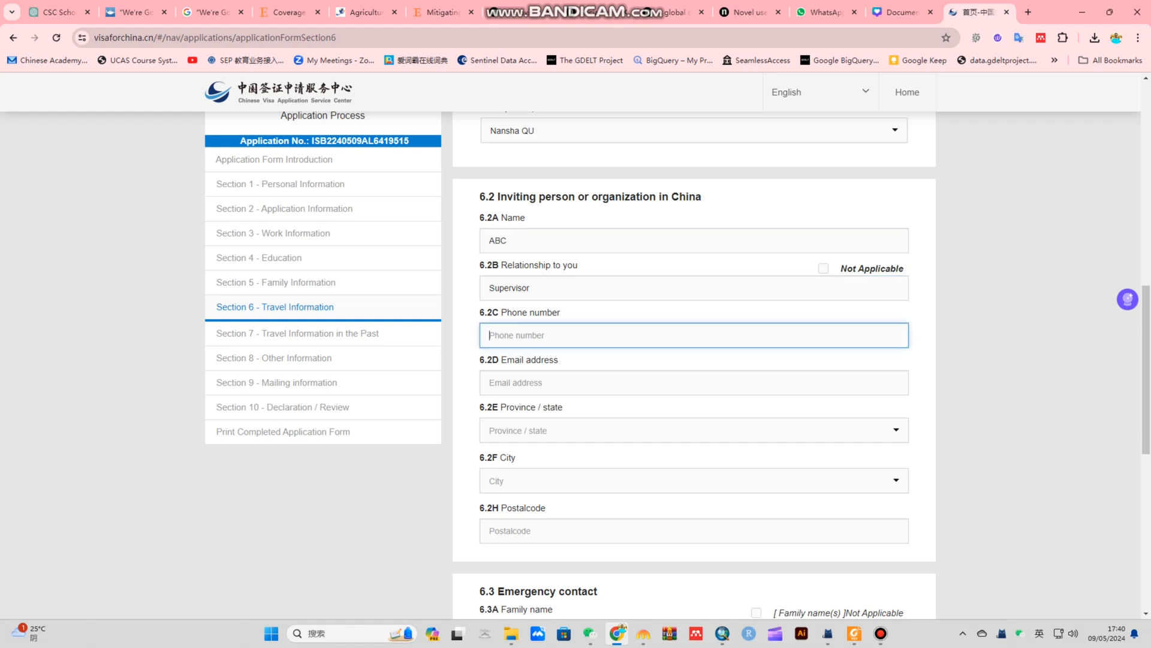
type("123456789")
left_click(694, 383)
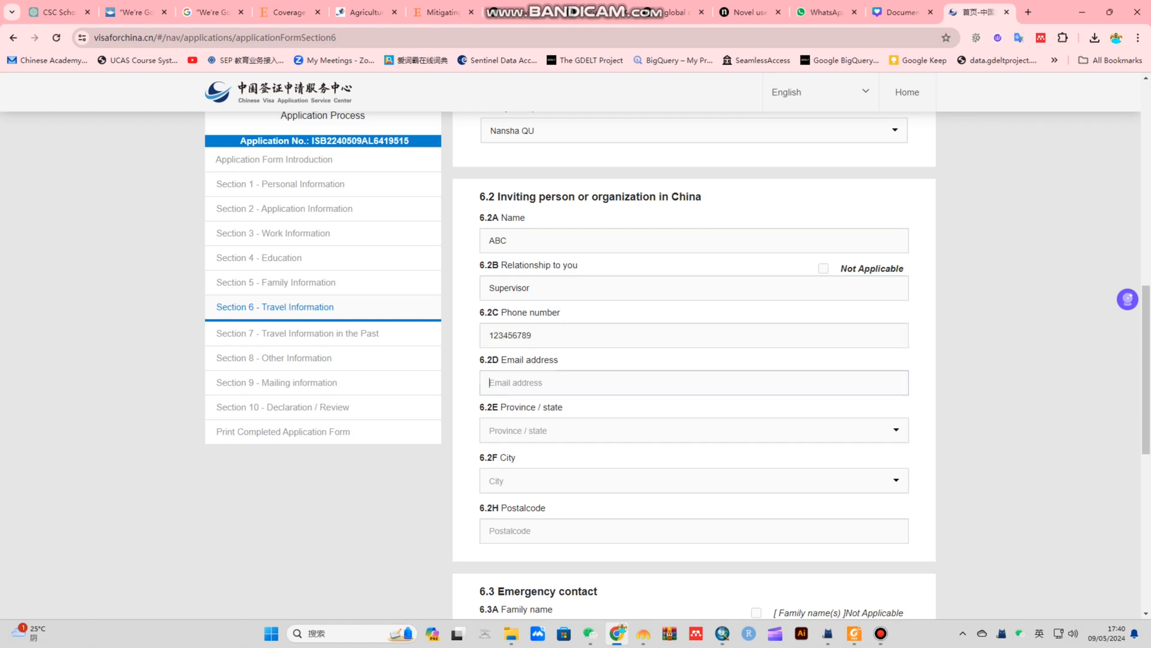
type("abc@gmail.com")
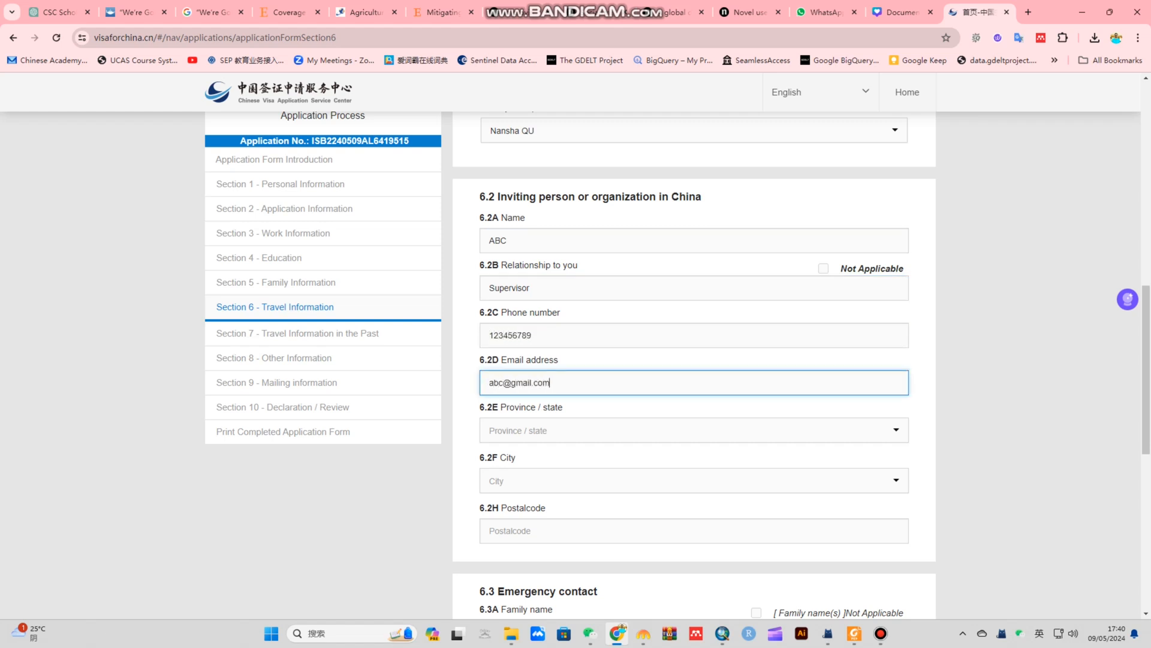
Set the inviter's address to FuJian, Xiamen, Jimei Qu and enter the postal code
scroll(694, 359, "down", 2)
left_click(694, 310)
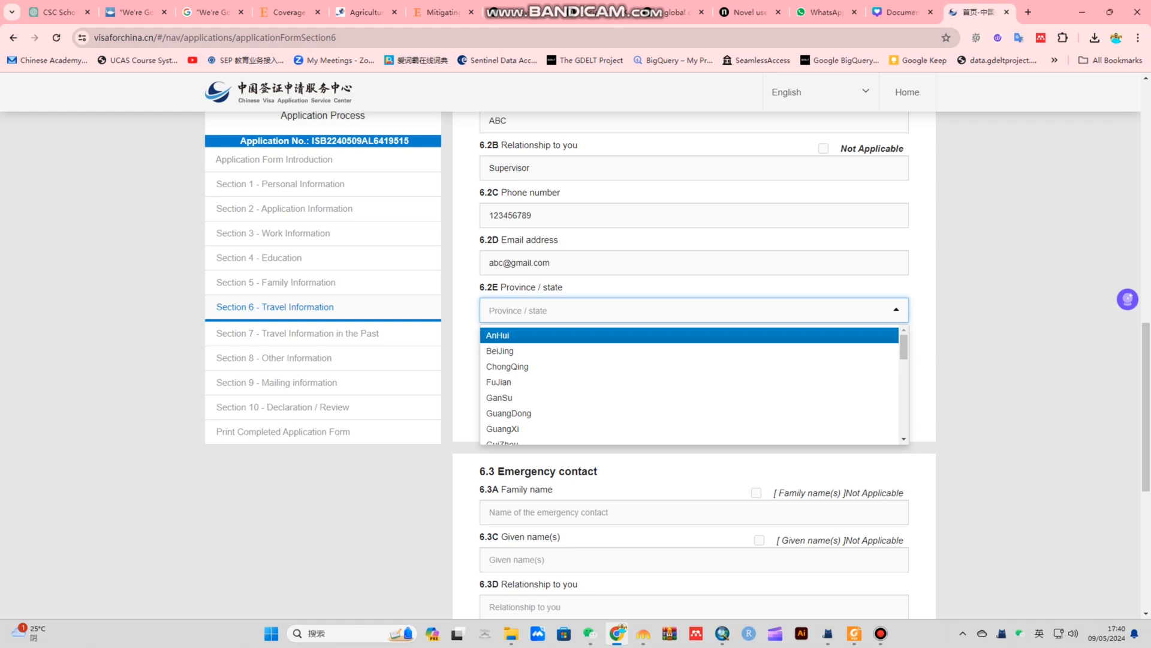
type("fuj")
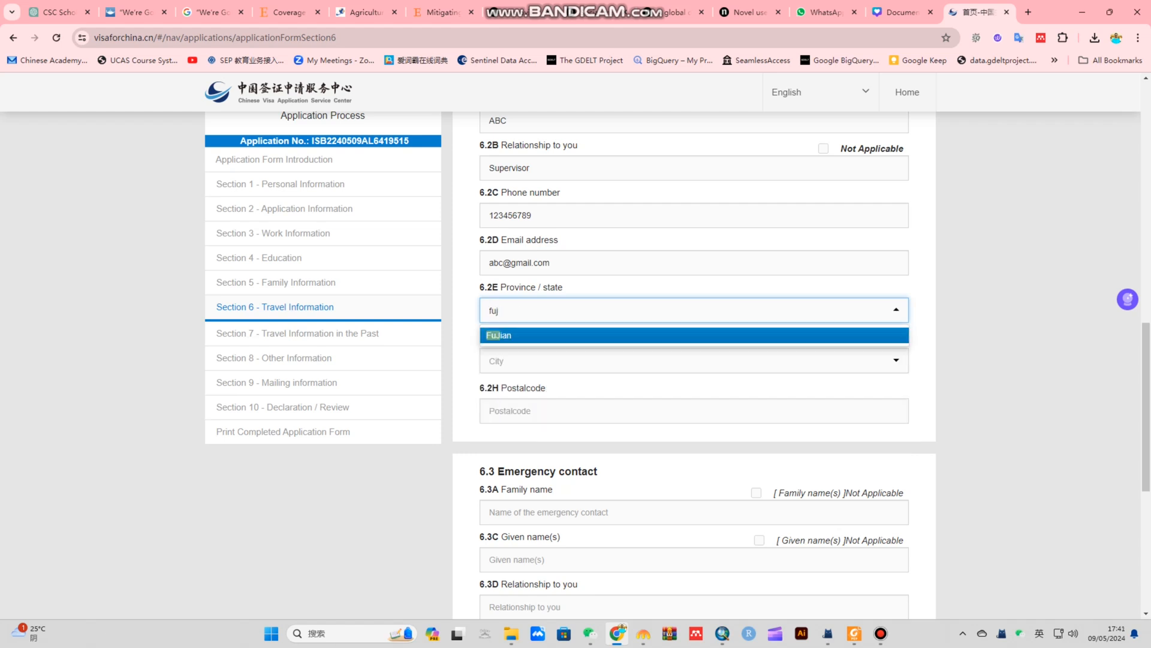
key("Return")
key("Tab")
type("xiam")
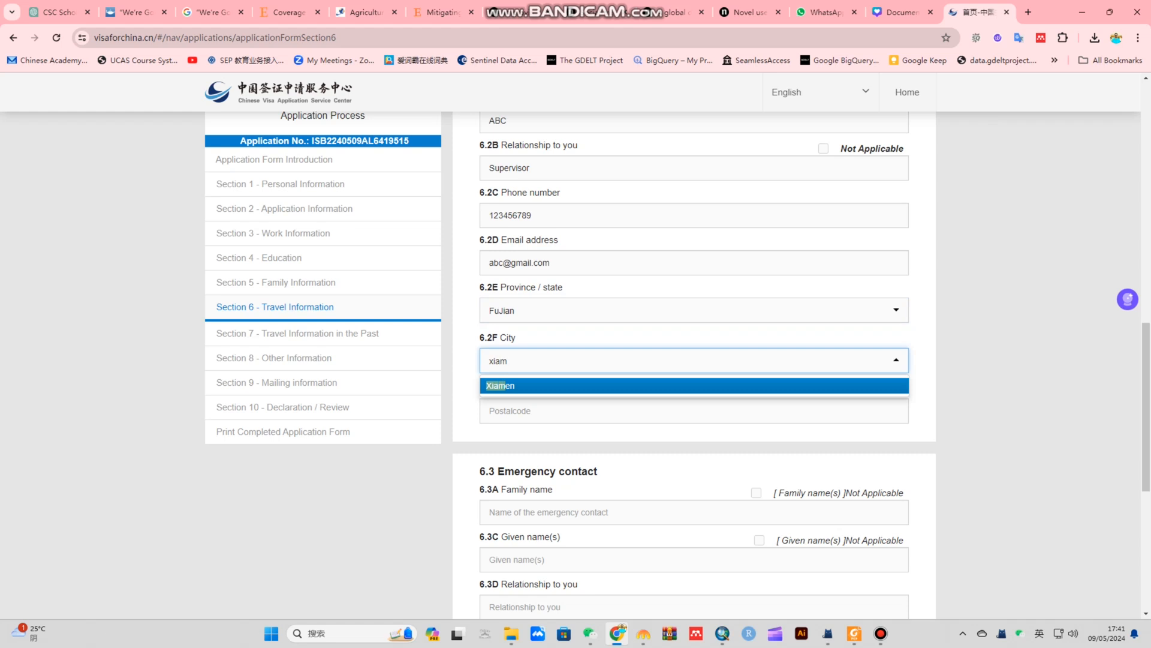
key("Return")
key("Tab")
key("Down")
key("Down")
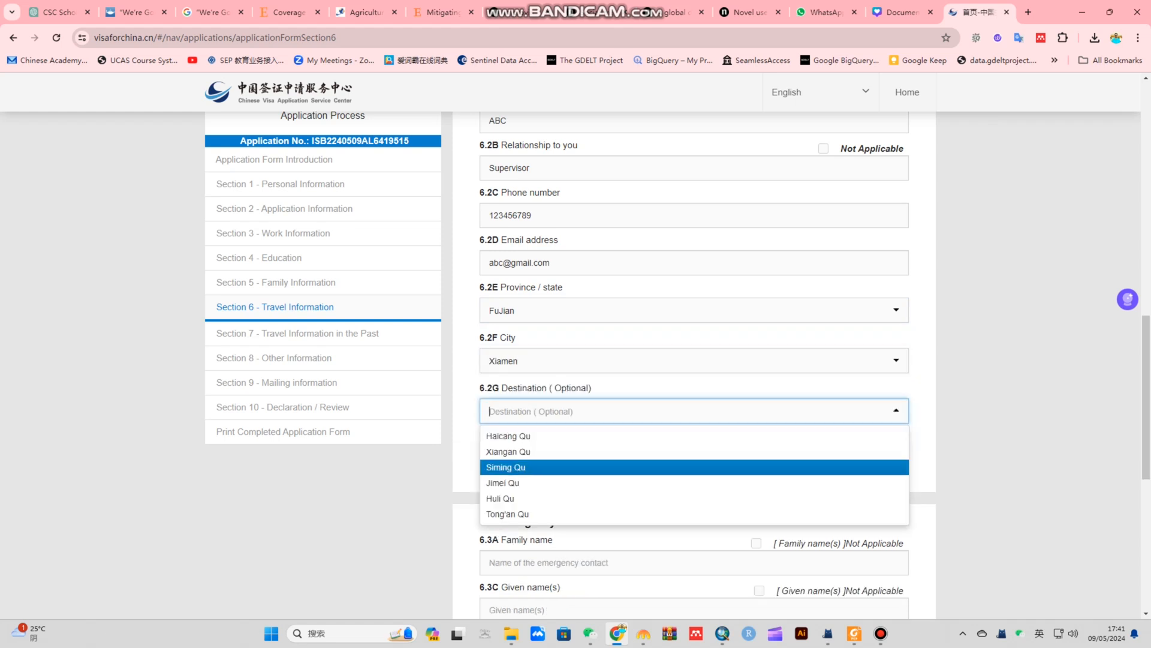
key("Down")
key("Return")
key("Tab")
type("1234")
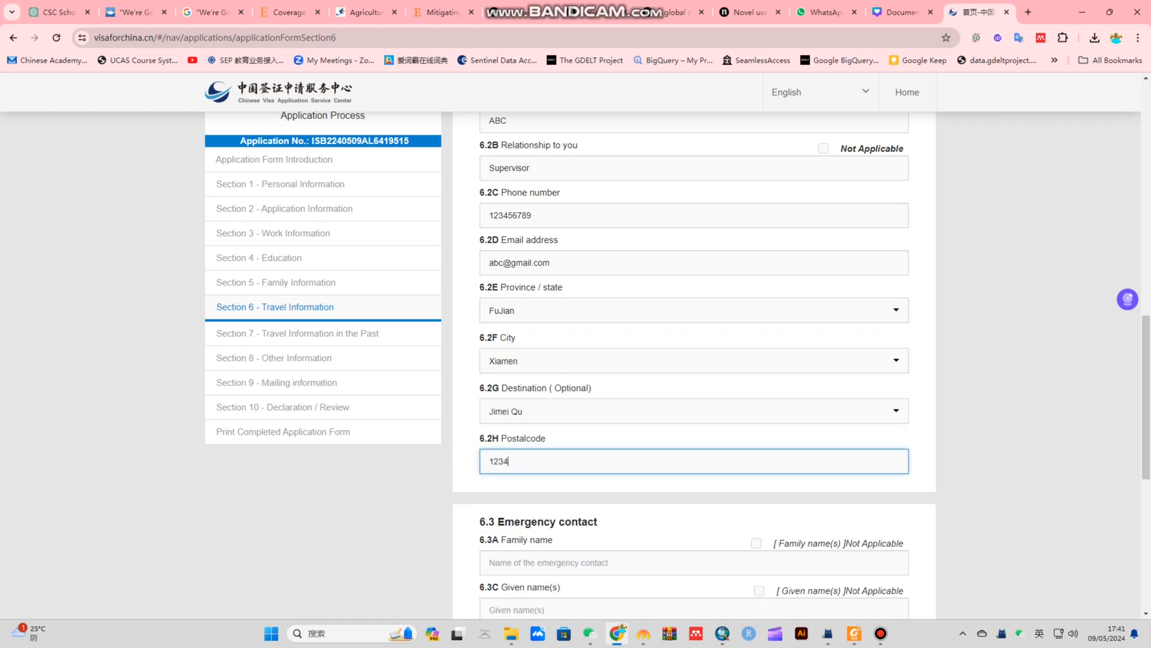
type("56")
scroll(693, 359, "down", 4)
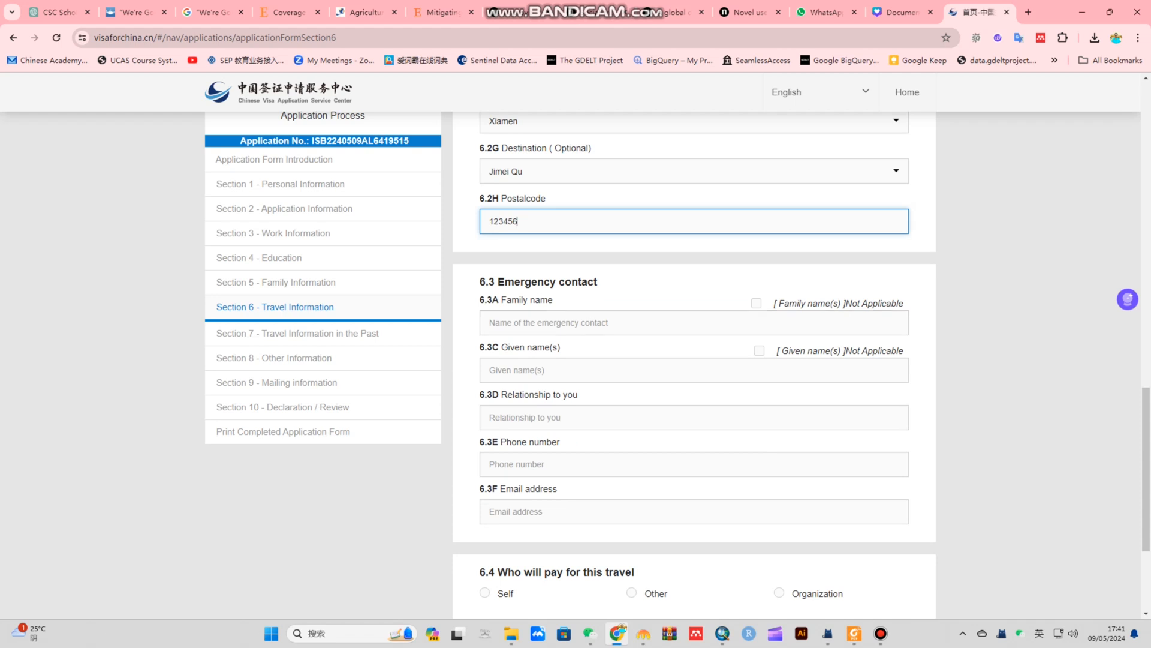
Enter the emergency contact's given name and family name
left_click(694, 322)
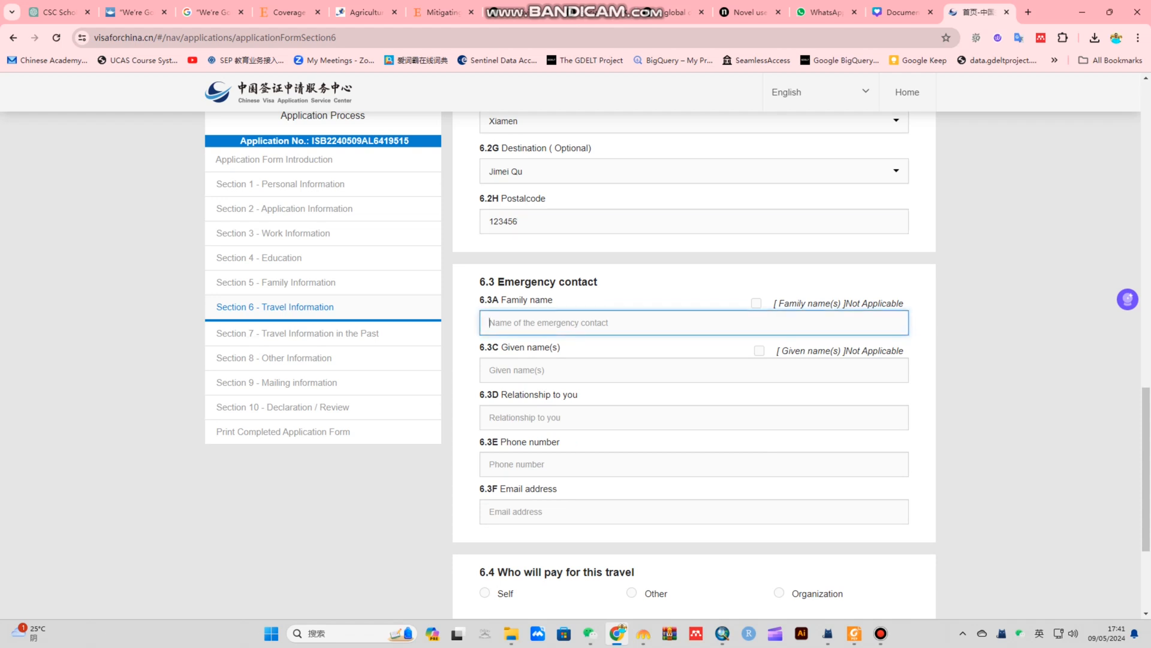
left_click(694, 370)
type("m")
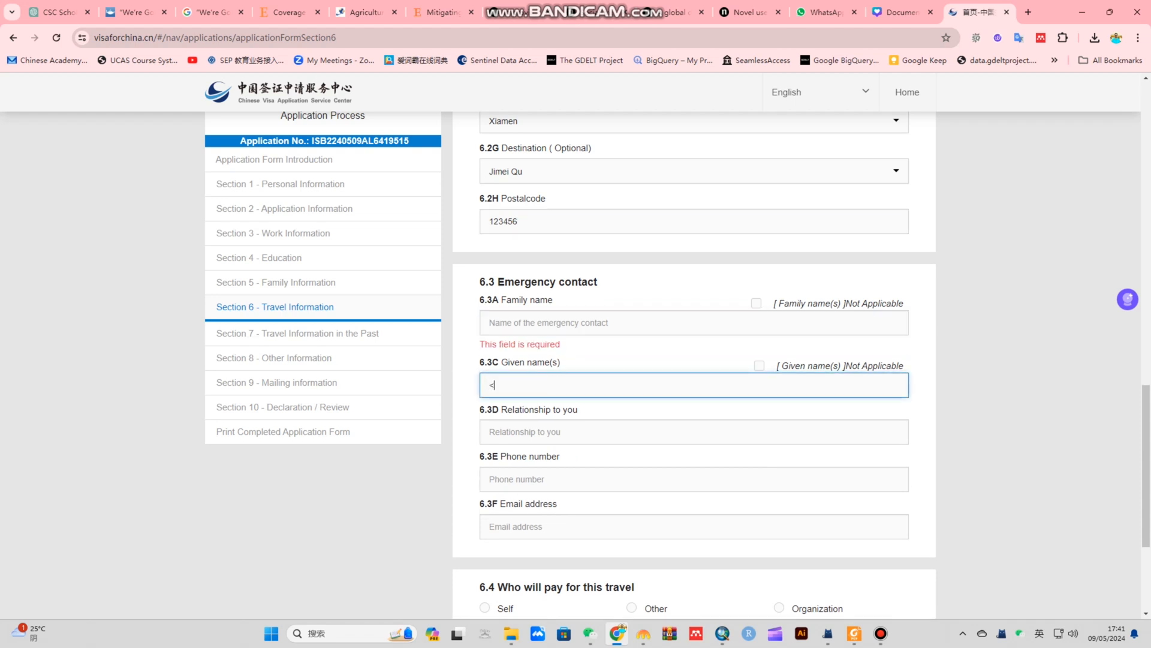
key("BackSpace")
type("Muhammad")
left_click(694, 322)
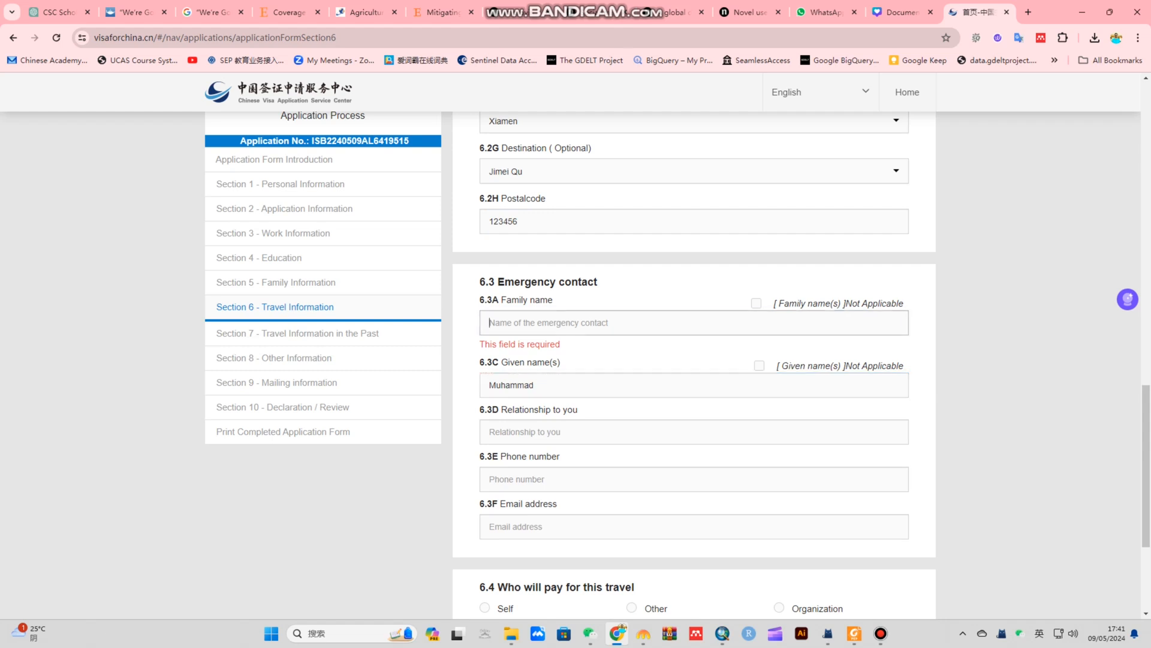
type("Ali")
Set the contact's relationship to Brother and enter their phone number and e-mail
scroll(694, 300, "down", 2)
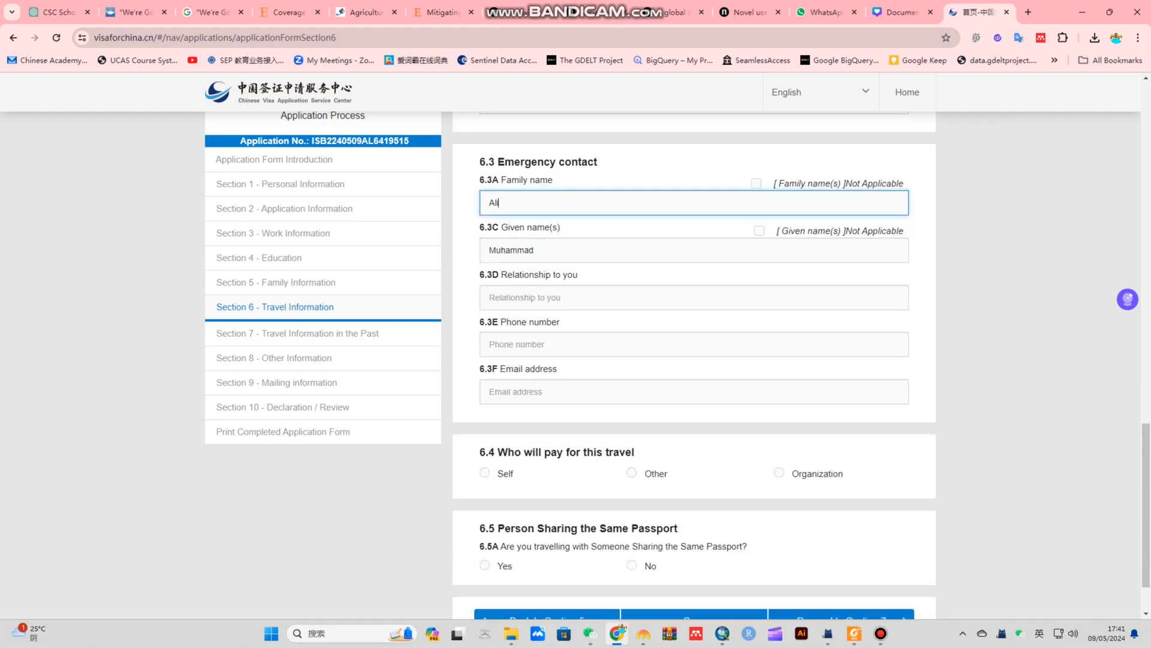
left_click(694, 297)
type("Brother")
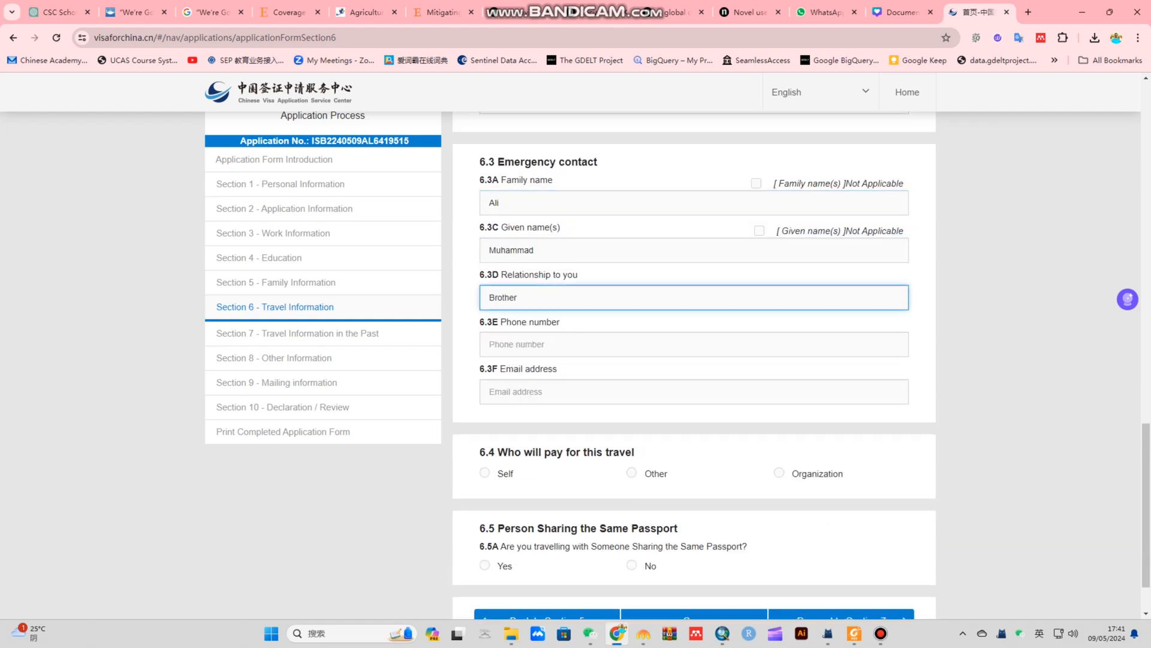
left_click(694, 344)
type("093")
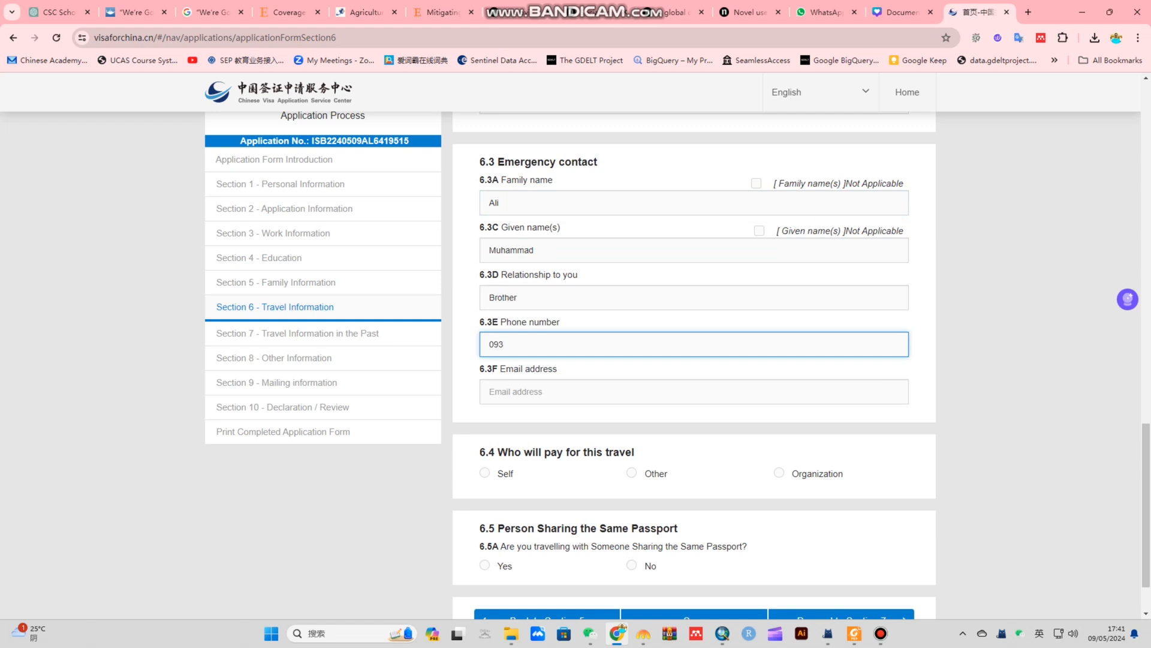
key("BackSpace")
type("21234567")
left_click(694, 392)
type("abc")
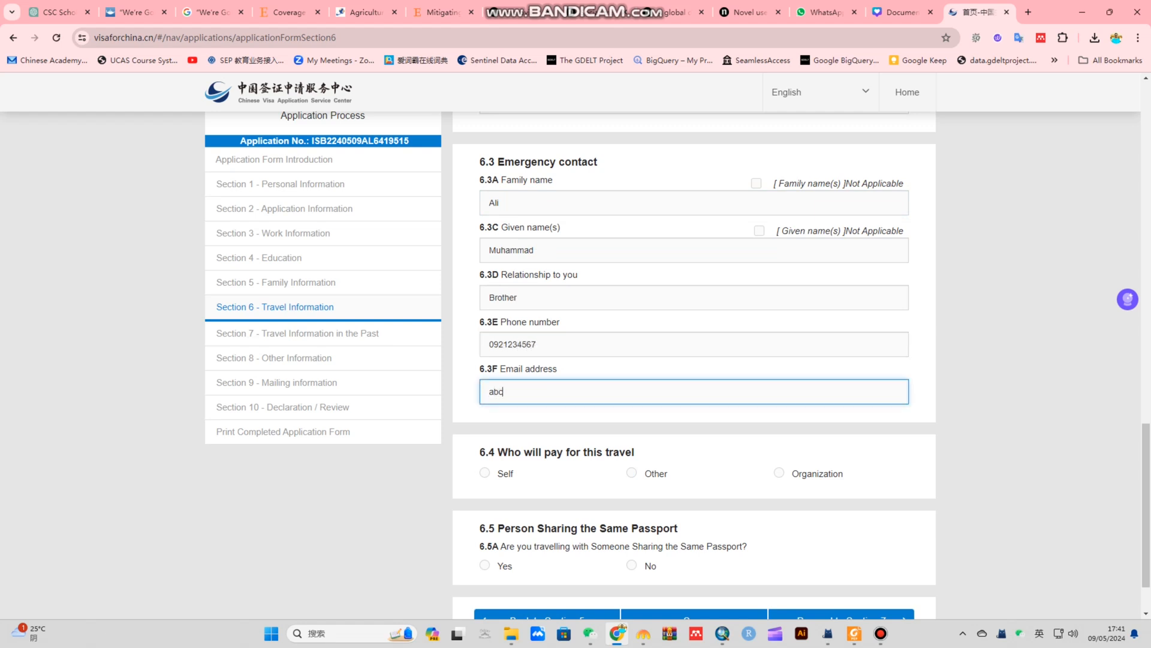
type("@gmail.com")
Select Organization as the party paying for the travel
left_click(485, 472)
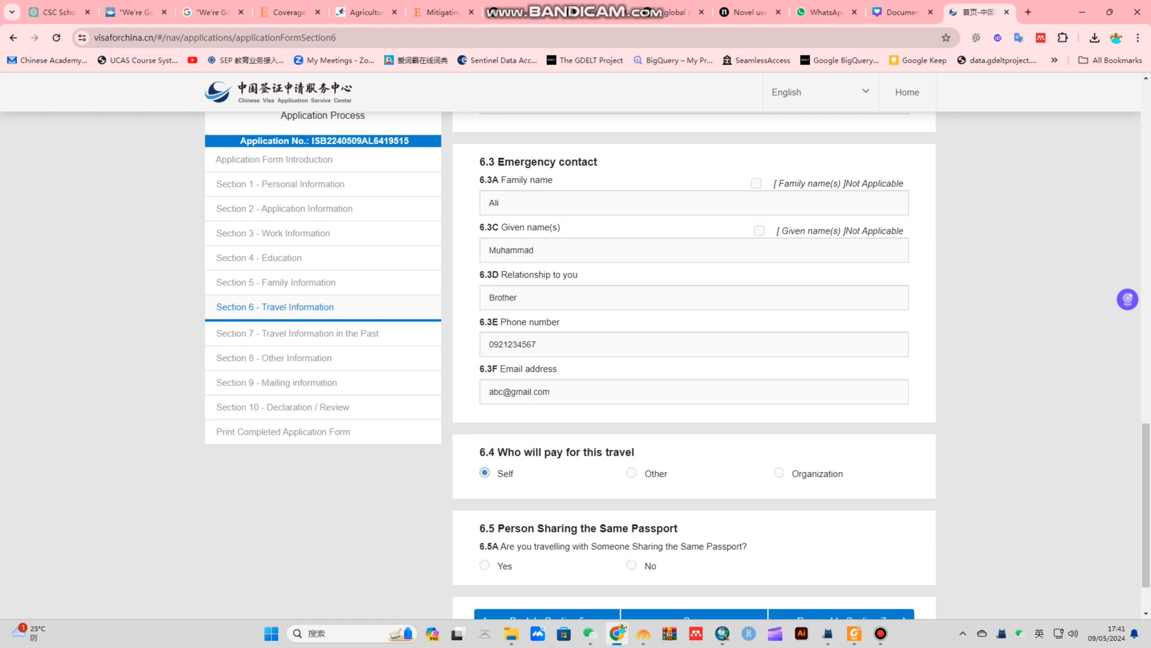
left_click(631, 472)
left_click(779, 473)
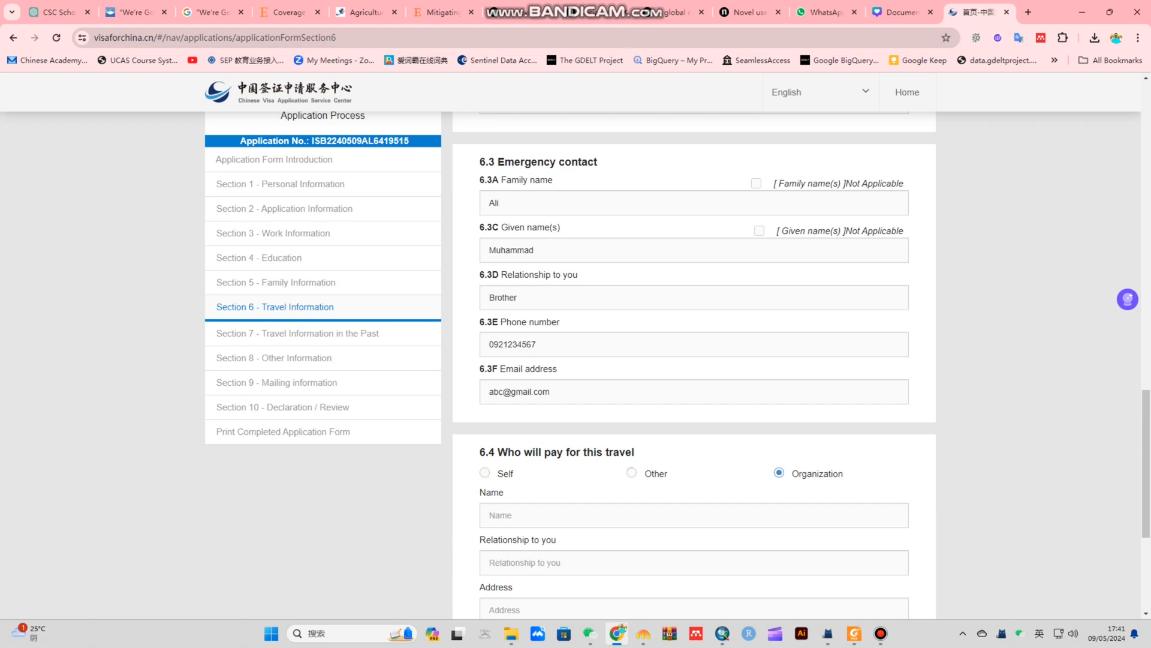
scroll(773, 468, "down", 4)
Enter payer 'abc univeristy', relationship Student, address abc and country China
left_click(688, 278)
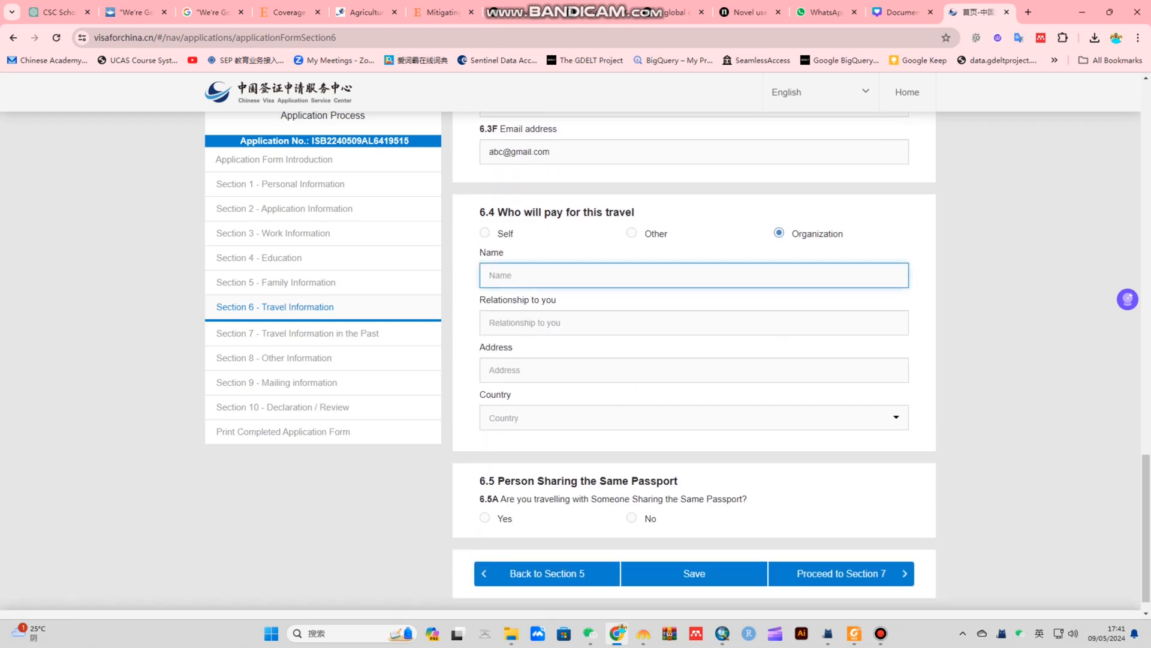
type("u")
key("BackSpace")
type("abc univeristy")
key("Tab")
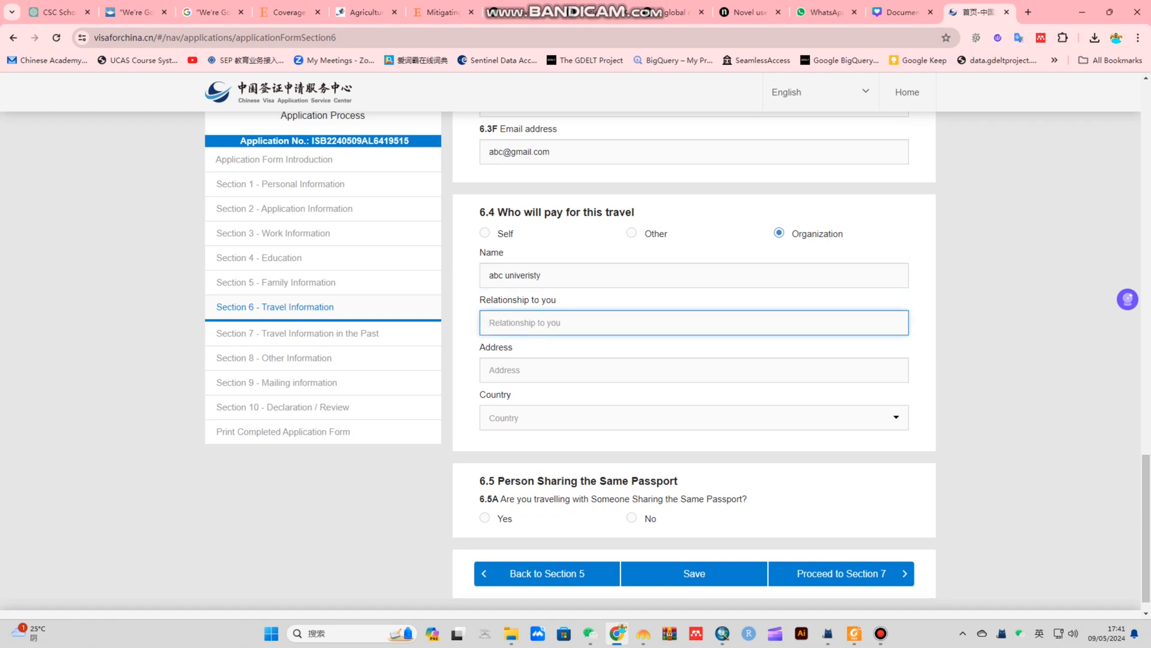
type("Student")
key("Tab")
type("abc")
key("Tab")
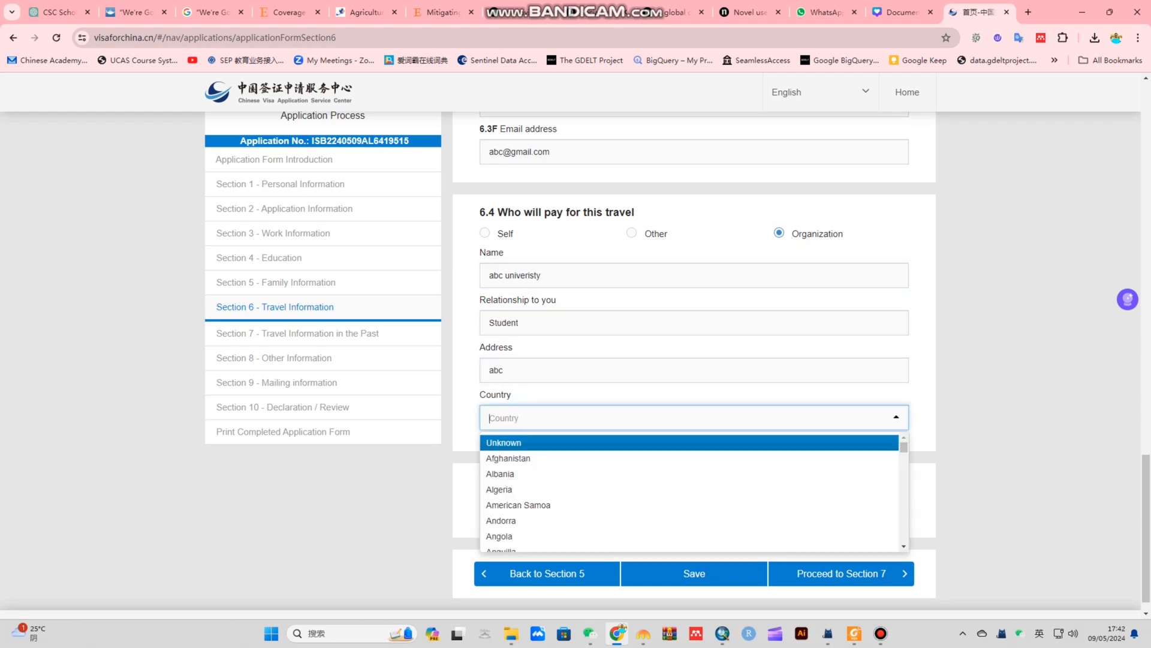
type("china")
key("Return")
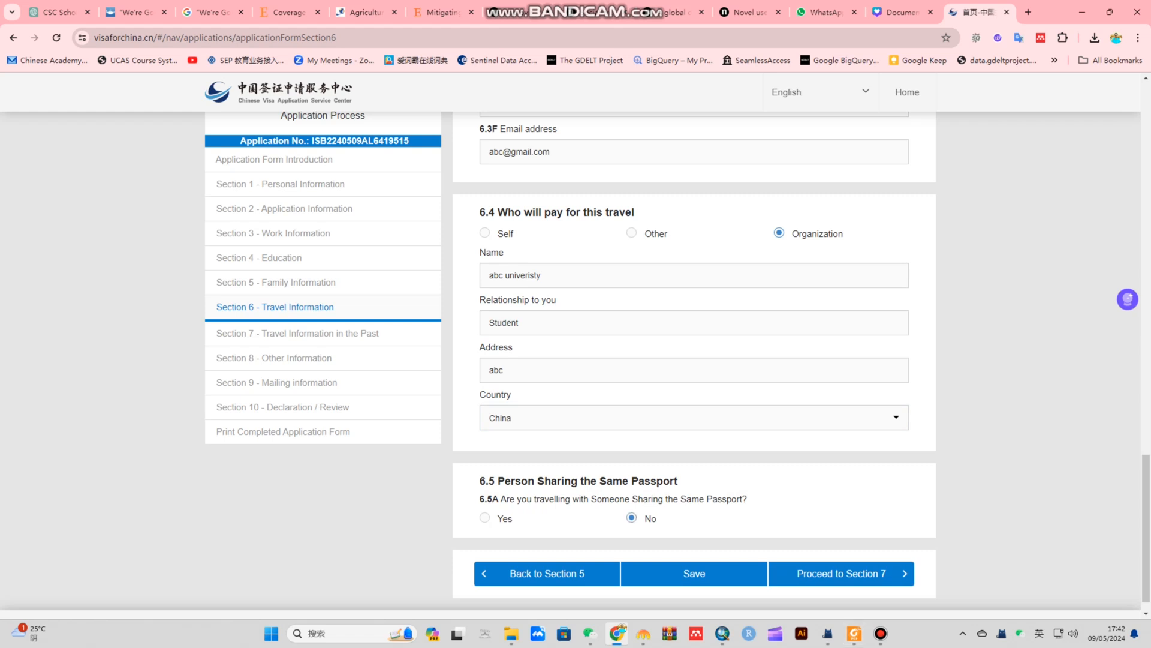
Save the Section 6 travel details and try to continue to Section 7
left_click(695, 573)
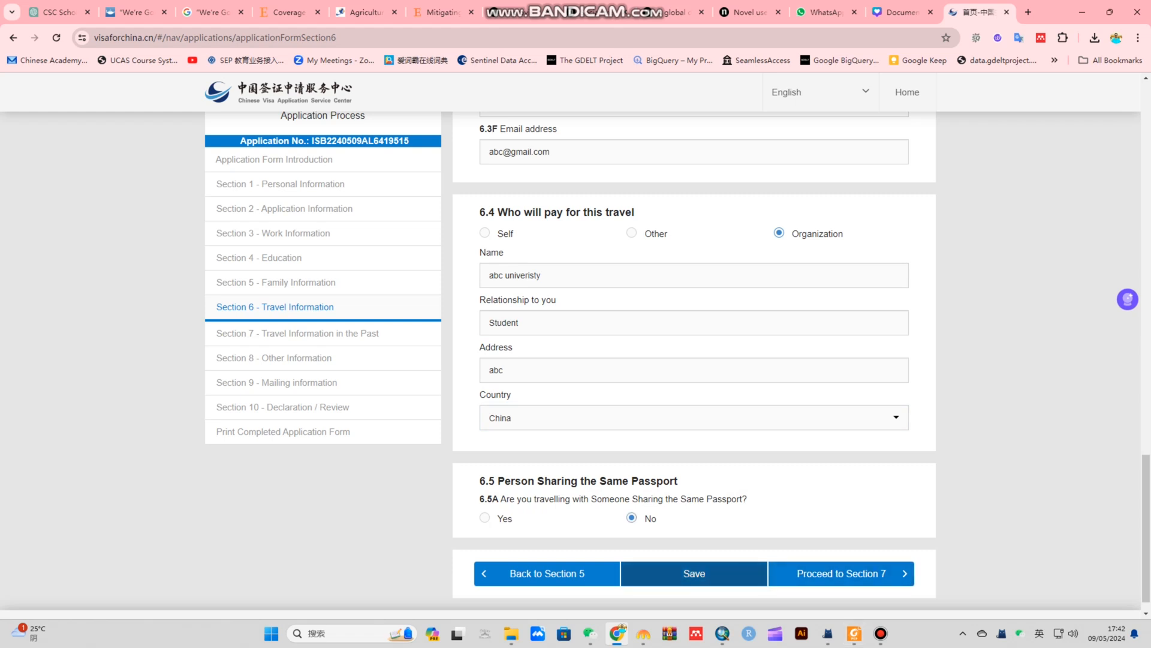
left_click(570, 209)
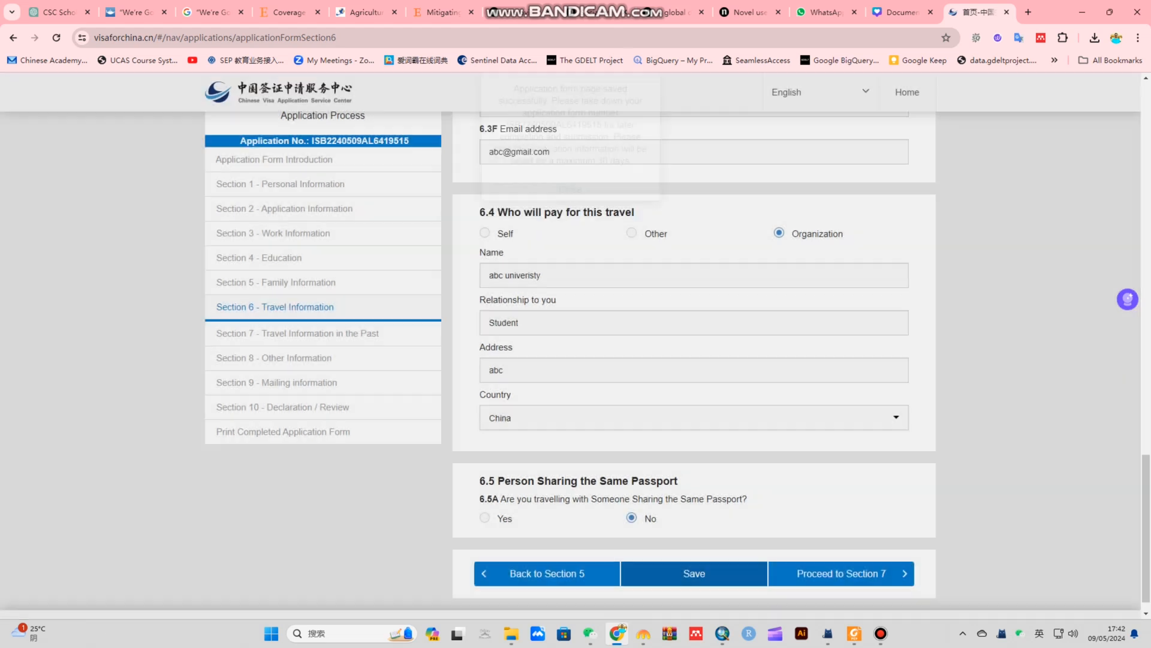
left_click(841, 574)
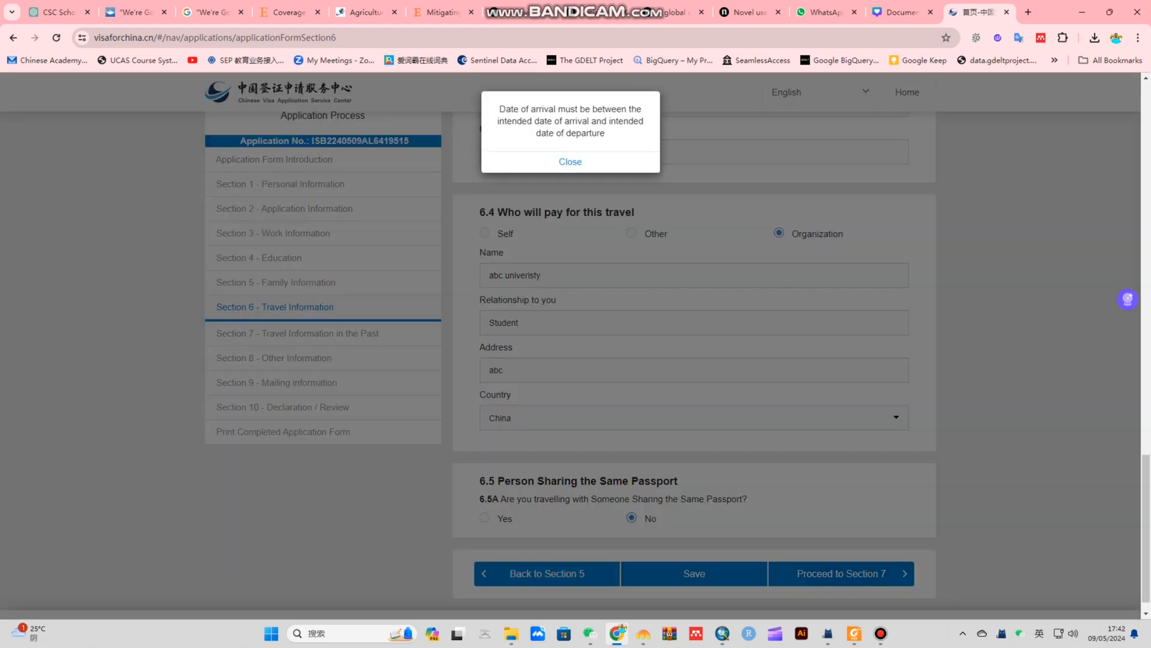
Copy the arrival-date warning text, dismiss it, and go on to Section 7
left_click_drag(499, 108, 605, 133)
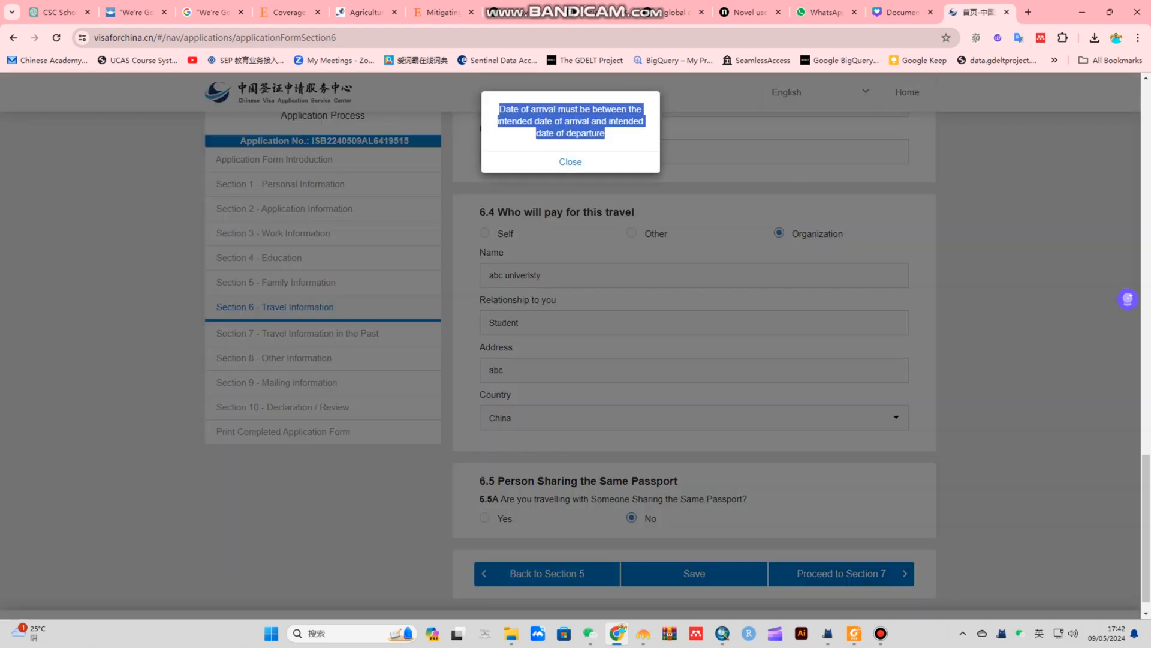
right_click(584, 118)
left_click(621, 131)
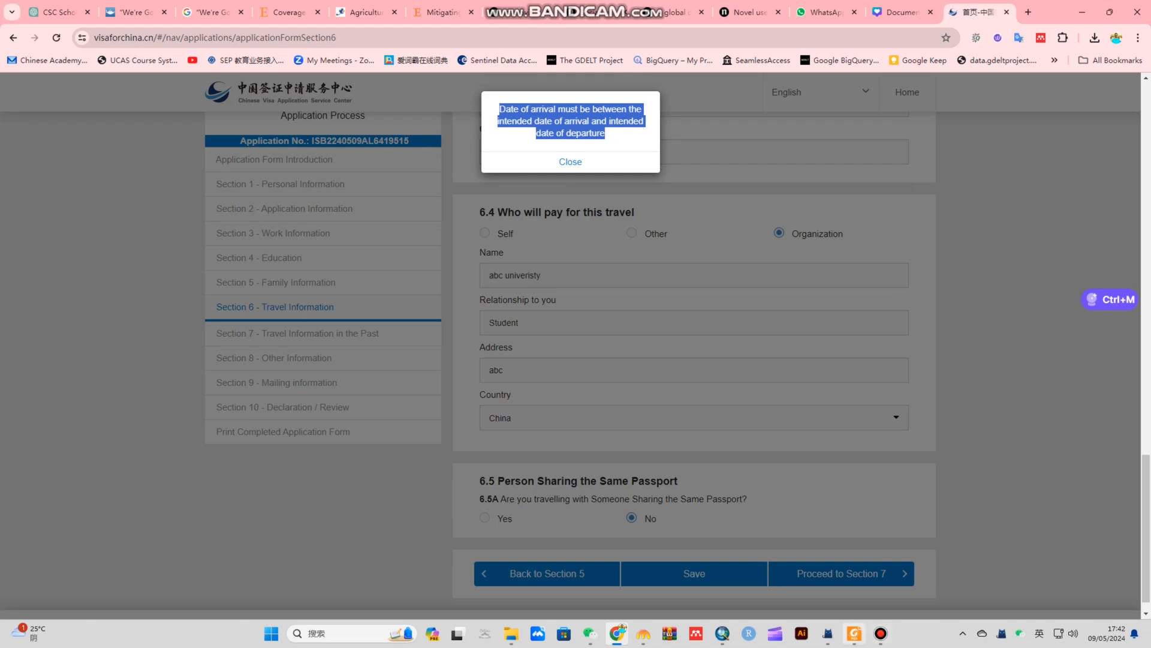
left_click(881, 633)
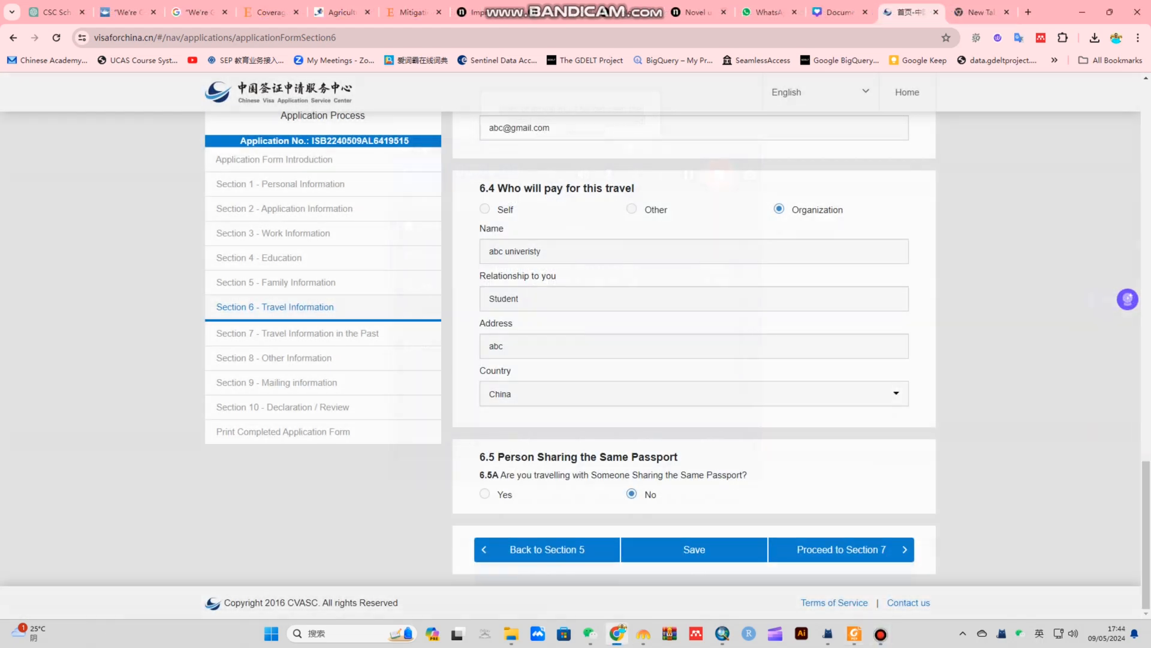
left_click(841, 549)
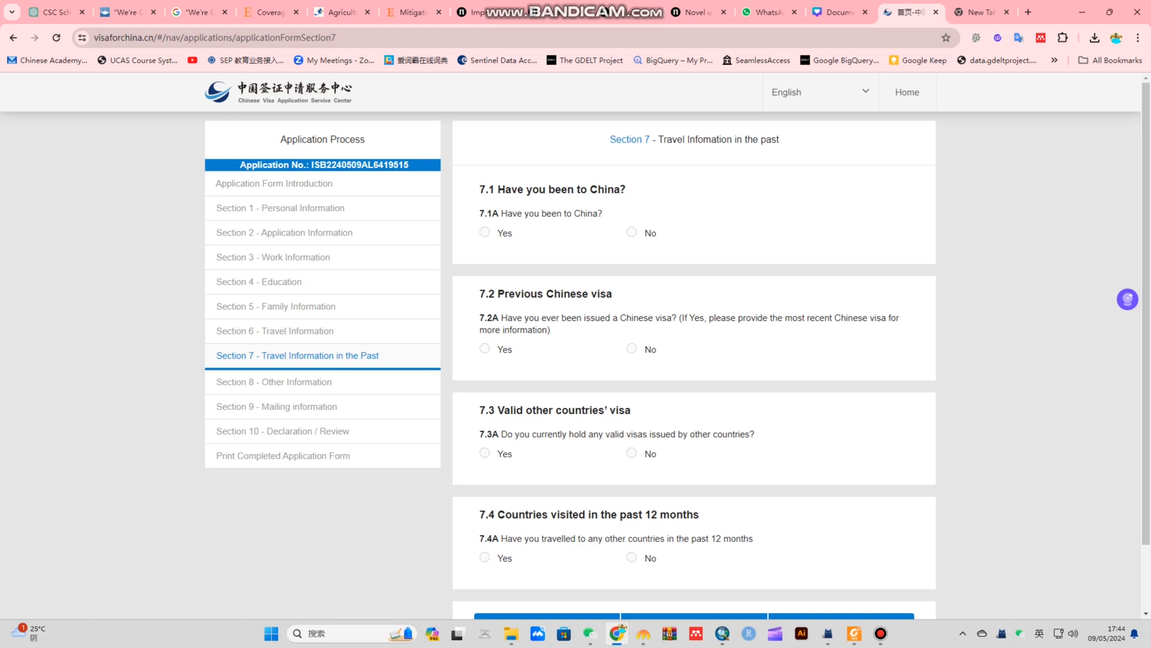
Answer No to 7.1A–7.4A on past China visits, Chinese visas, other visas and recent travel
left_click(632, 233)
scroll(631, 348, "down", 2)
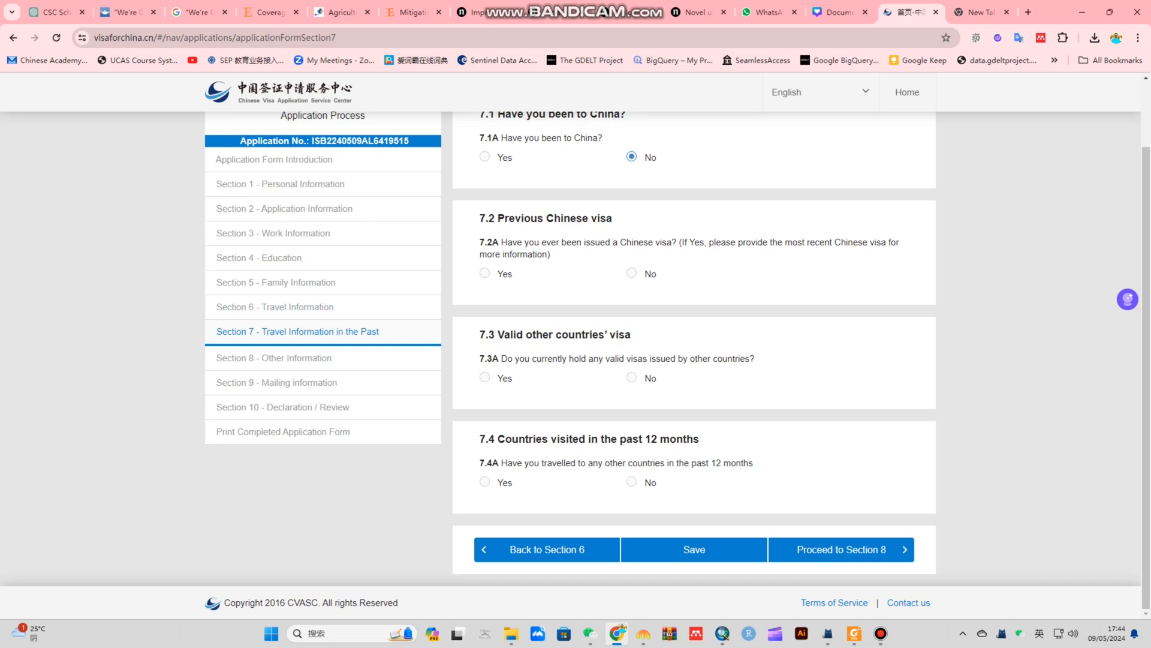
left_click(632, 273)
left_click(631, 273)
left_click(632, 273)
left_click(632, 272)
left_click(631, 273)
left_click(631, 377)
left_click(632, 377)
left_click(632, 377)
left_click(631, 377)
left_click(632, 377)
left_click(632, 482)
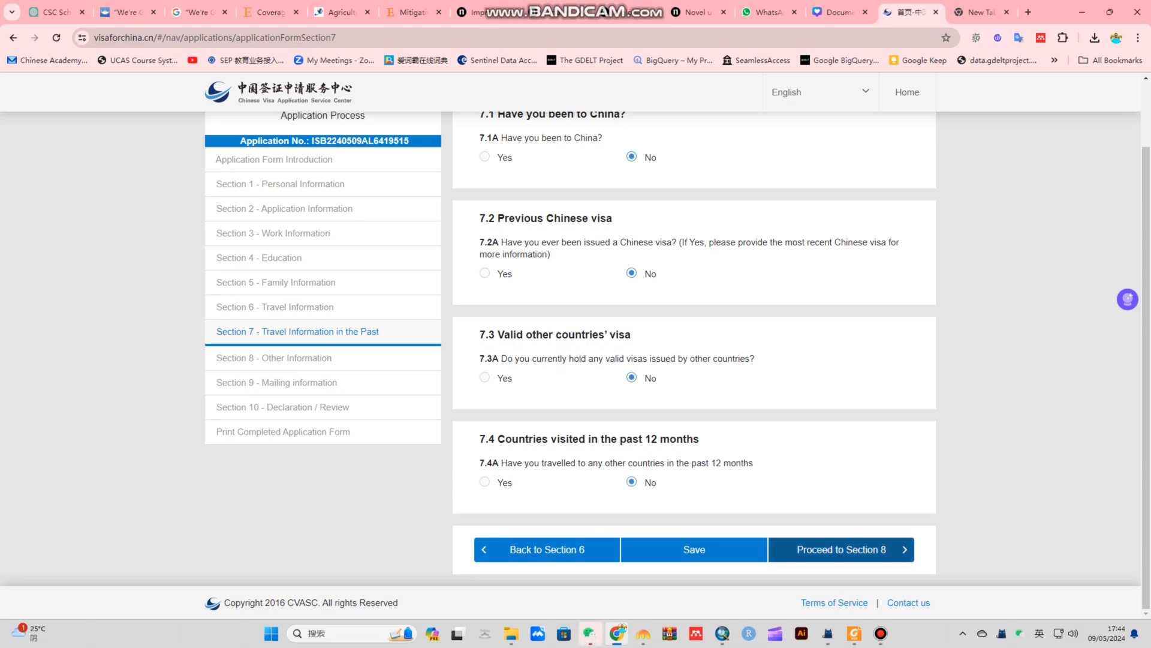
Save the Section 7 answers and continue to Section 8
left_click(694, 549)
left_click(570, 208)
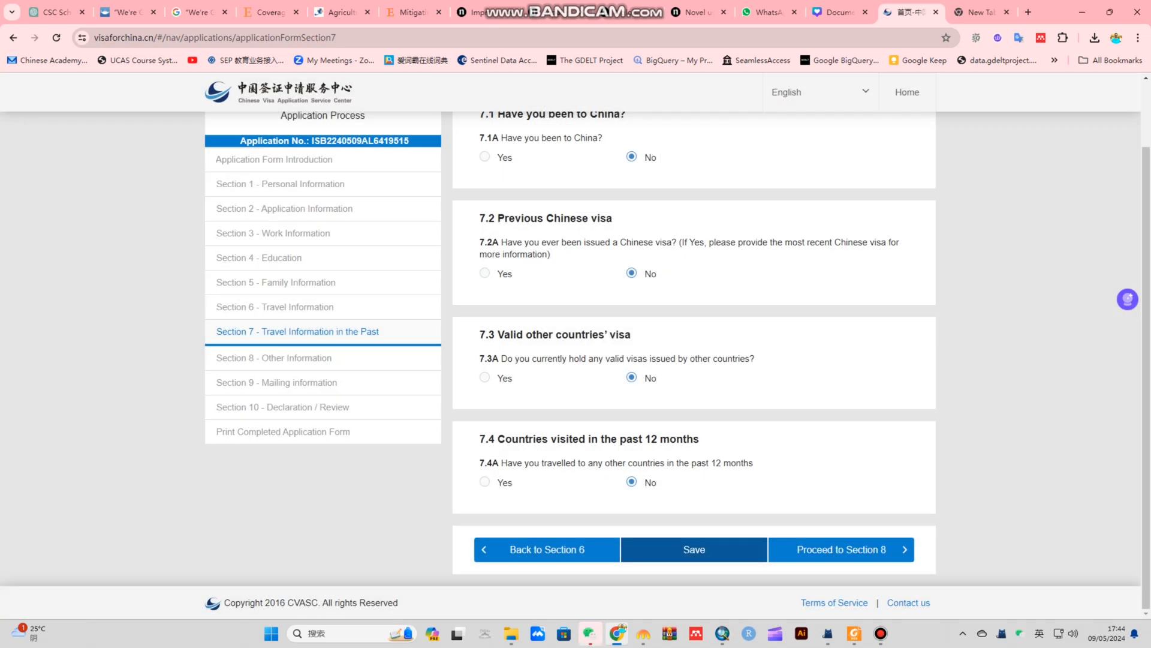
left_click(841, 549)
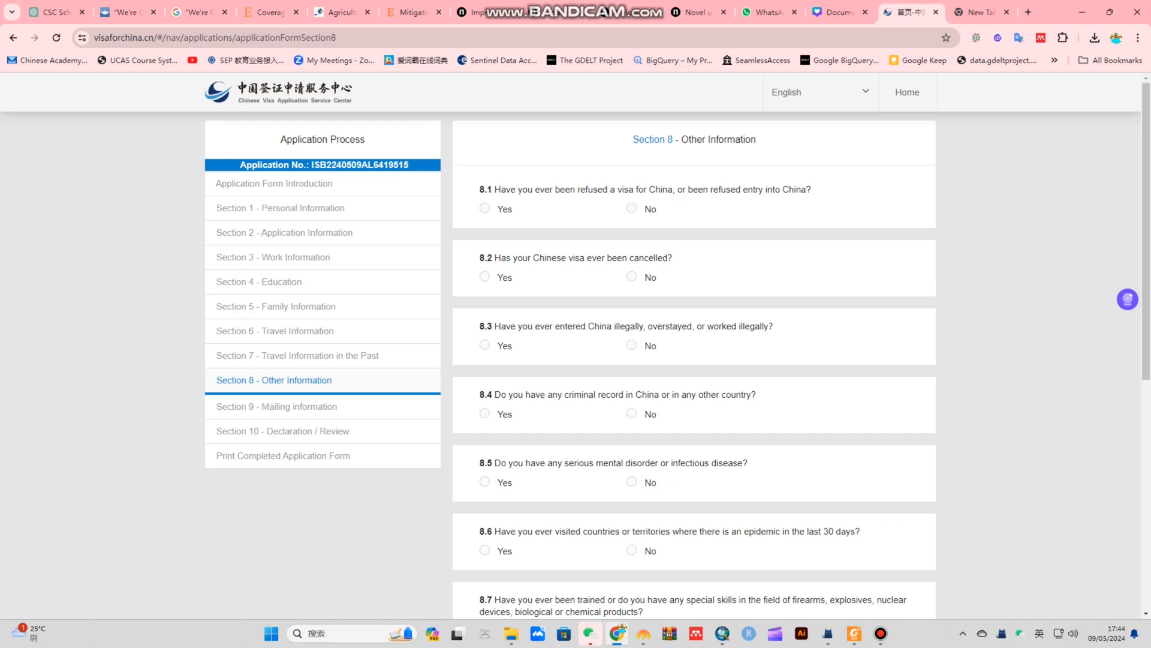
Answer No to Section 8 questions from visa refusal through military service
left_click_drag(500, 189, 806, 189)
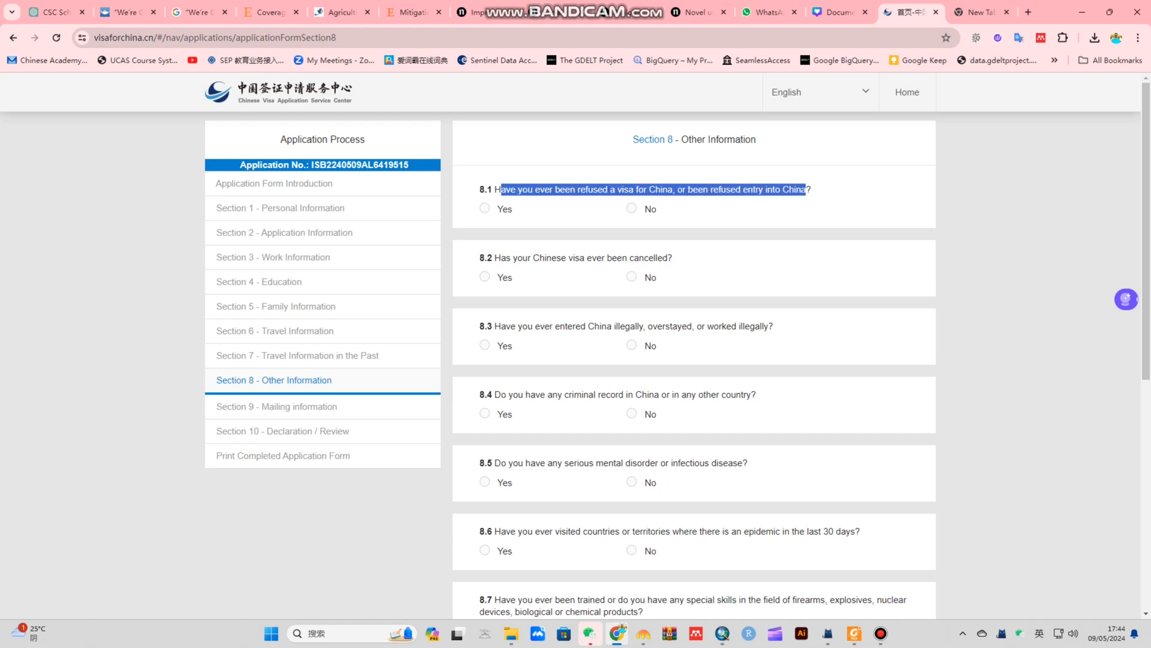
left_click(631, 208)
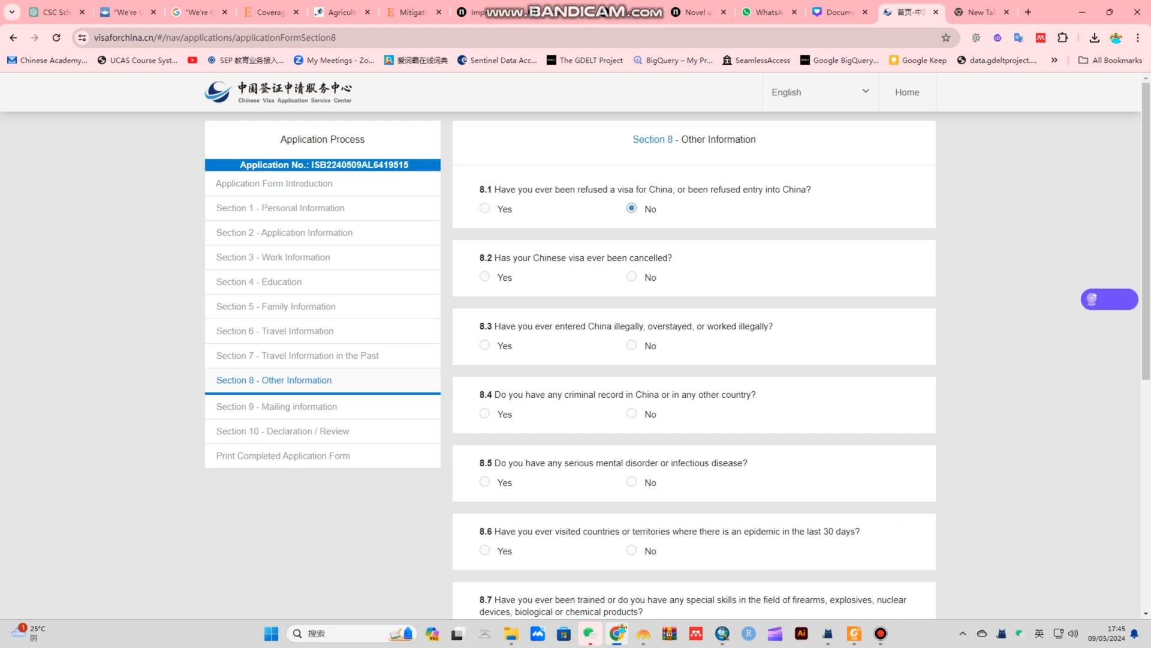
left_click(631, 276)
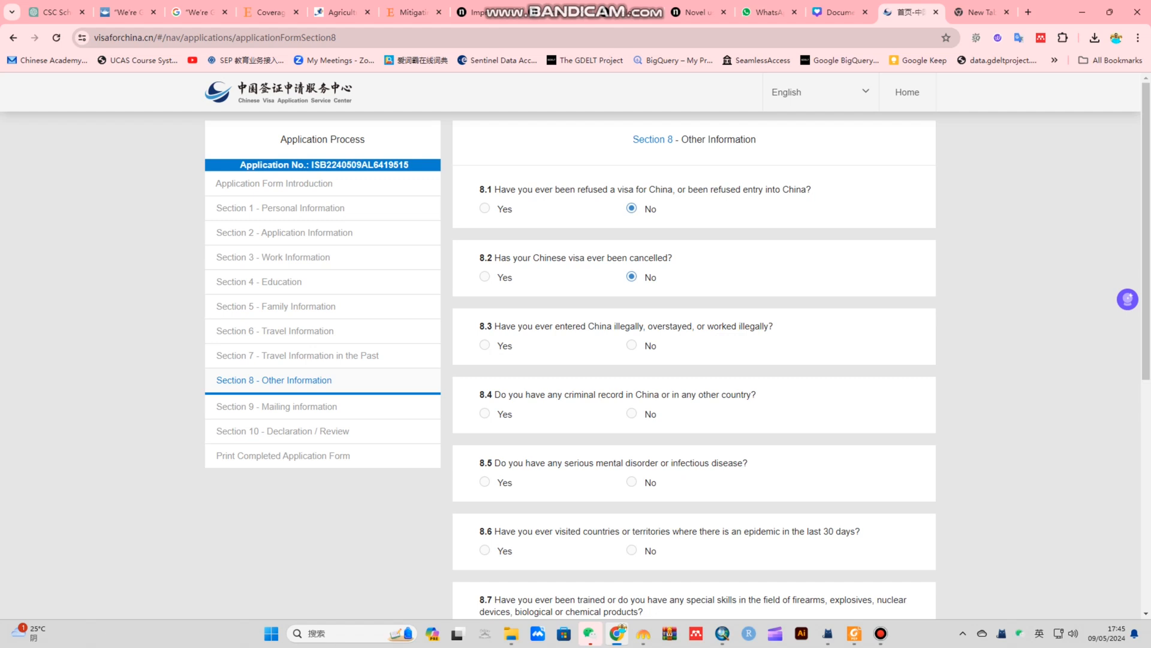
left_click(631, 345)
left_click(632, 413)
scroll(631, 414, "down", 2)
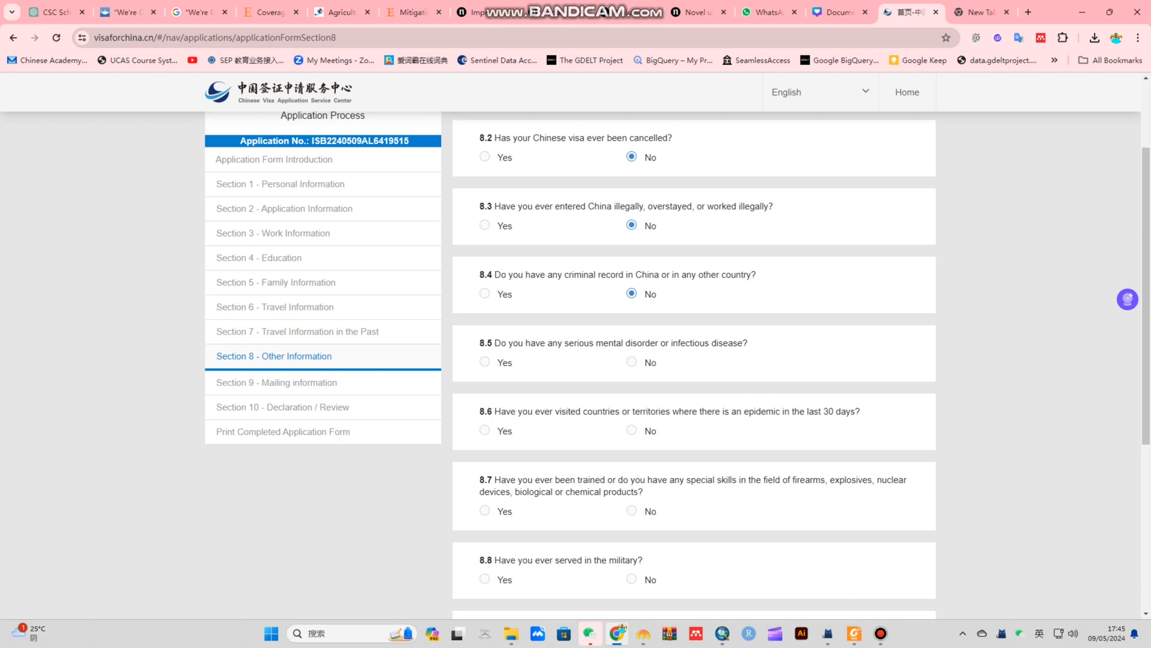
left_click(631, 361)
scroll(631, 362, "down", 2)
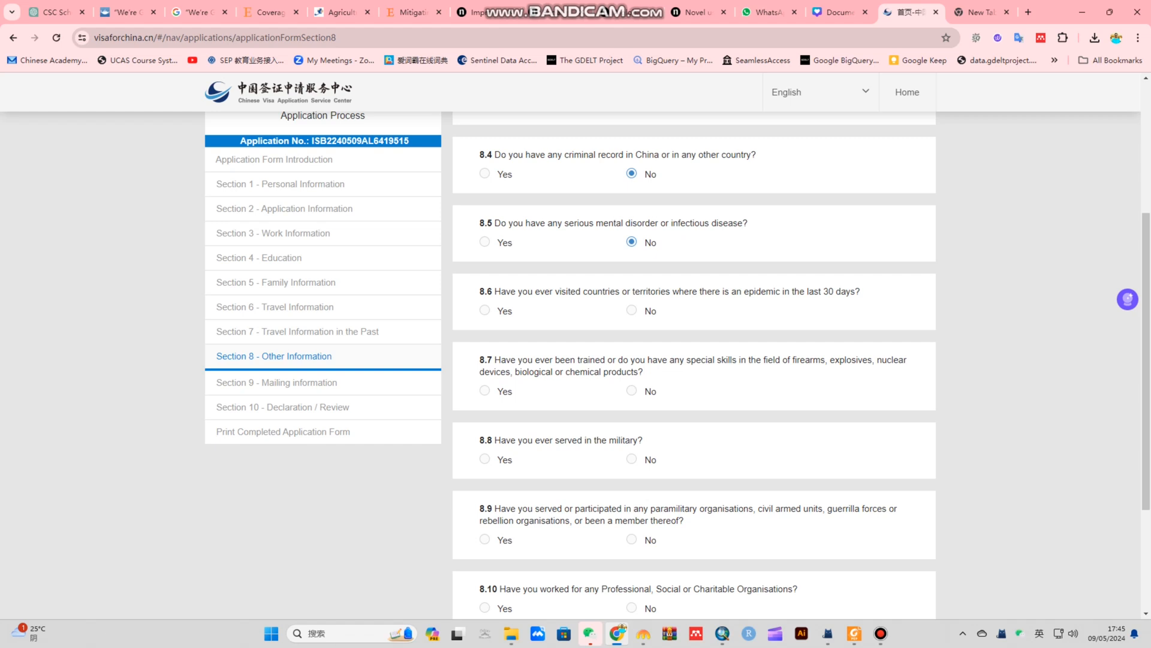
left_click(631, 310)
left_click(631, 391)
left_click(631, 459)
Answer No to the remaining questions through 8.11 and save Section 8
scroll(694, 360, "down", 3)
left_click(631, 357)
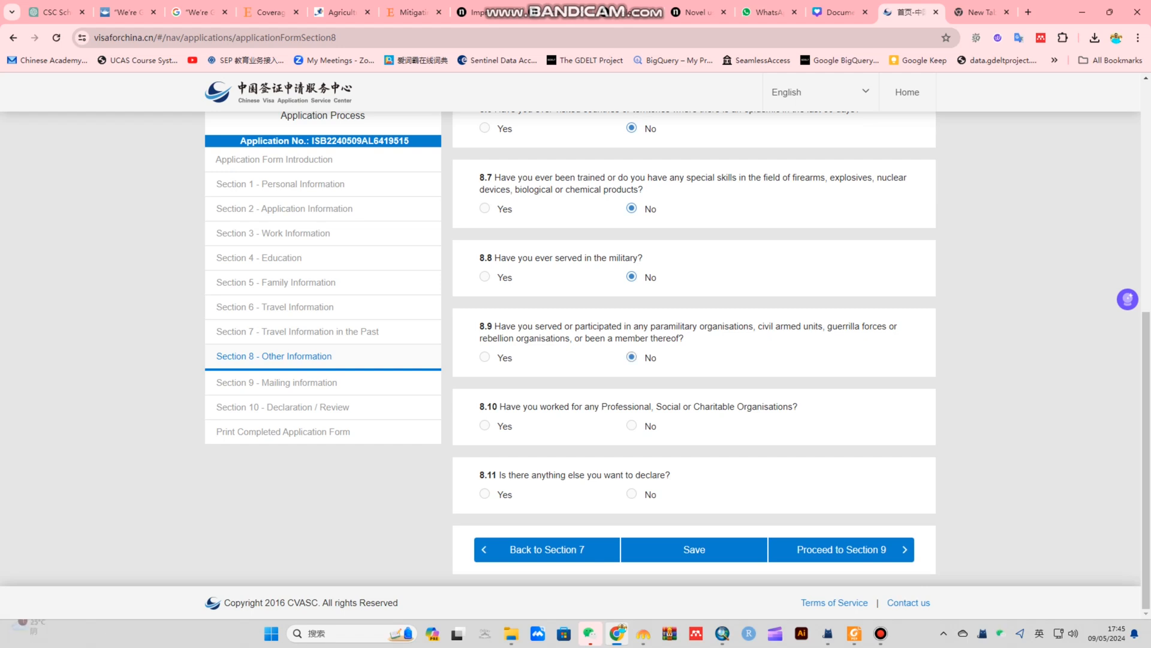
left_click(631, 425)
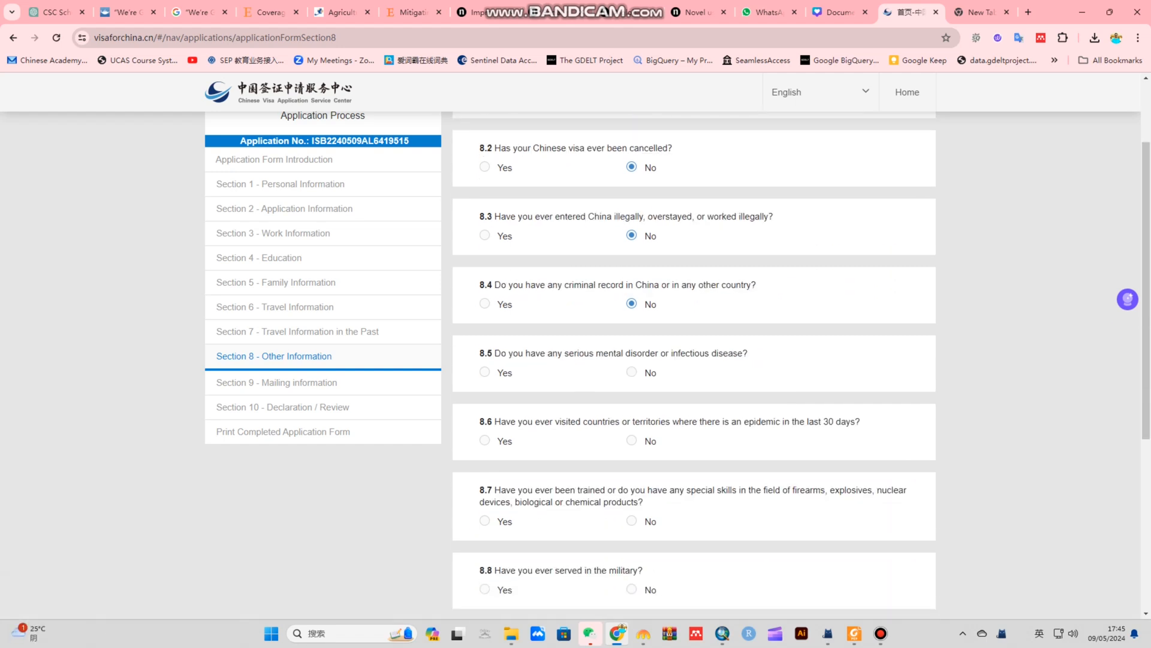
scroll(693, 359, "down", 1)
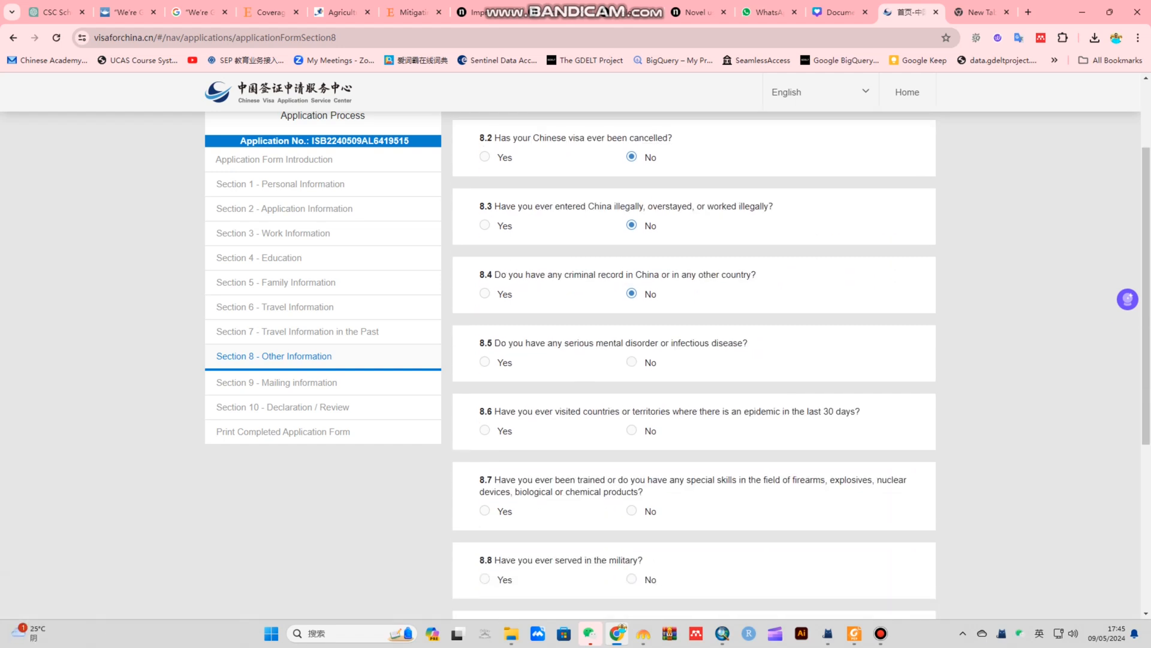
left_click(631, 362)
scroll(631, 361, "down", 2)
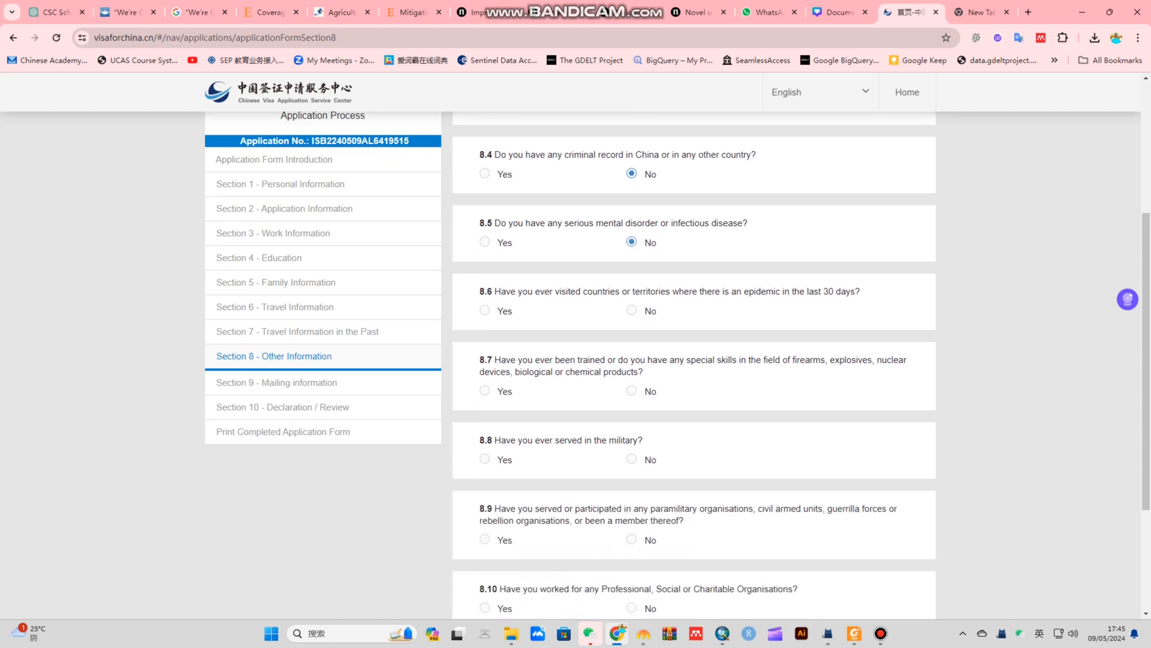
left_click(632, 310)
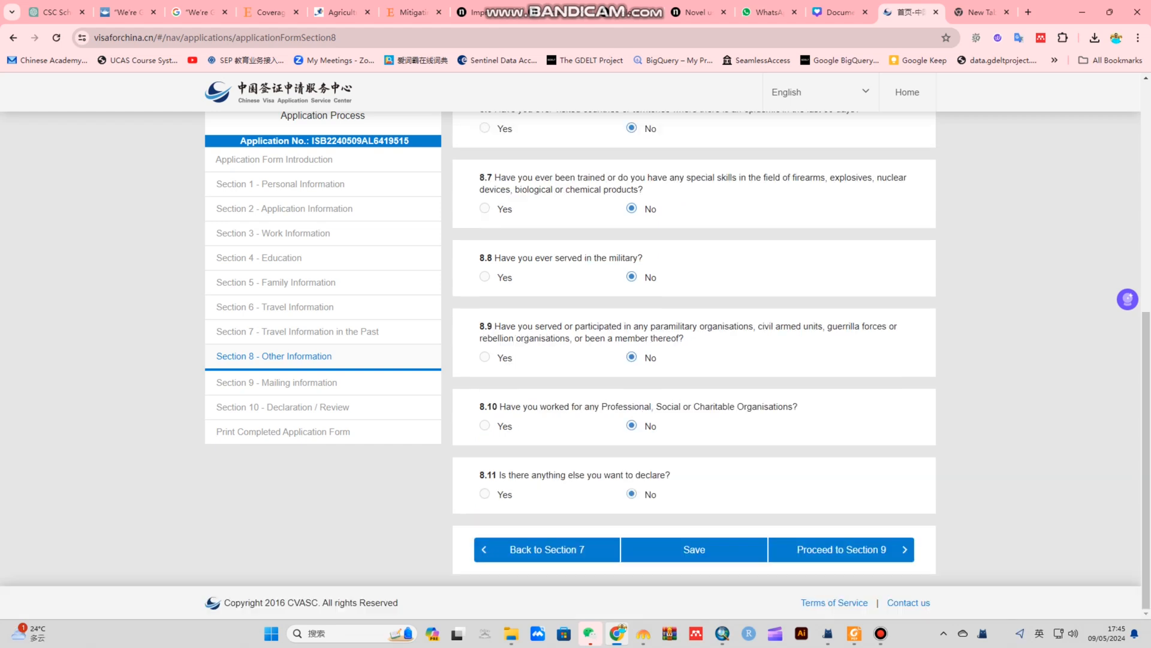
left_click(631, 493)
left_click(694, 550)
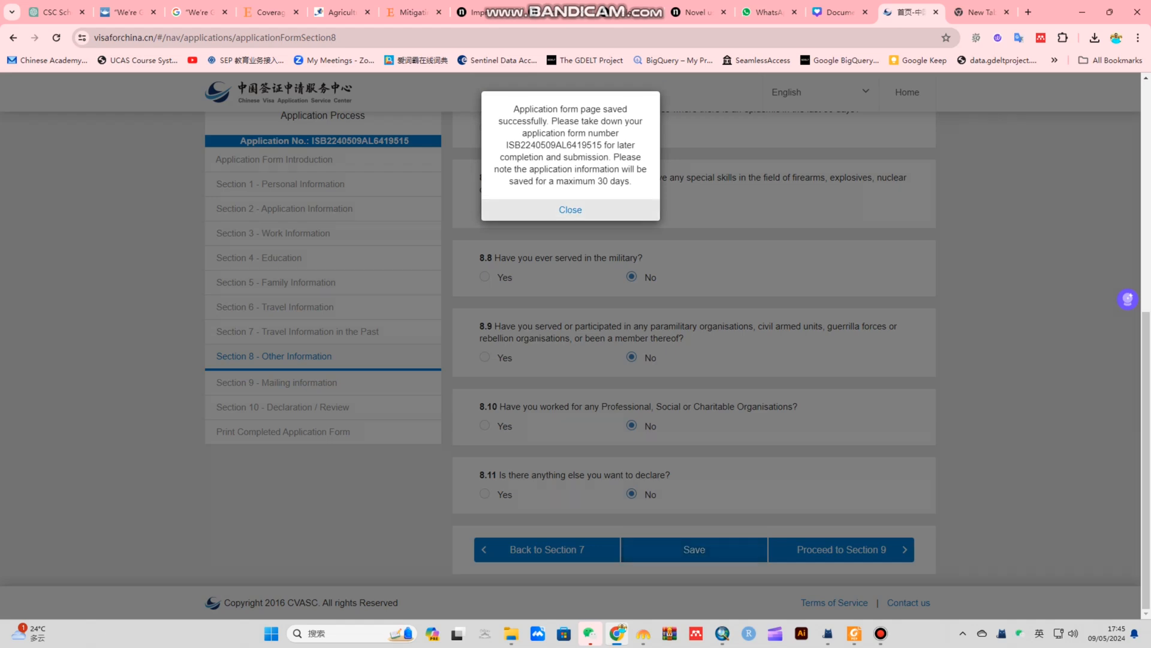
Go to Section 9 and choose collecting the passport by visiting the Visa Center
left_click(571, 210)
left_click(841, 549)
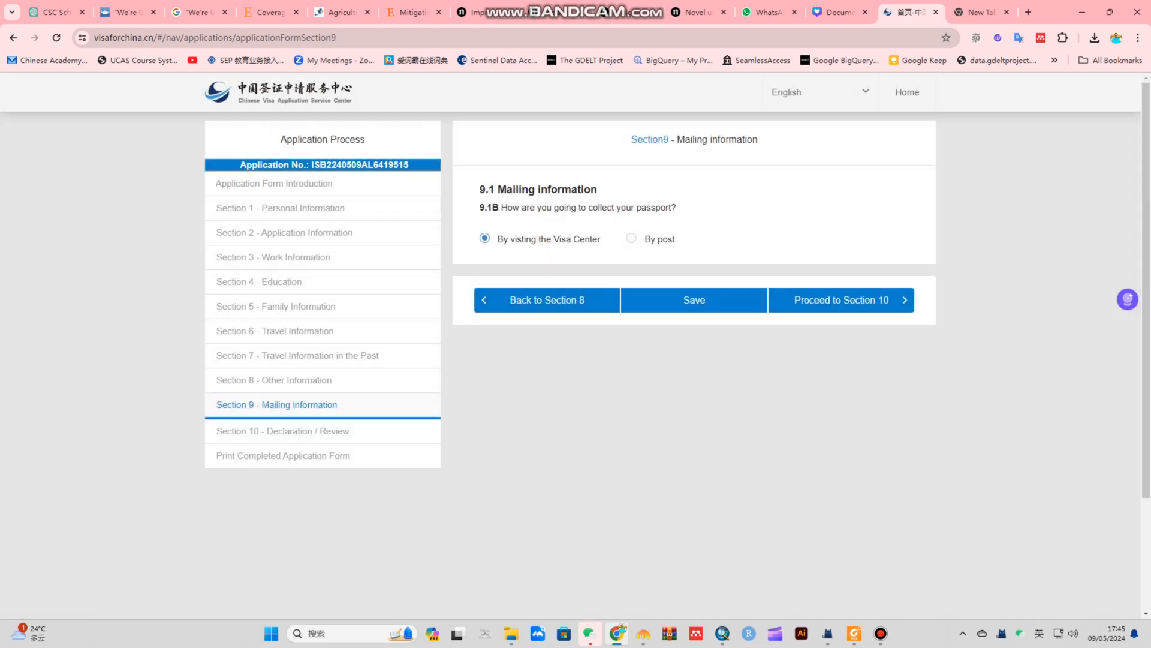
left_click(631, 238)
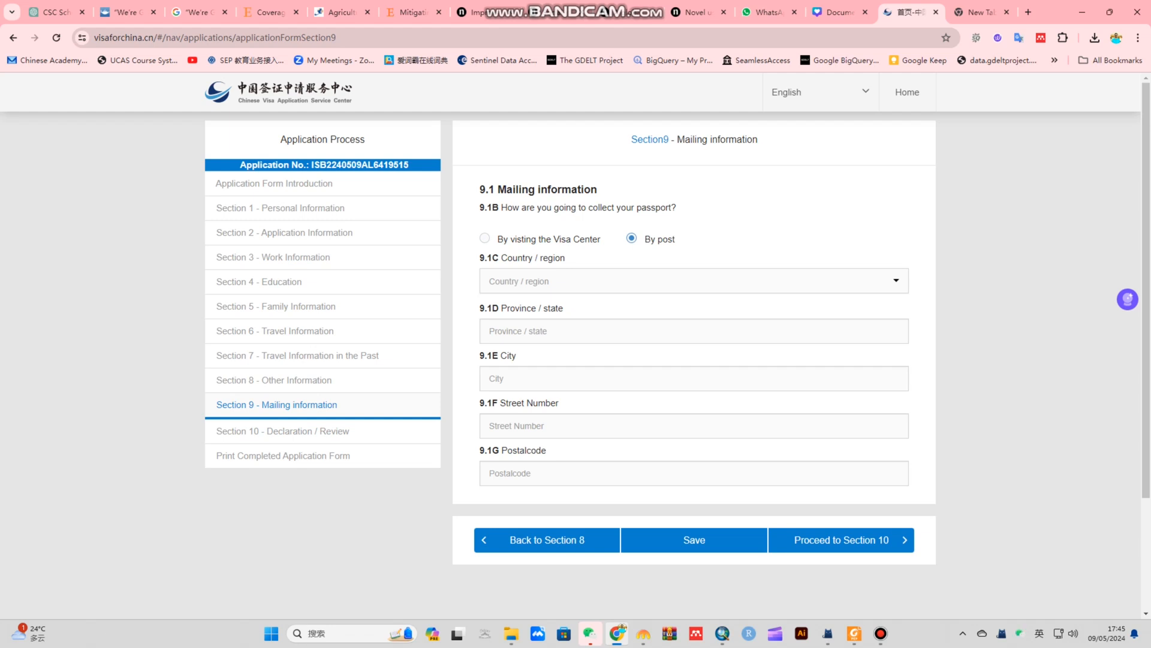
left_click(484, 239)
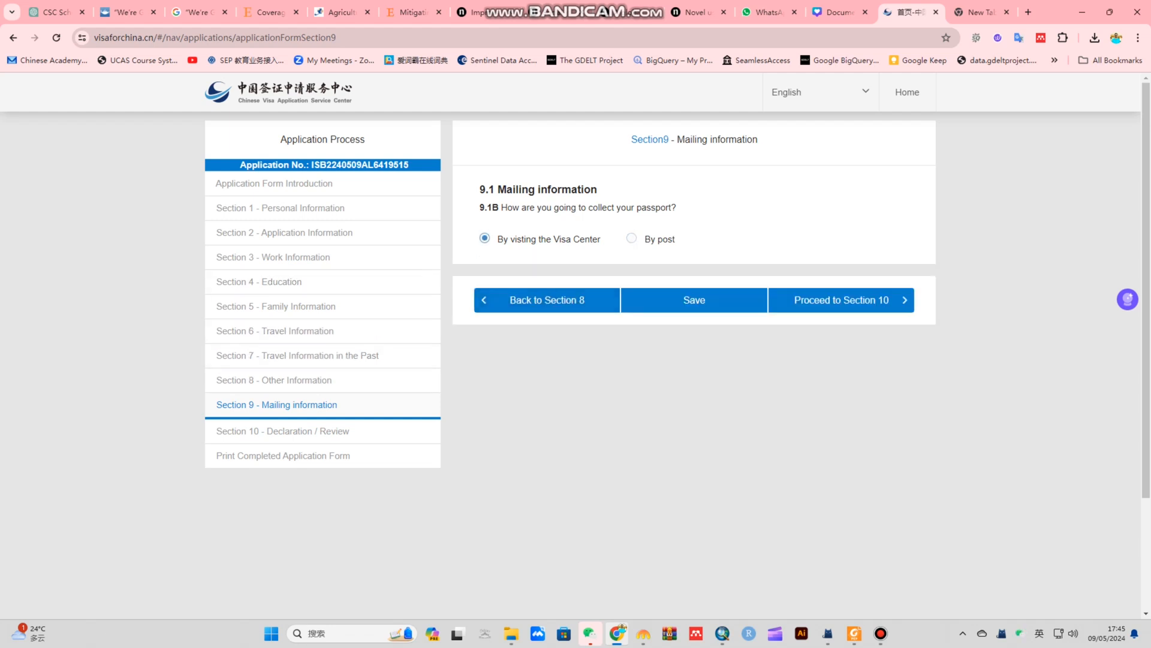
left_click(631, 238)
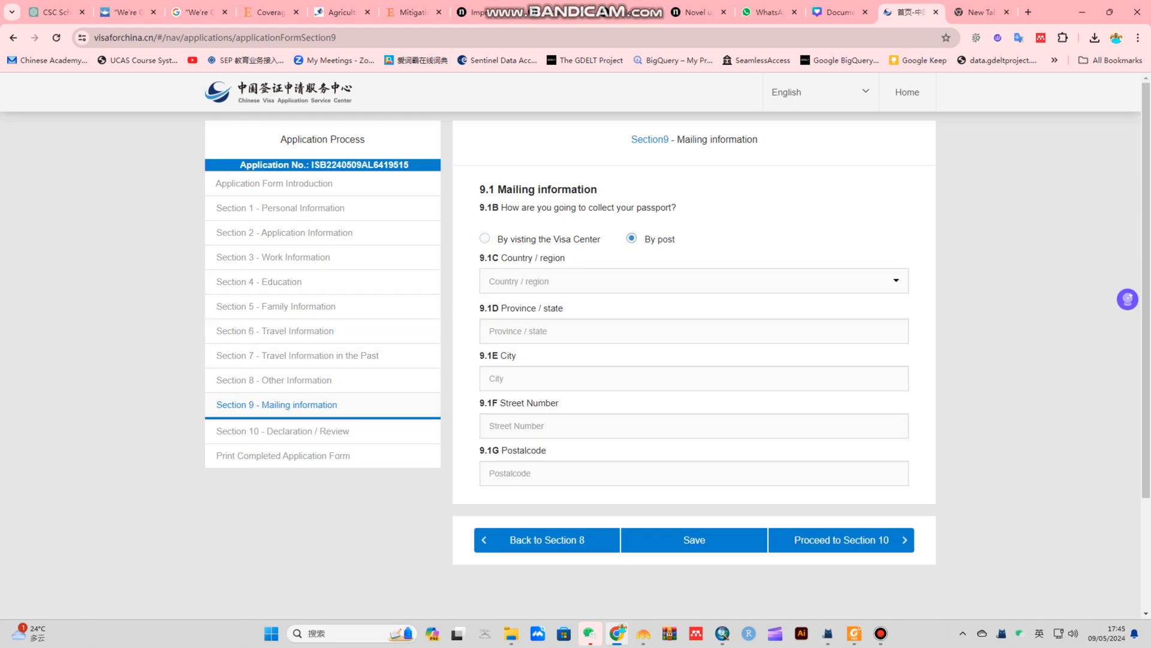
left_click(484, 238)
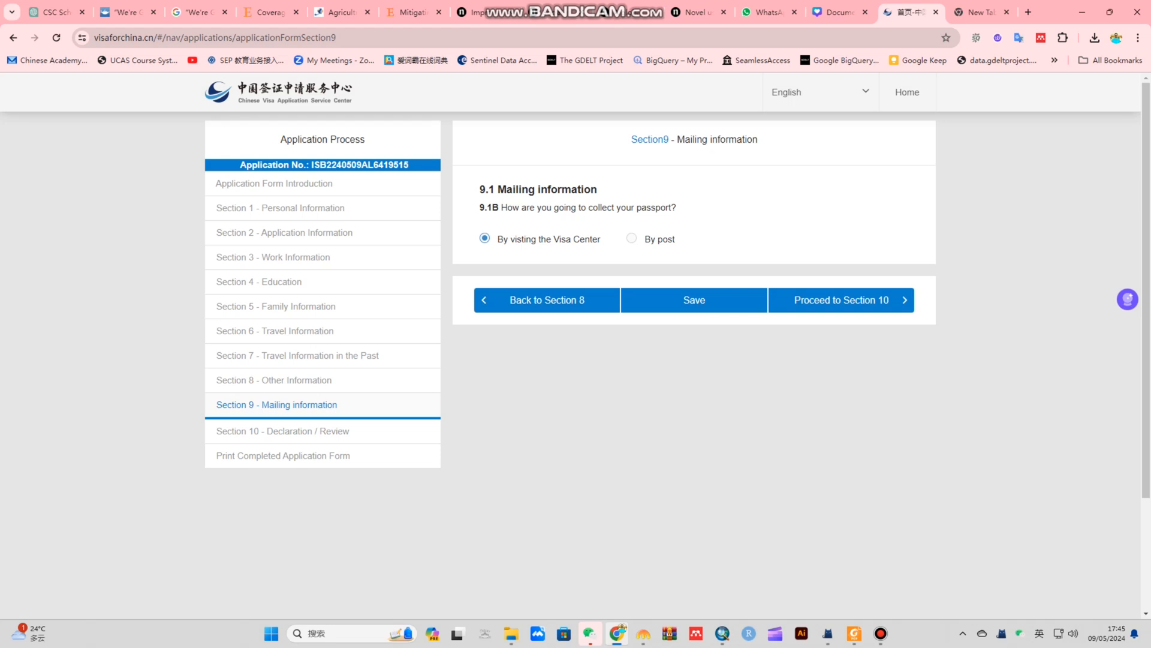
left_click(631, 238)
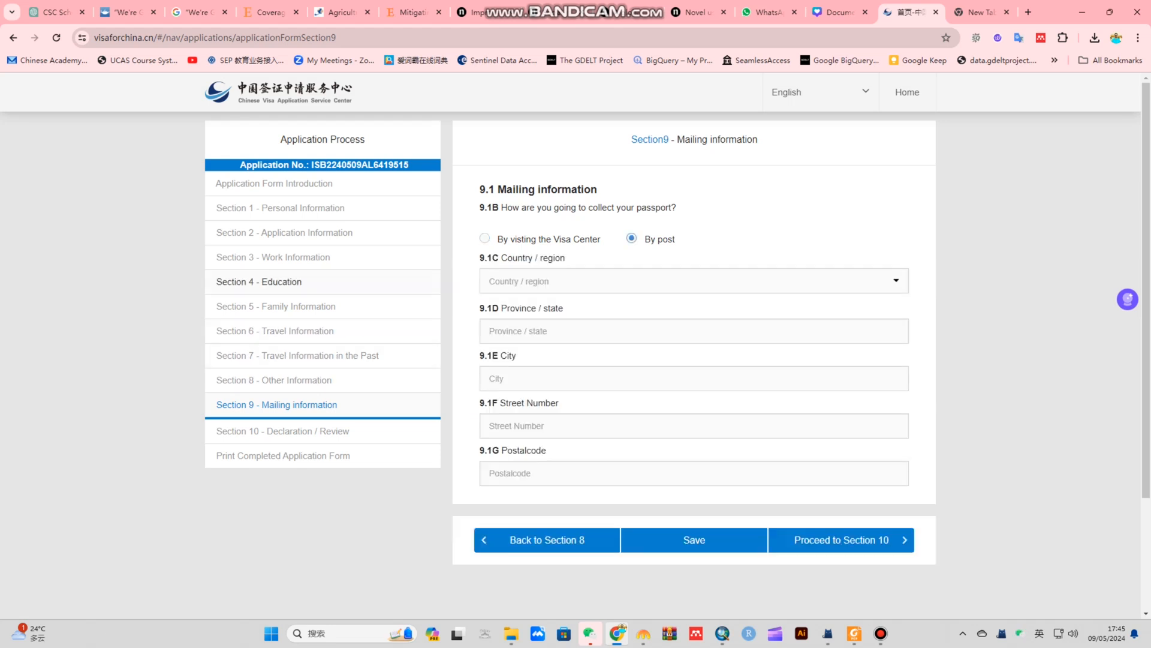
left_click(485, 238)
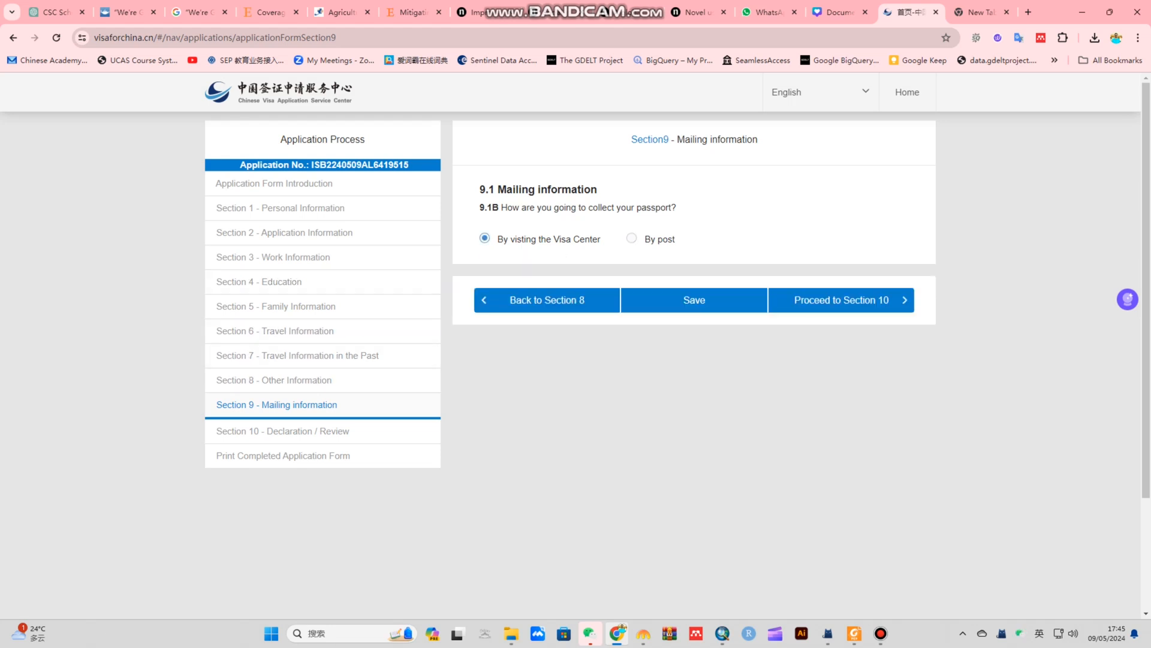
Save Section 9 and open the Section 10 review
left_click(694, 300)
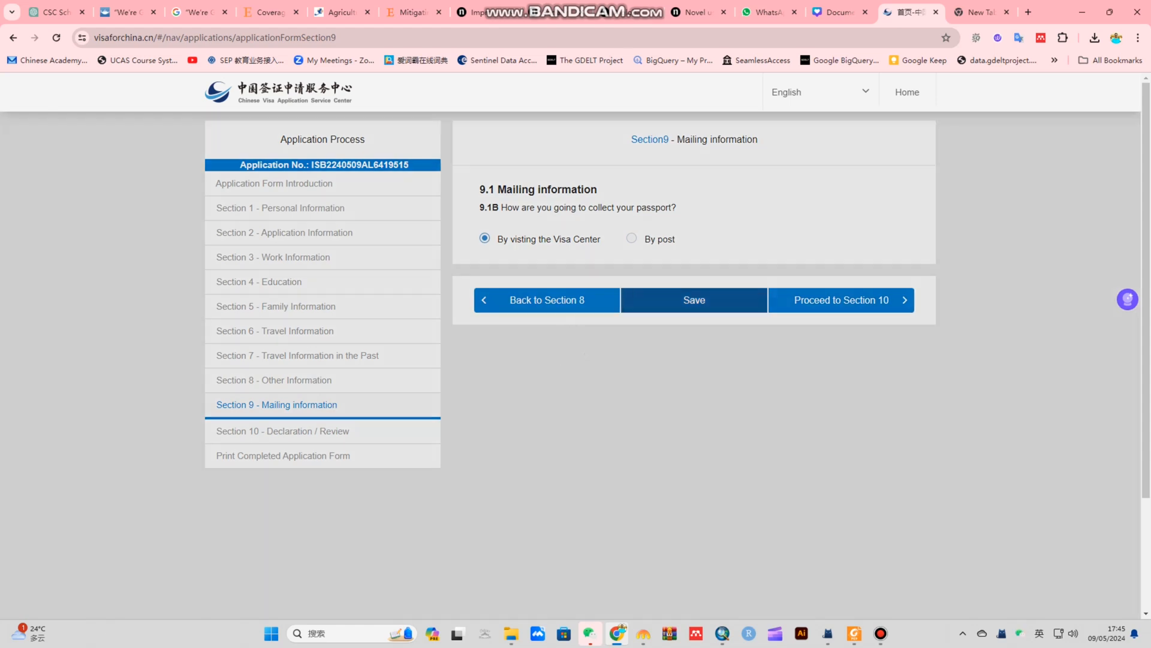
left_click(570, 209)
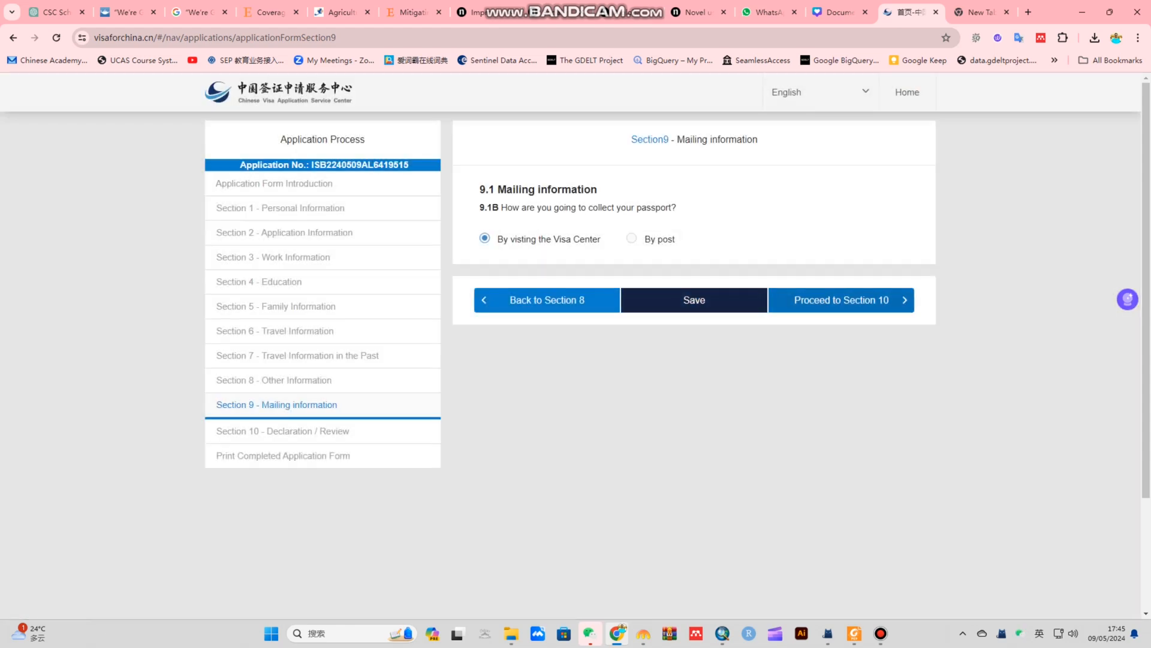
left_click(842, 299)
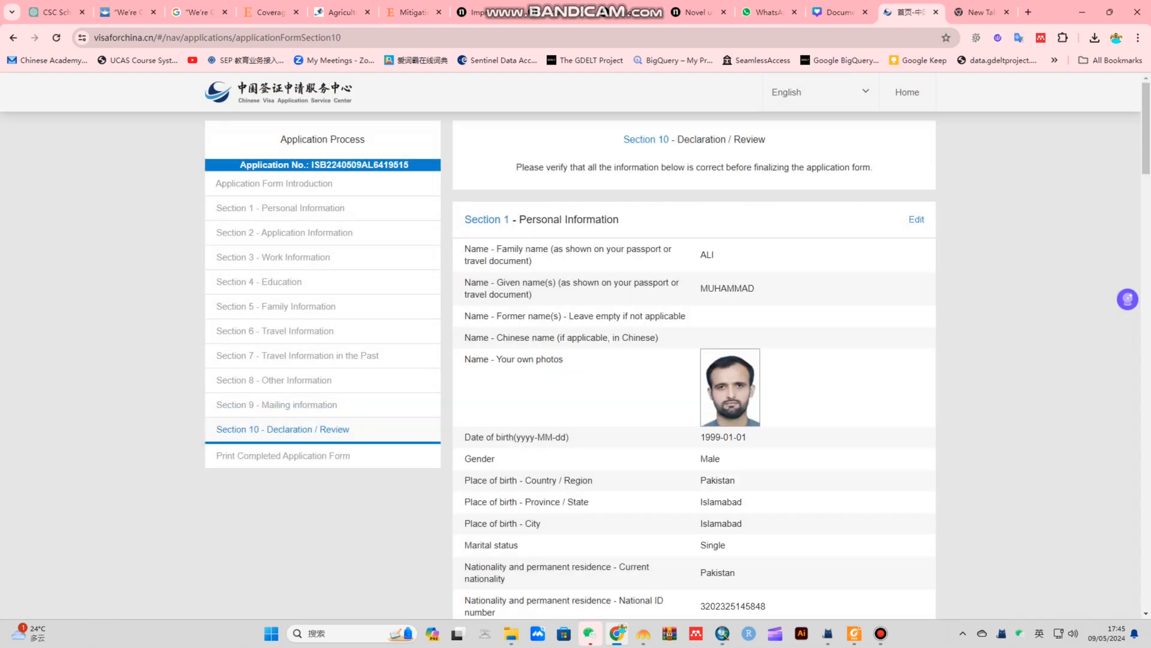
Scroll through the Section 10 summary of saved answers down to the 10.1A Declaration
scroll(694, 360, "down", 1)
scroll(694, 360, "up", 1)
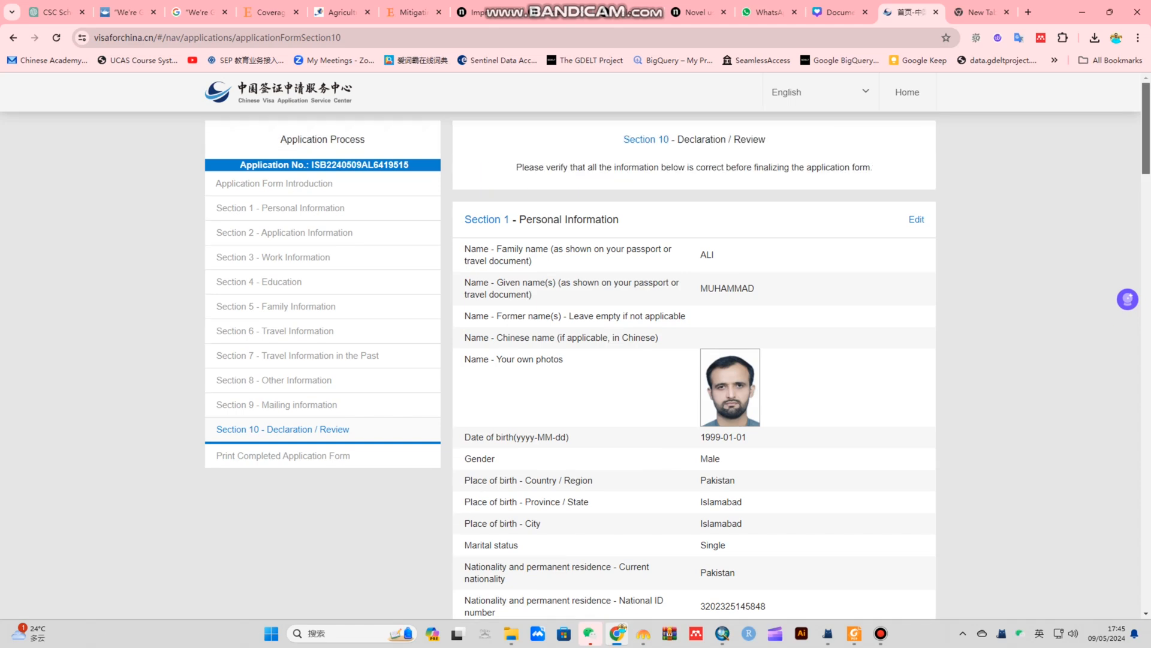
scroll(694, 360, "down", 8)
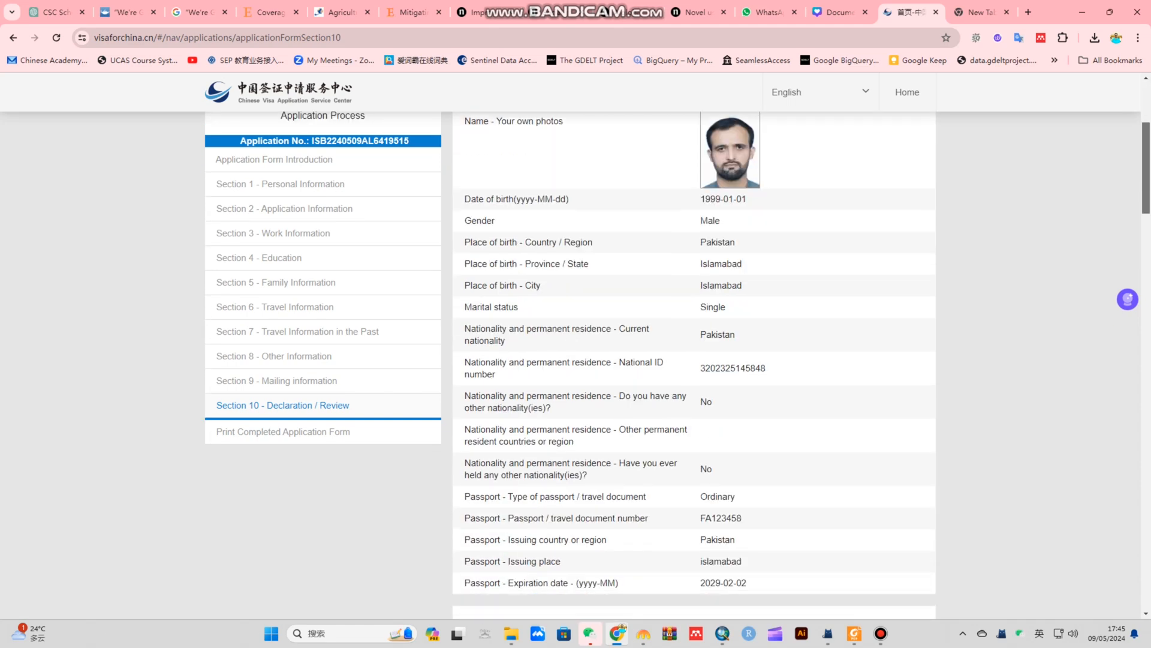
scroll(694, 360, "down", 20)
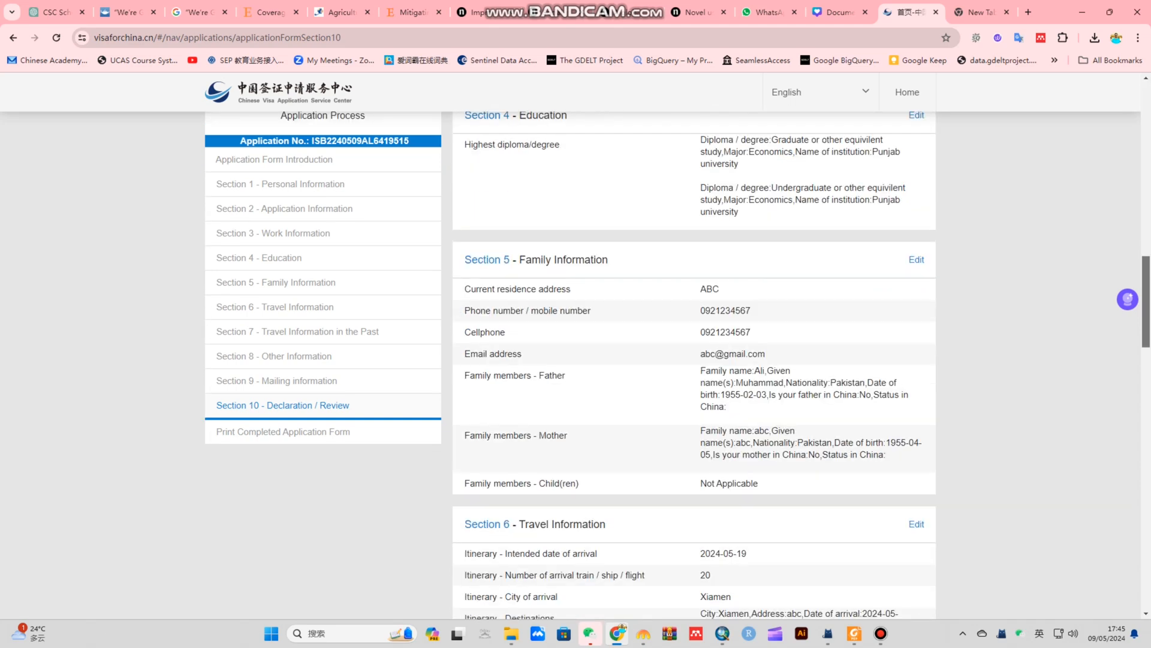
scroll(693, 359, "down", 8)
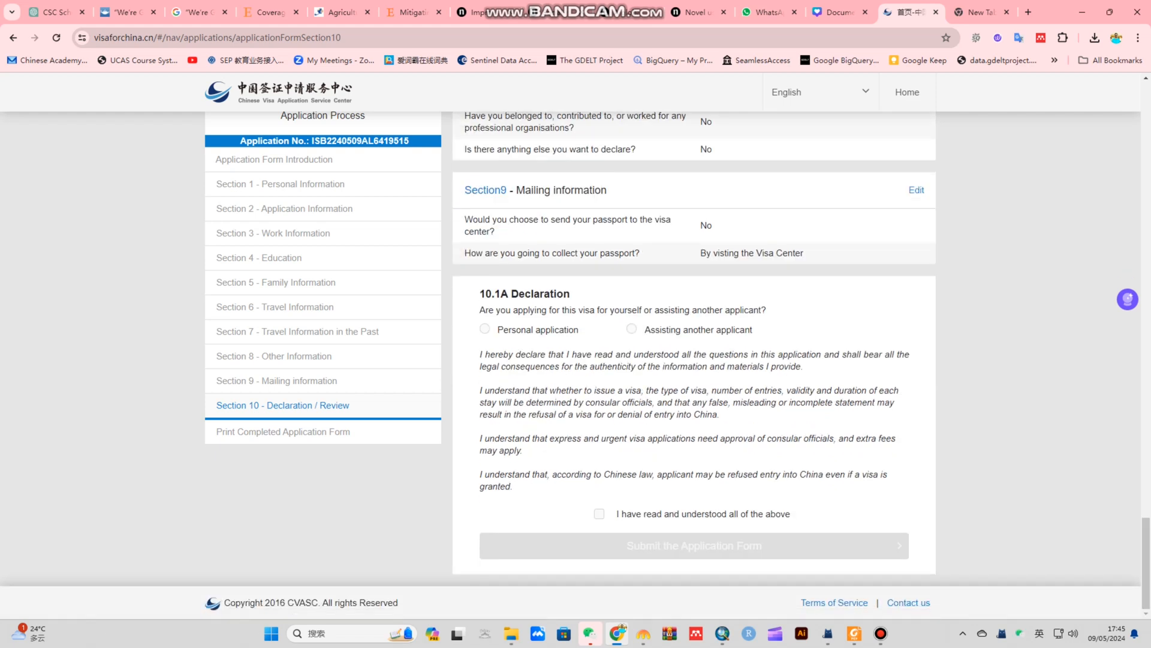
Select 'Personal application' in the 10.1A declaration
left_click(485, 329)
left_click(484, 328)
left_click(484, 328)
left_click(485, 329)
left_click(484, 328)
left_click(485, 328)
left_click(484, 328)
left_click(485, 329)
left_click(485, 328)
Keep 'Personal application', tick the read-and-understood statement, and highlight the application number
left_click(632, 329)
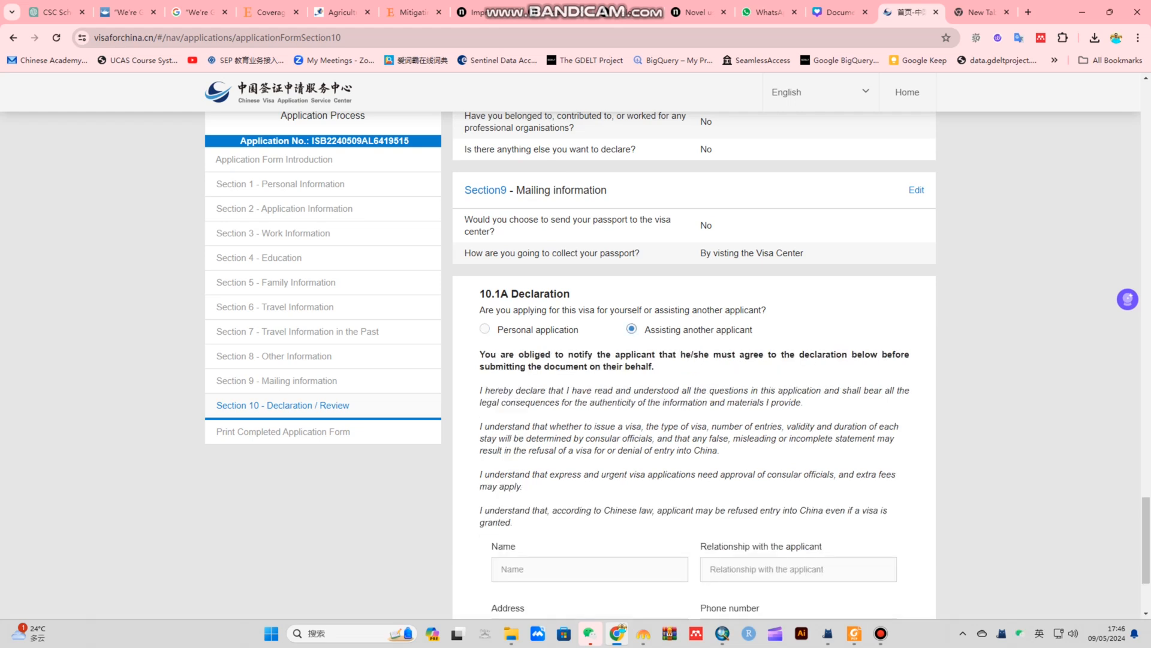
left_click(485, 329)
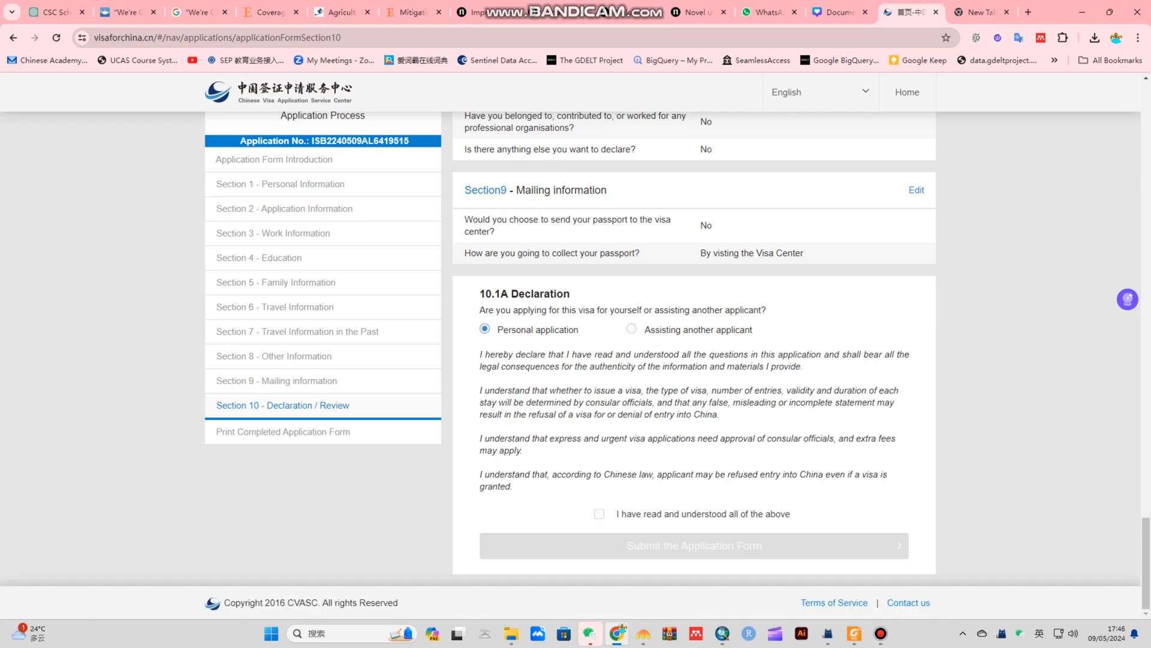
left_click(599, 514)
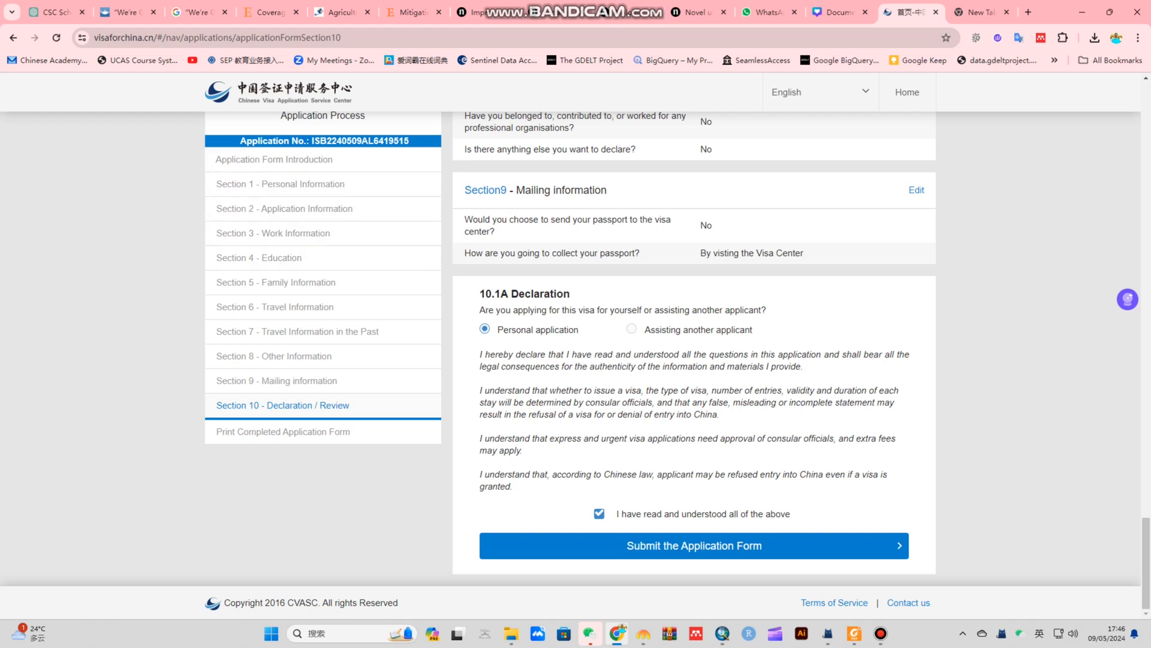
left_click_drag(311, 141, 408, 142)
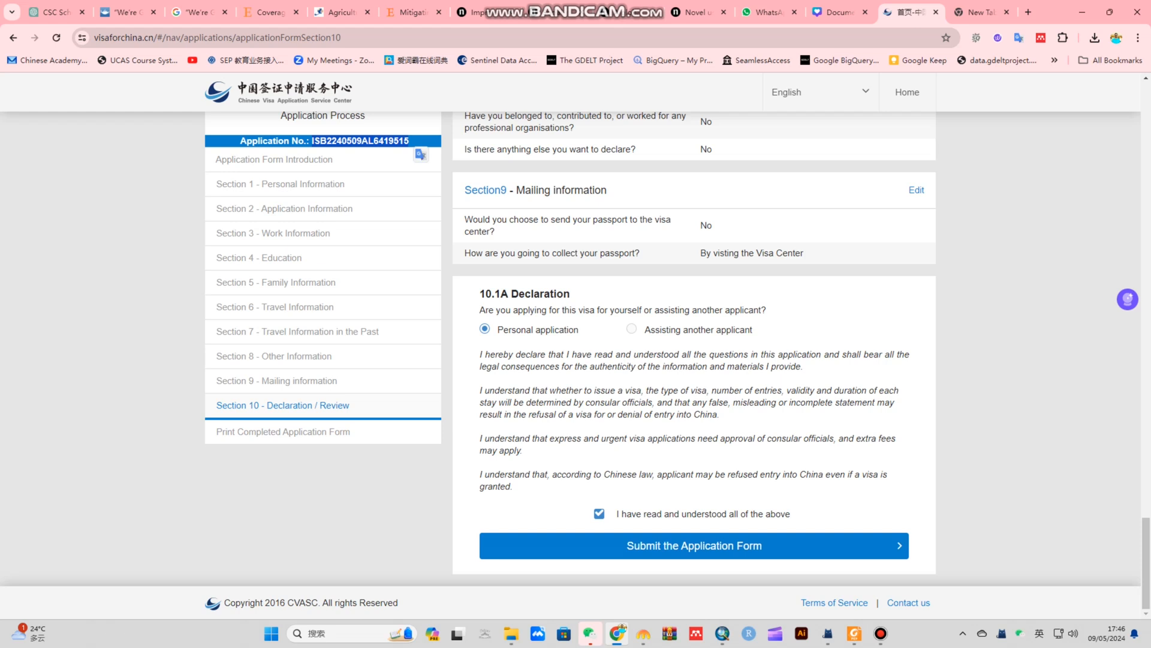